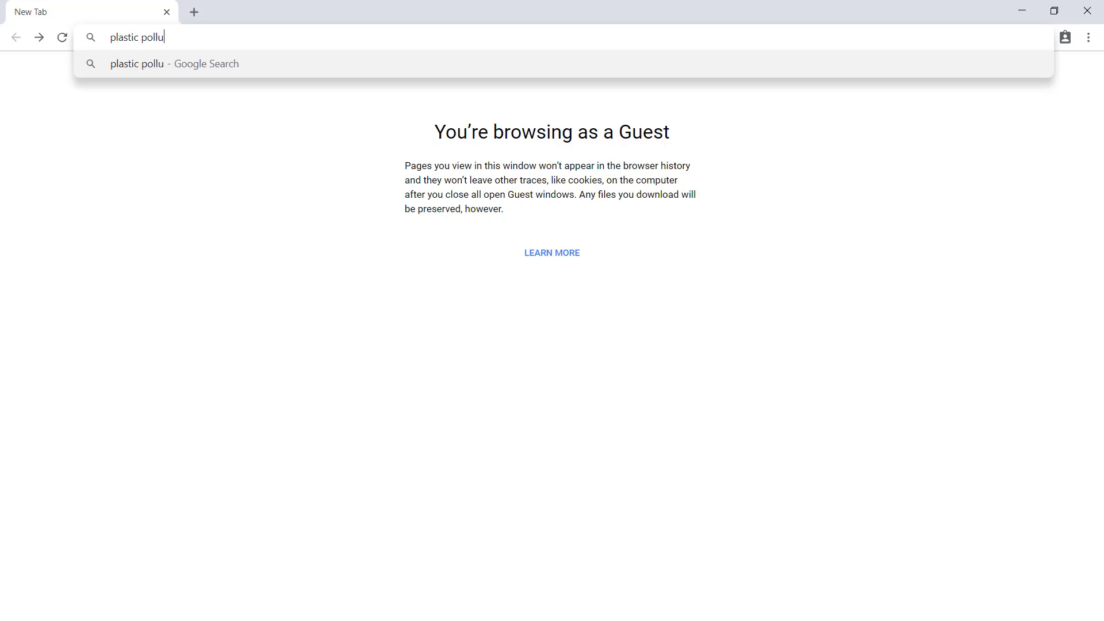
# Step: Search Google for "plastic pollution" and check the suggested related queries
pyautogui.press('Return')
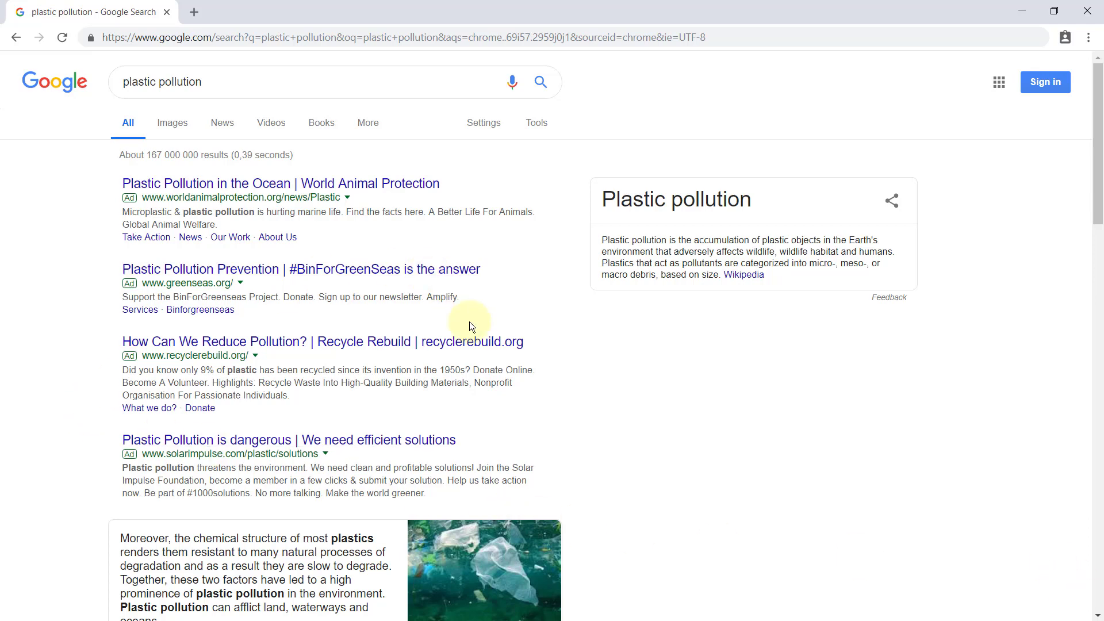
pyautogui.click(304, 76)
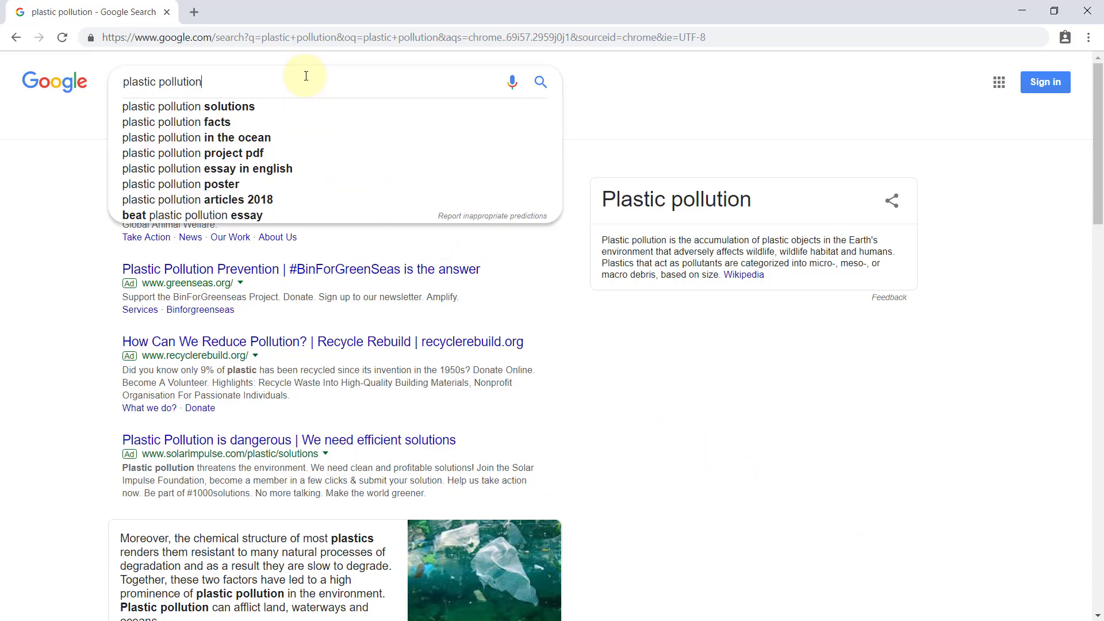
pyautogui.click(638, 372)
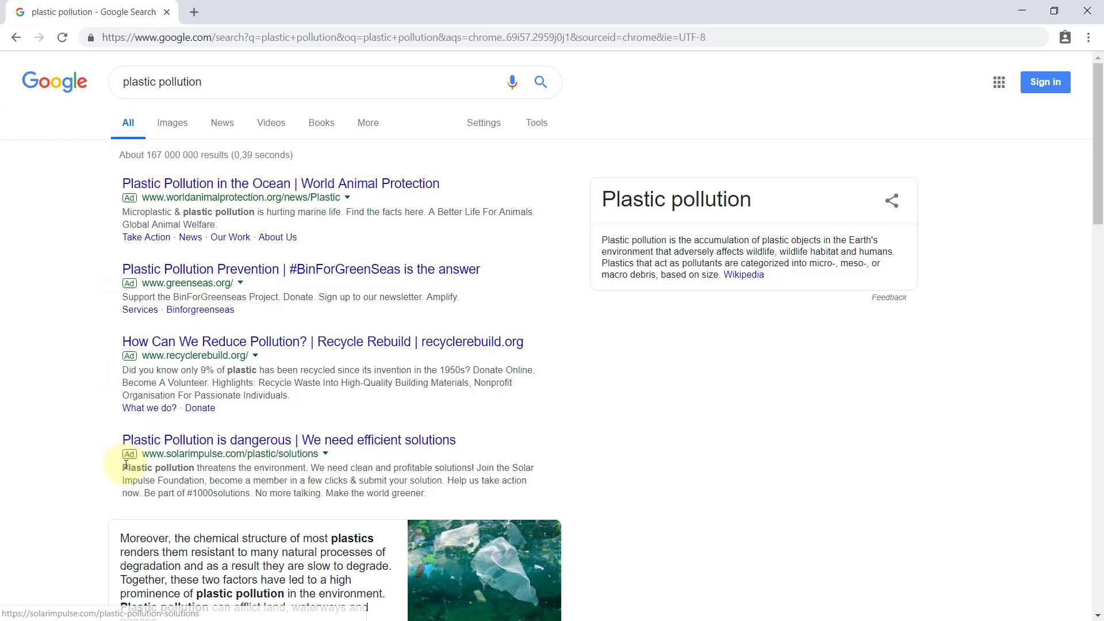
# Step: Look through the plastic pollution search results, examining the web address of the Wikipedia entry
pyautogui.scroll(-6, 126, 465)
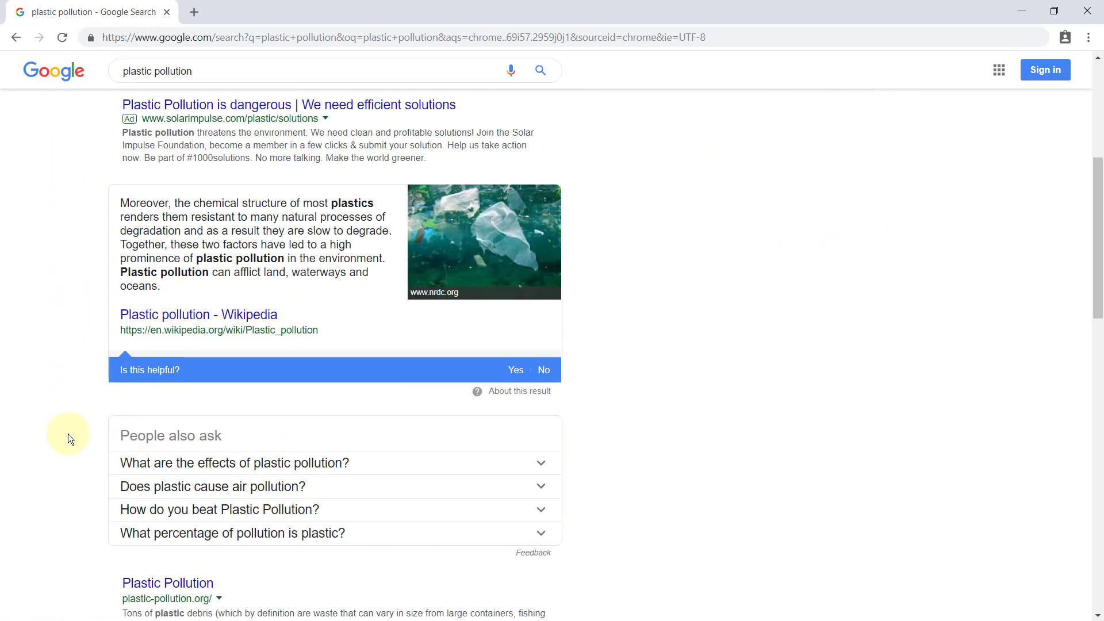
pyautogui.scroll(-6, 69, 448)
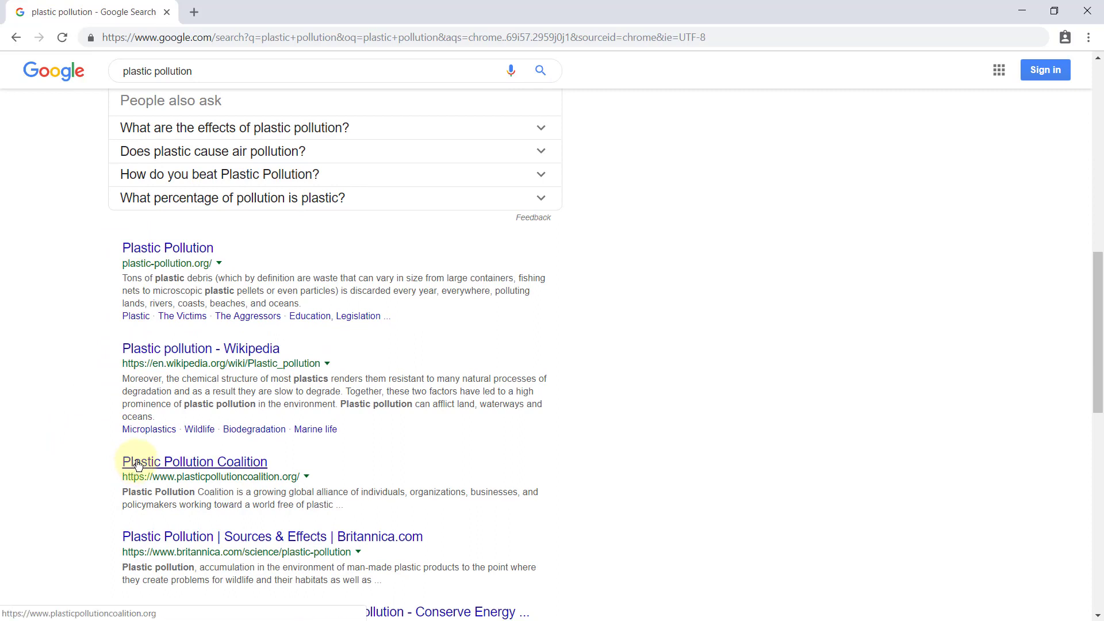
pyautogui.moveTo(92, 363); pyautogui.dragTo(350, 369)
pyautogui.click(406, 365)
pyautogui.moveTo(277, 359); pyautogui.dragTo(112, 361)
pyautogui.click(426, 363)
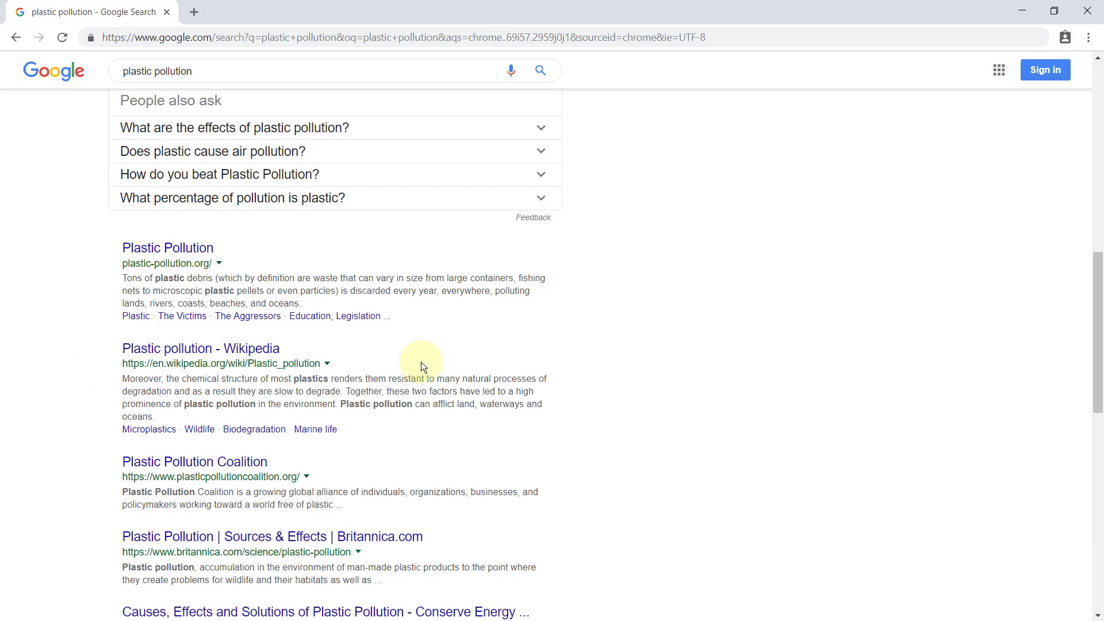
pyautogui.scroll(-3, 420, 364)
pyautogui.scroll(3, 419, 366)
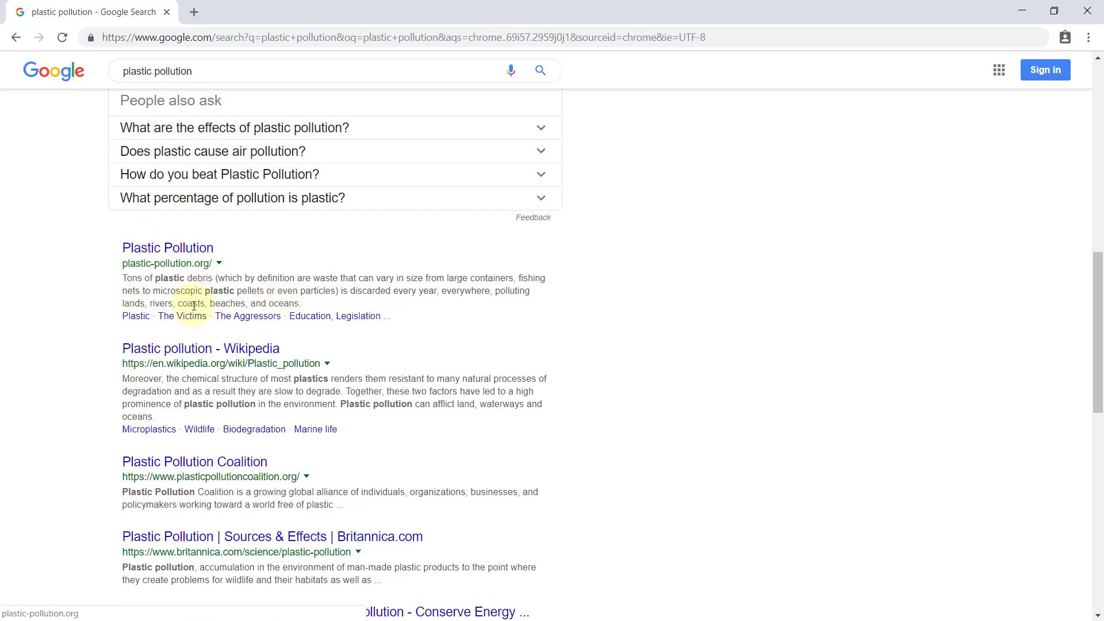
# Step: Open the Britannica.com result "Plastic Pollution | Sources & Effects" in a new tab
pyautogui.scroll(-3, 196, 368)
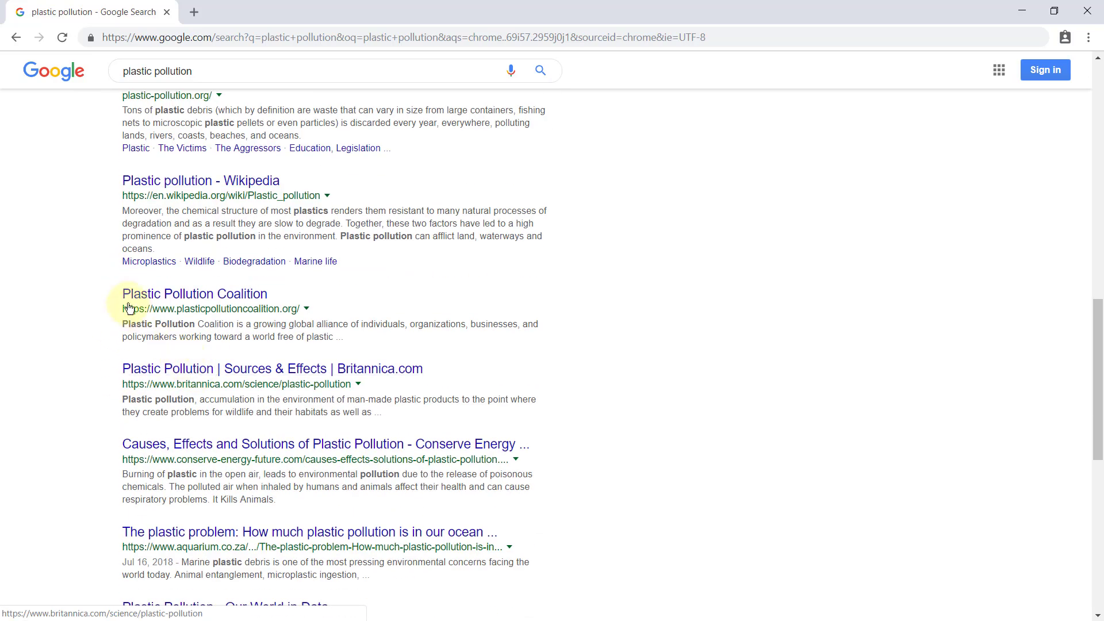
pyautogui.rightClick(207, 371)
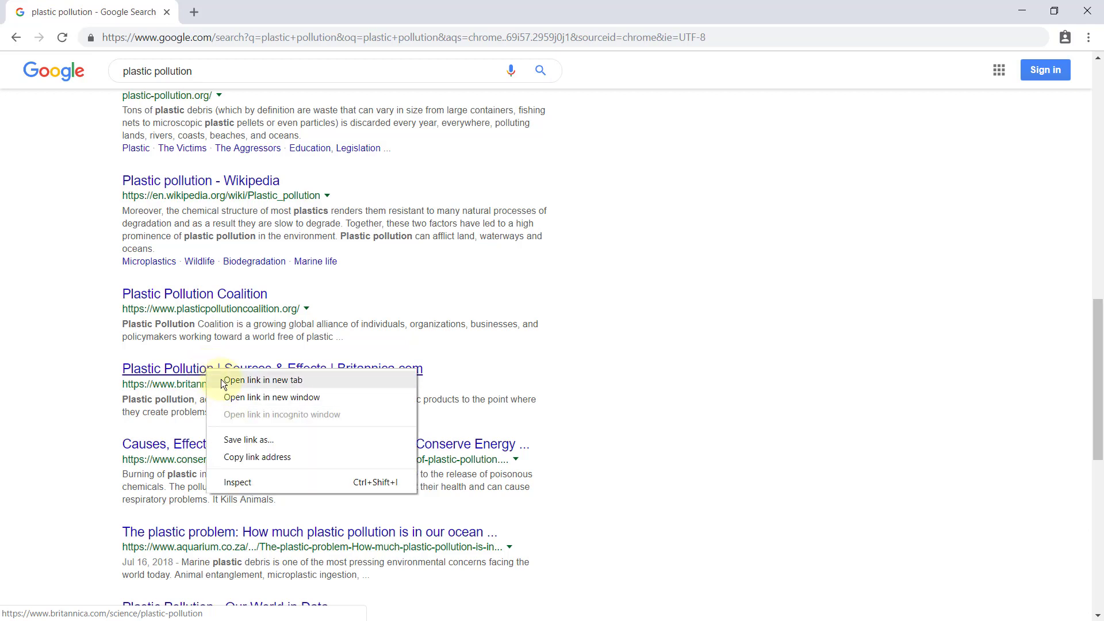
pyautogui.click(223, 381)
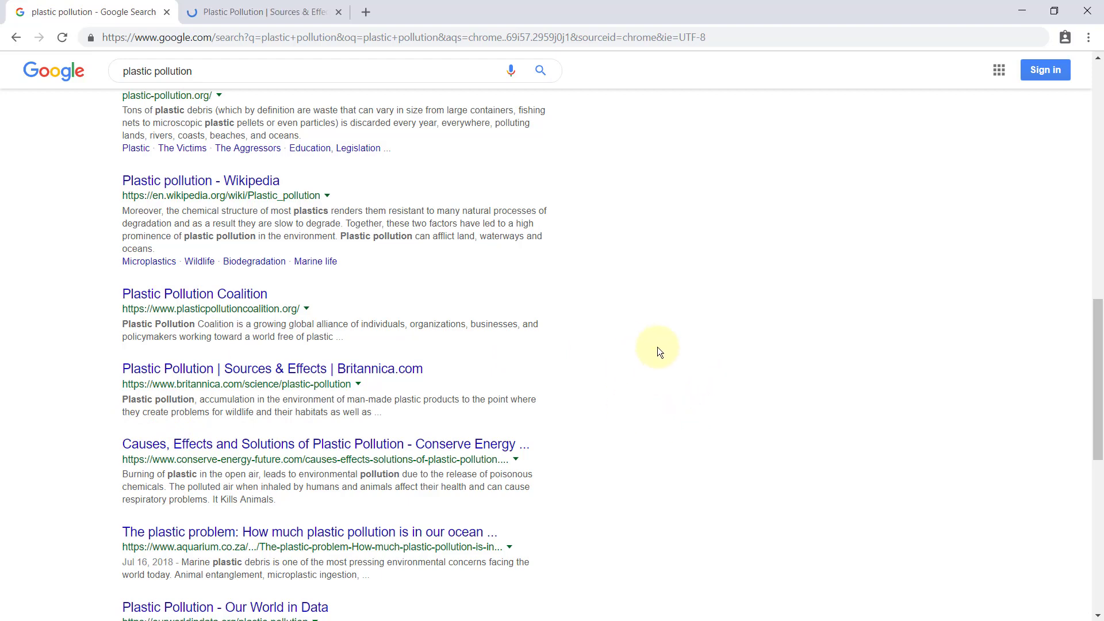
# Step: Open the aquarium.co.za result "The plastic problem: How much plastic pollution is in our ocean" in a new tab
pyautogui.scroll(-3, 678, 351)
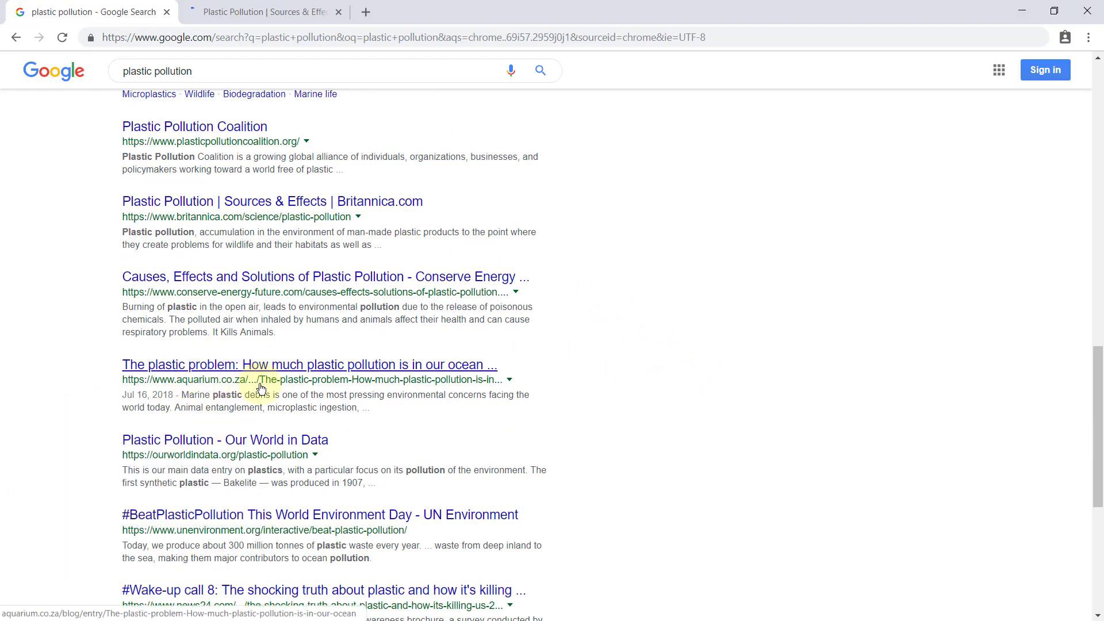
pyautogui.rightClick(333, 369)
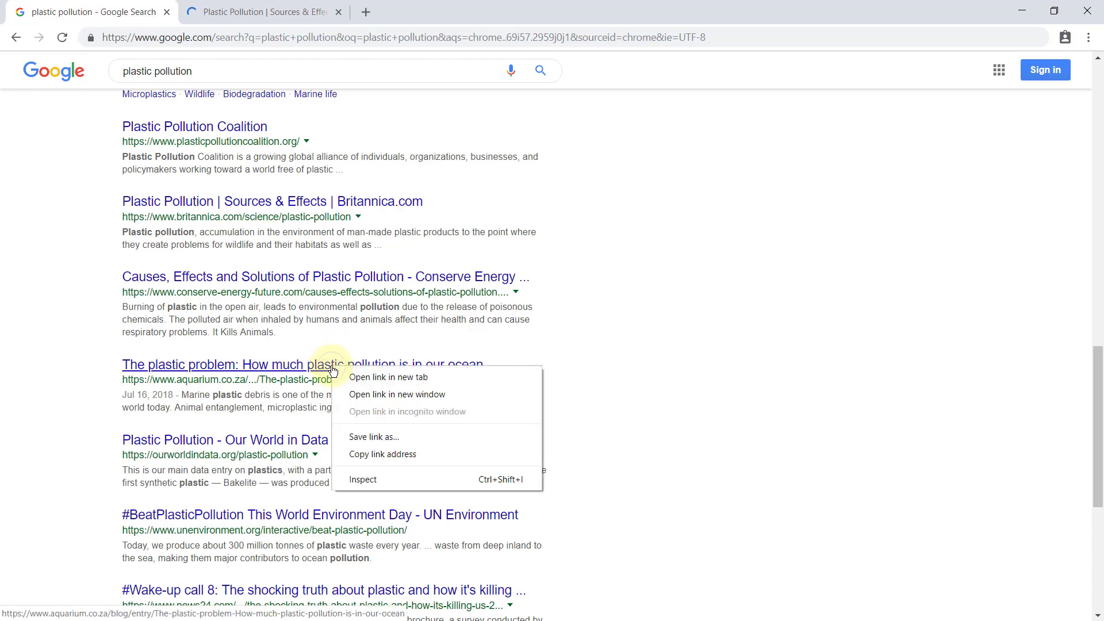
pyautogui.click(363, 378)
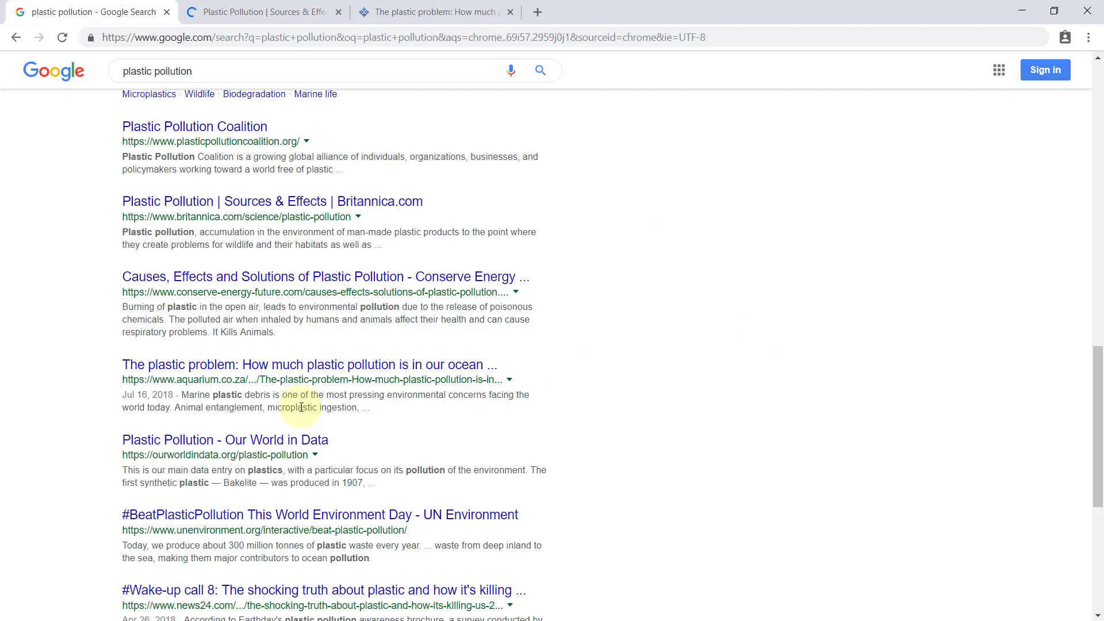
# Step: Open the Our World in Data result and the news24.com "#Wake-up call 8" result in separate new tabs
pyautogui.rightClick(235, 447)
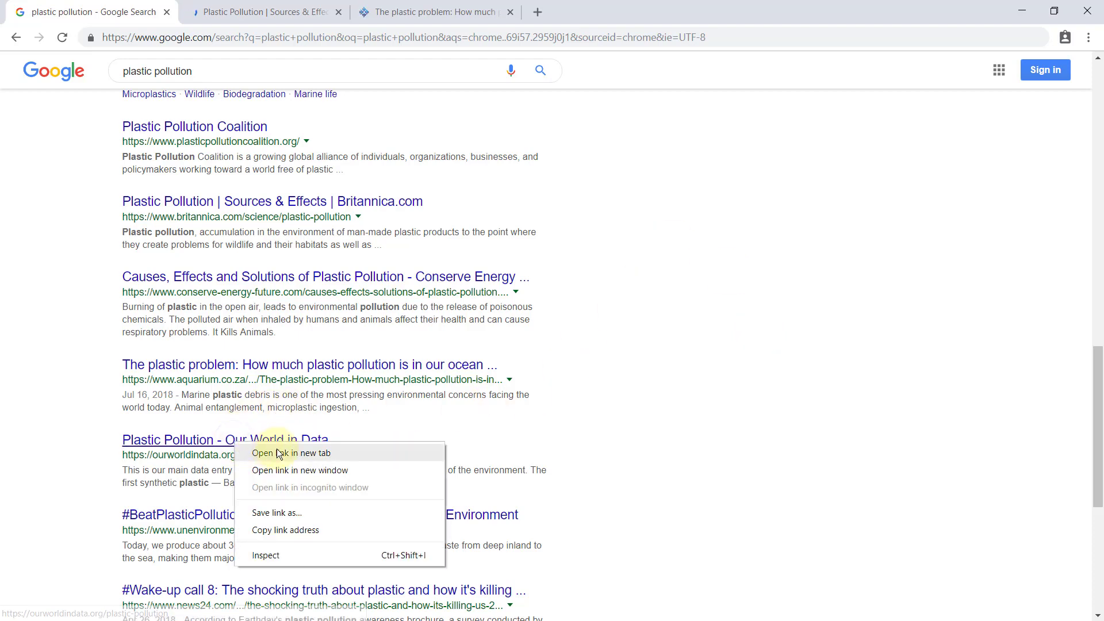
pyautogui.click(277, 454)
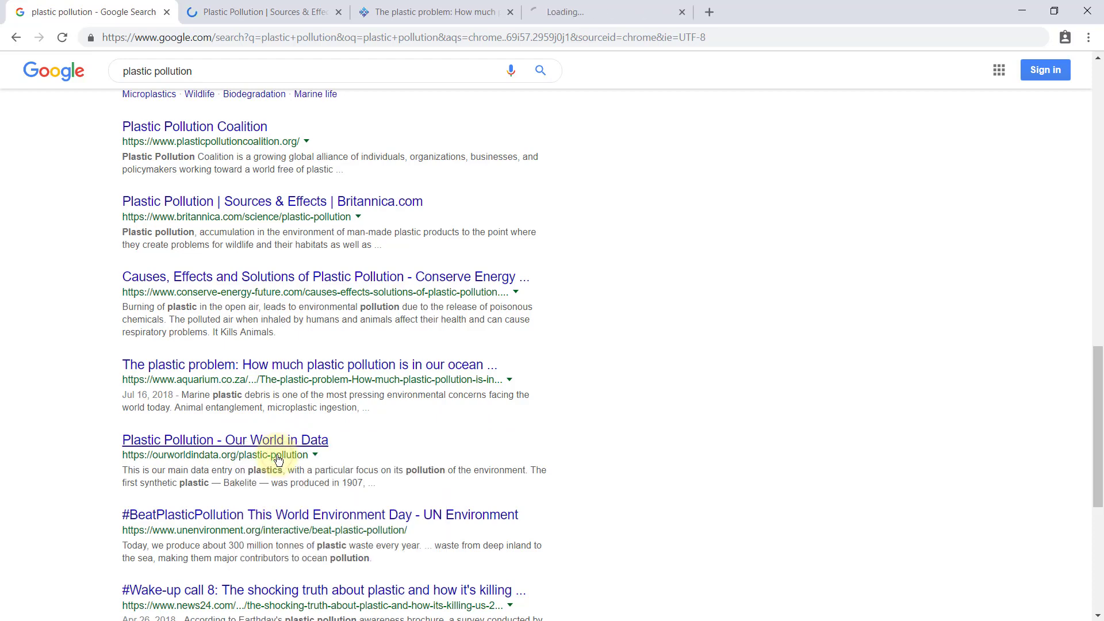
pyautogui.scroll(-3, 312, 347)
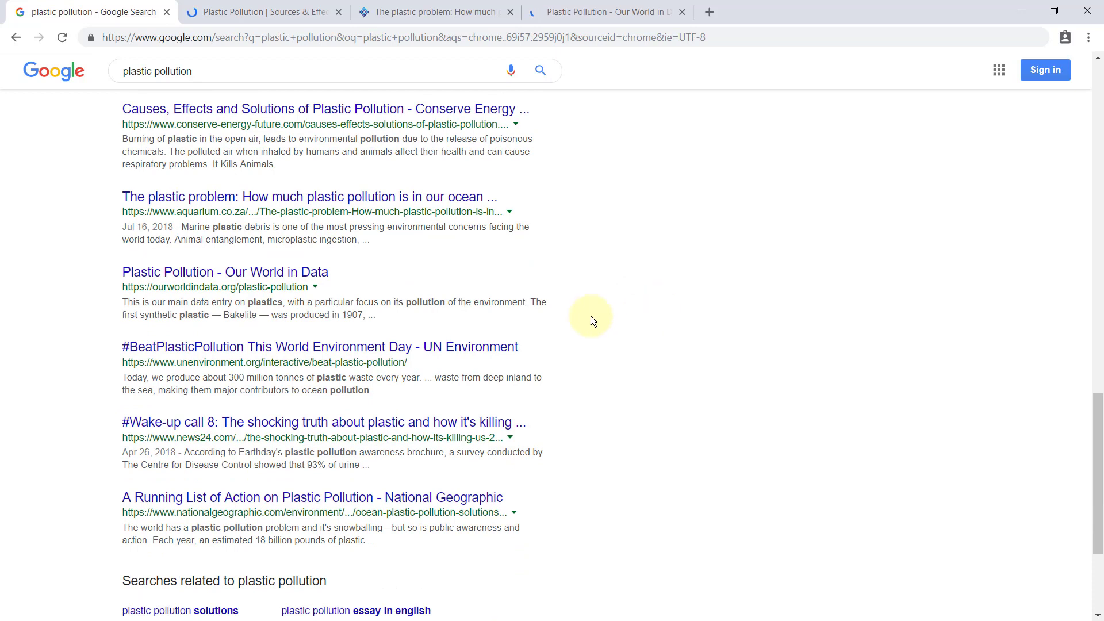
pyautogui.middleClick(306, 426)
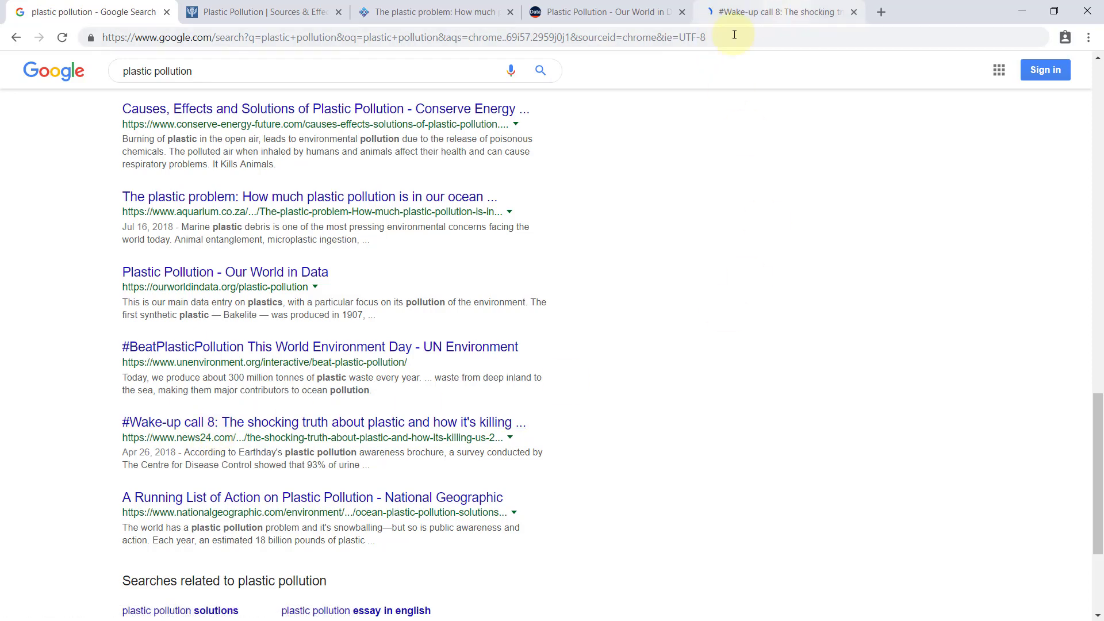
# Step: Bring up the Britannica plastic pollution article and skim its introduction and the section The Problem Of Plastics
pyautogui.click(230, 5)
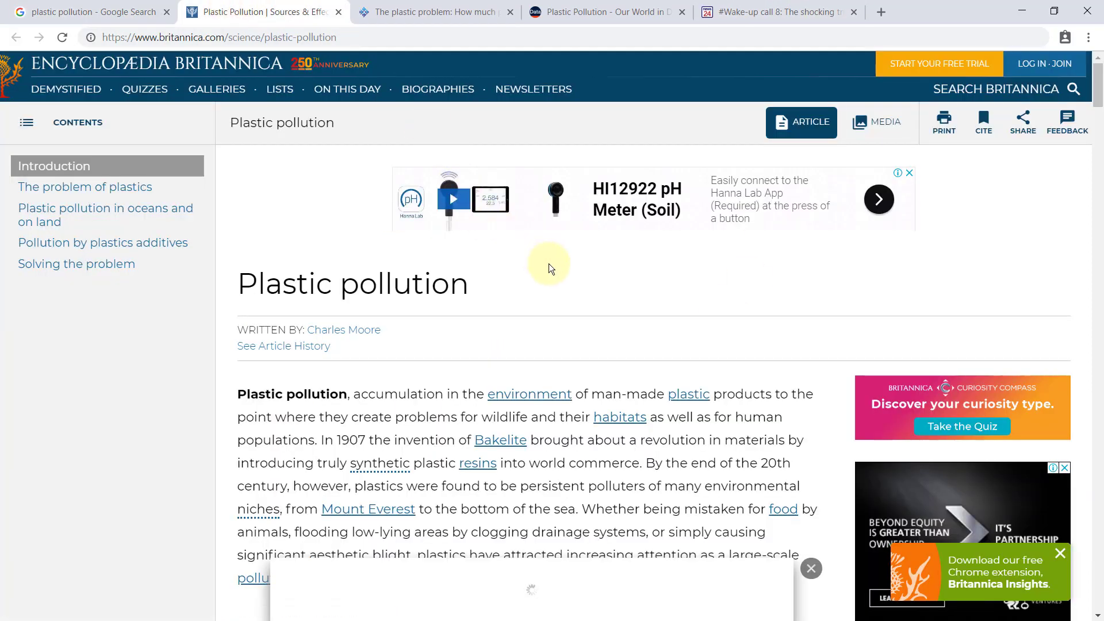
pyautogui.scroll(-3, 549, 263)
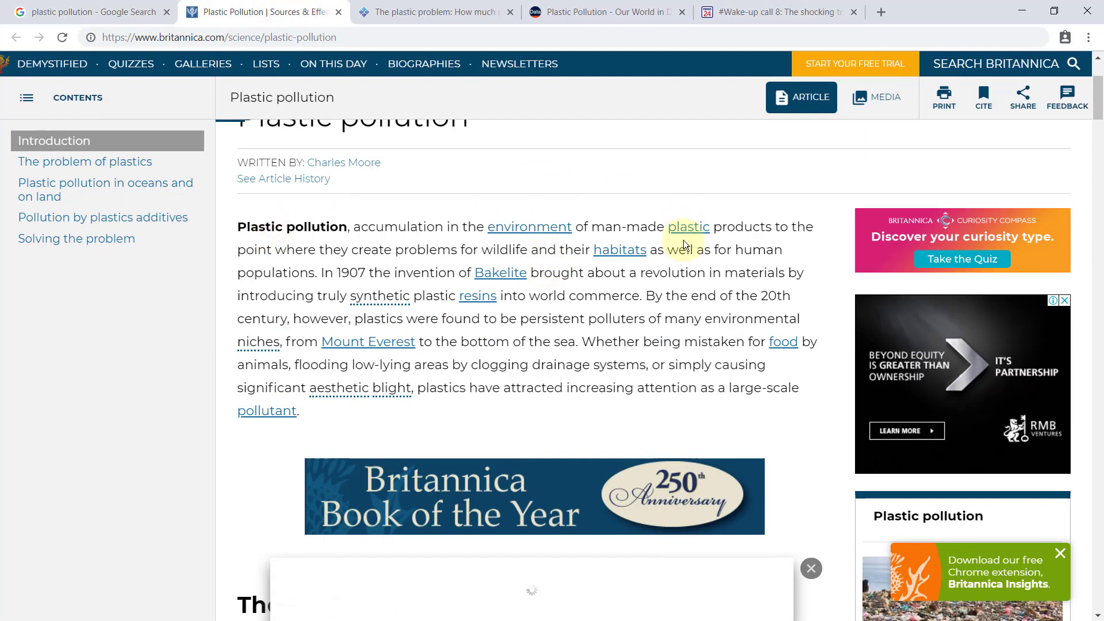
pyautogui.scroll(-3, 679, 256)
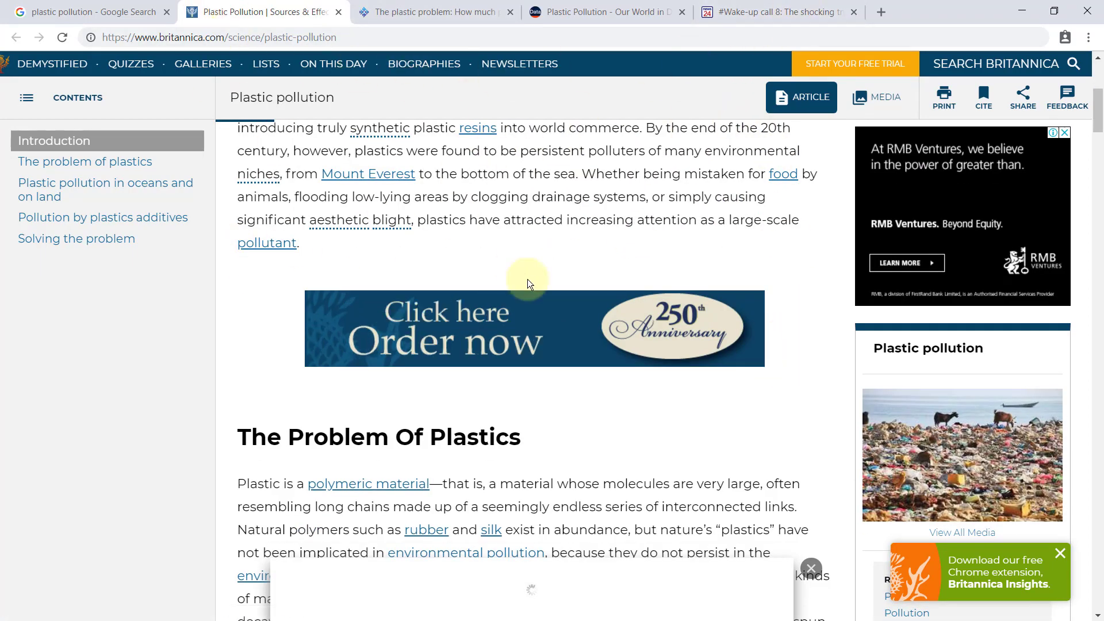
pyautogui.scroll(-9, 529, 283)
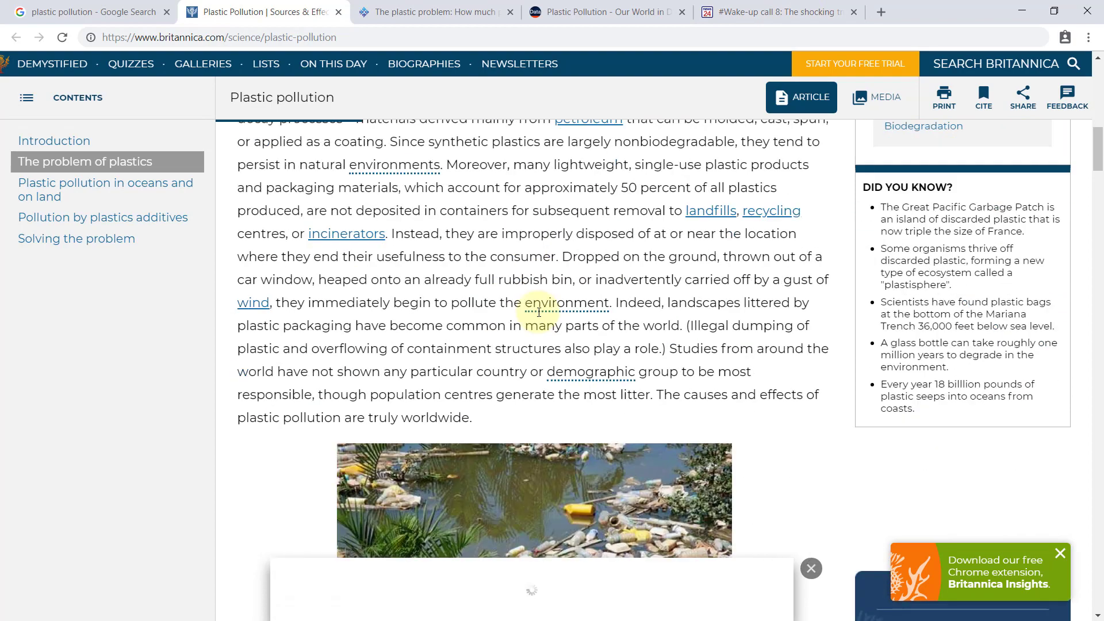
pyautogui.scroll(-9, 539, 313)
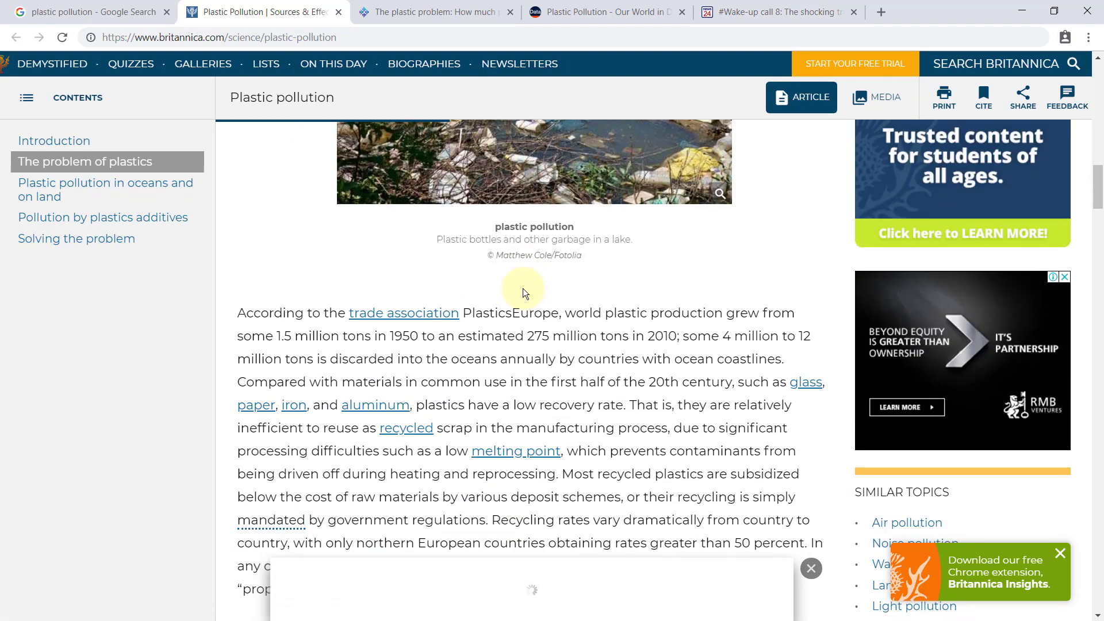
pyautogui.scroll(-4, 524, 288)
pyautogui.scroll(6, 594, 259)
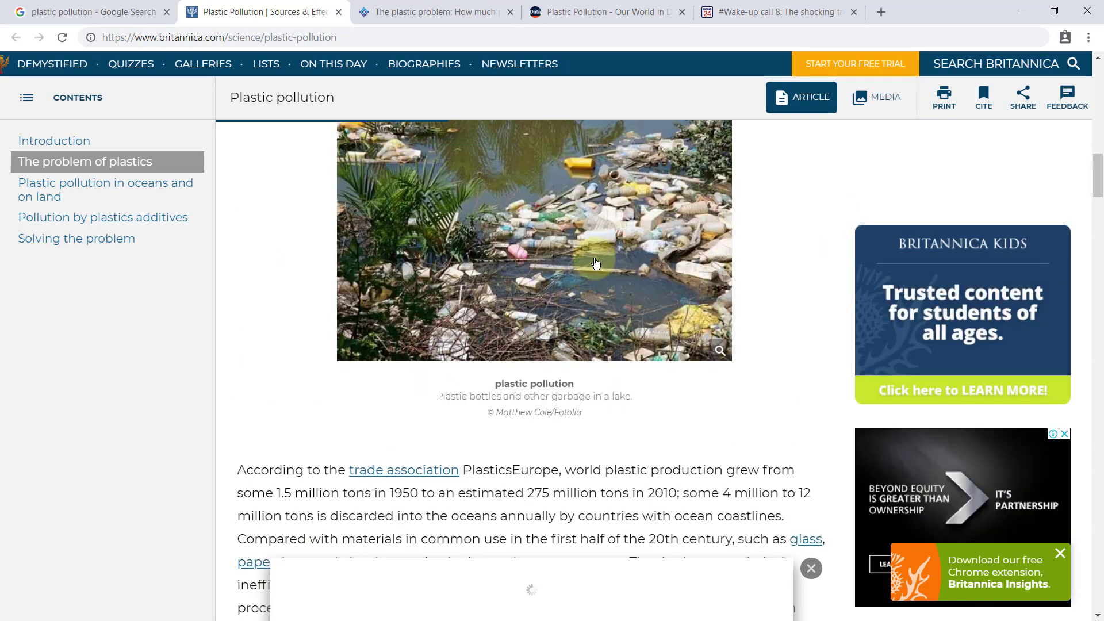
pyautogui.scroll(20, 595, 263)
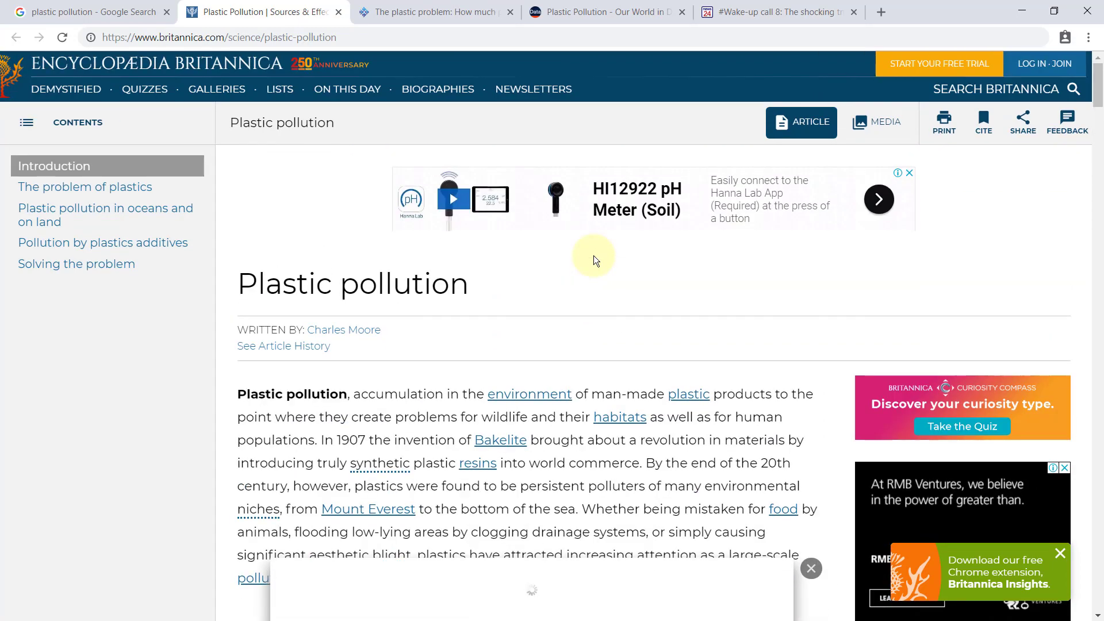
pyautogui.scroll(-2, 593, 256)
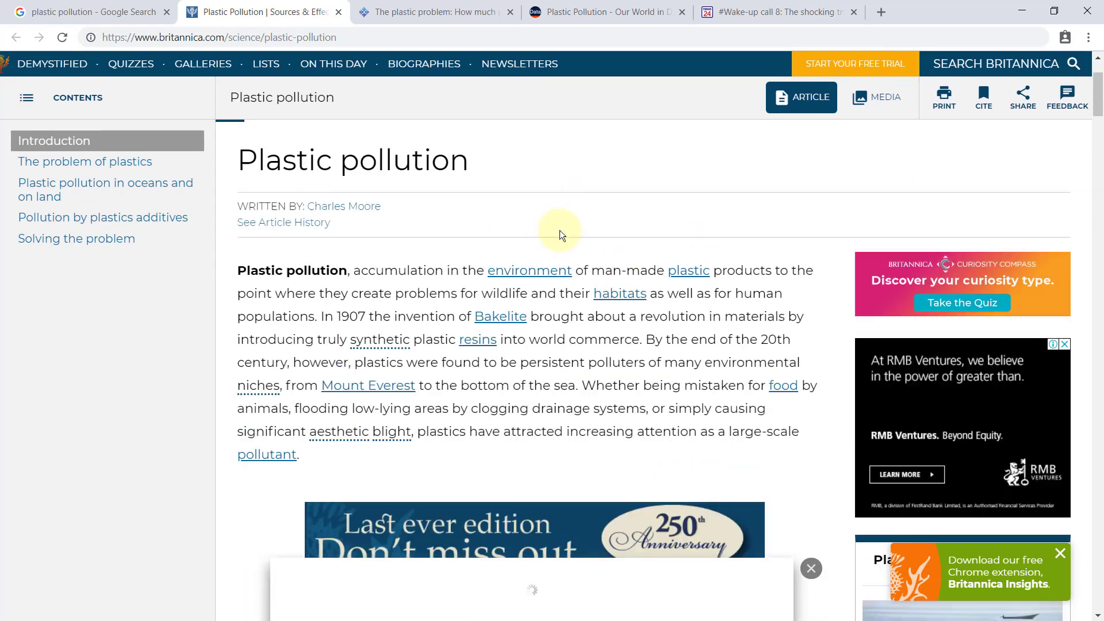
pyautogui.scroll(2, 560, 230)
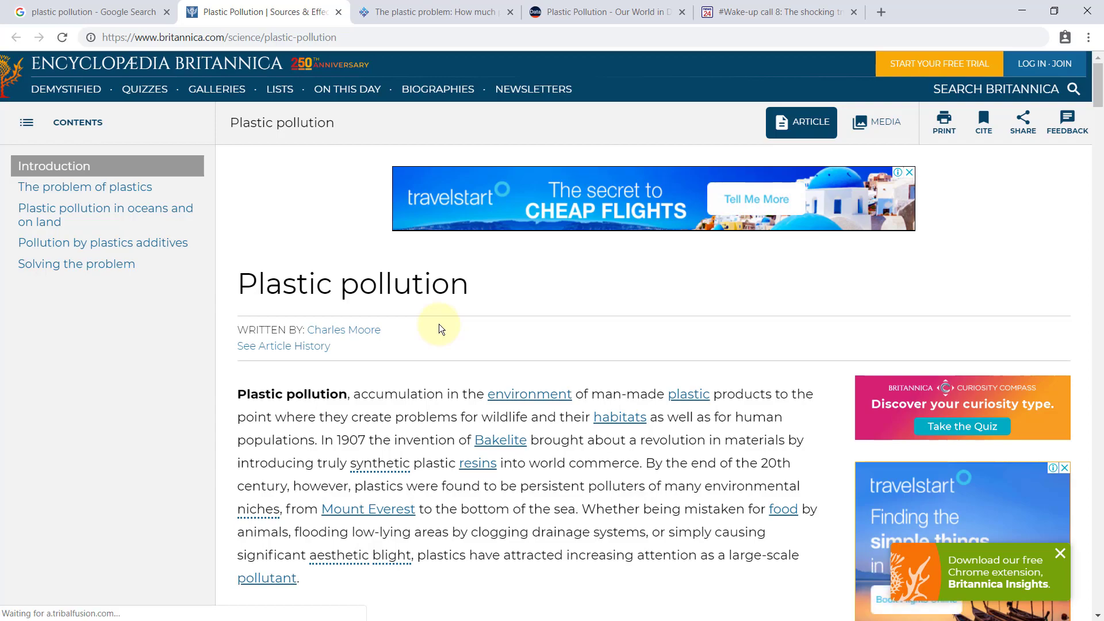
pyautogui.scroll(-3, 357, 354)
pyautogui.scroll(3, 364, 389)
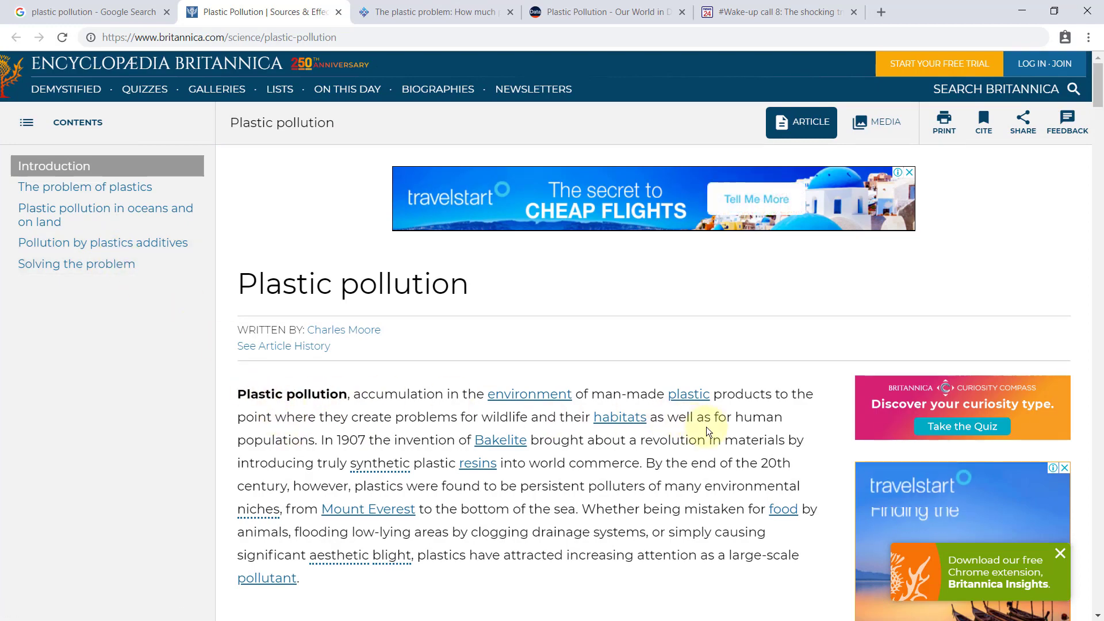
pyautogui.scroll(-2, 706, 426)
pyautogui.scroll(-5, 706, 427)
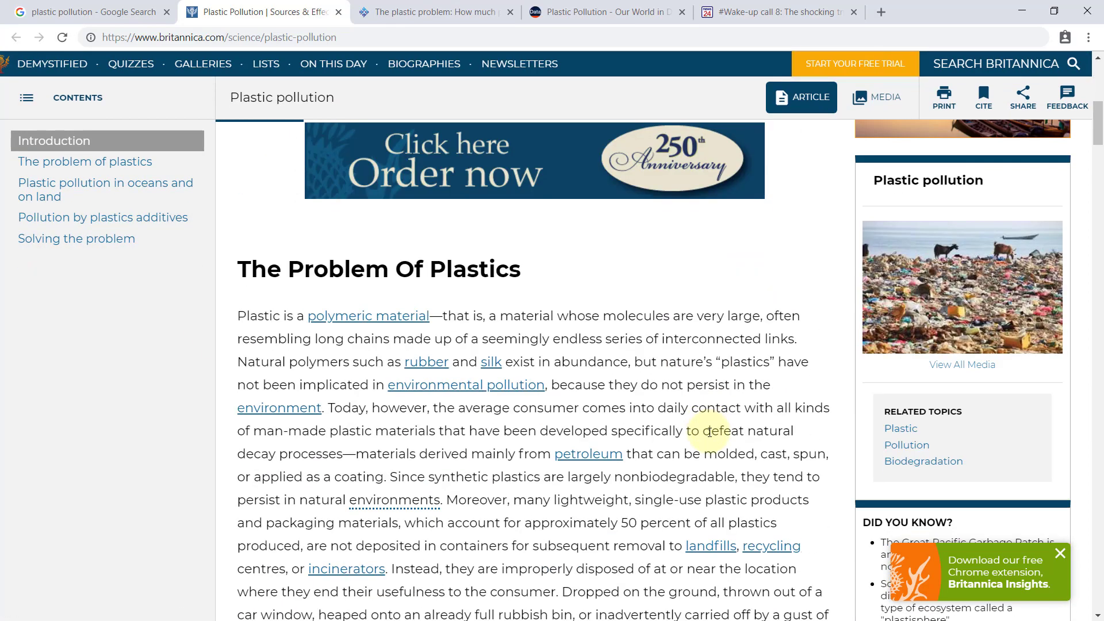
pyautogui.scroll(-3, 709, 431)
pyautogui.scroll(-8, 711, 447)
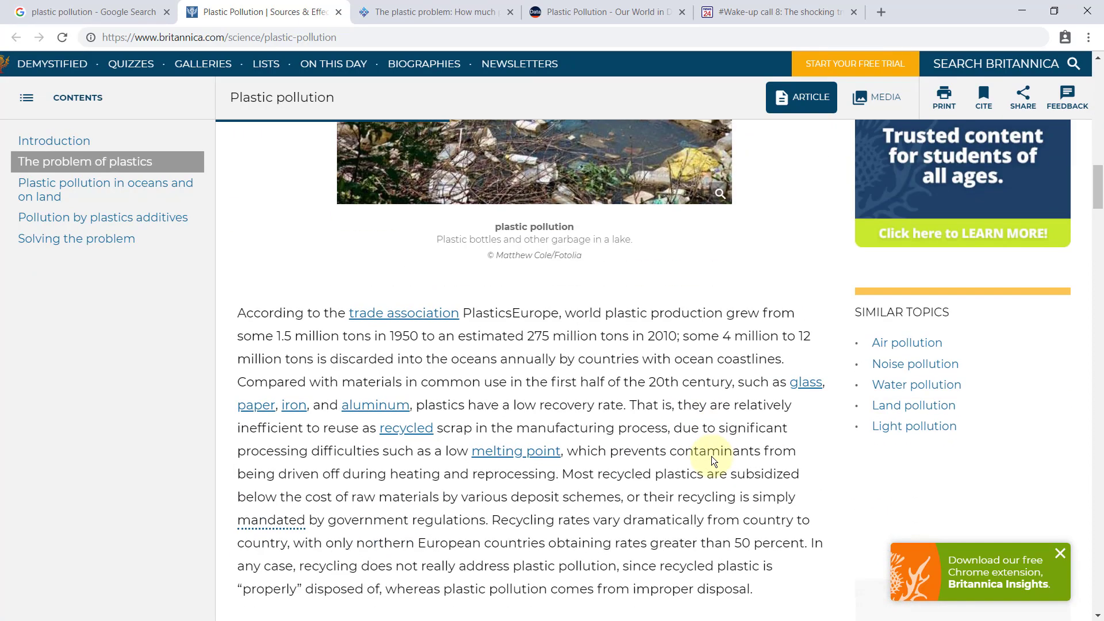
pyautogui.scroll(-3, 712, 457)
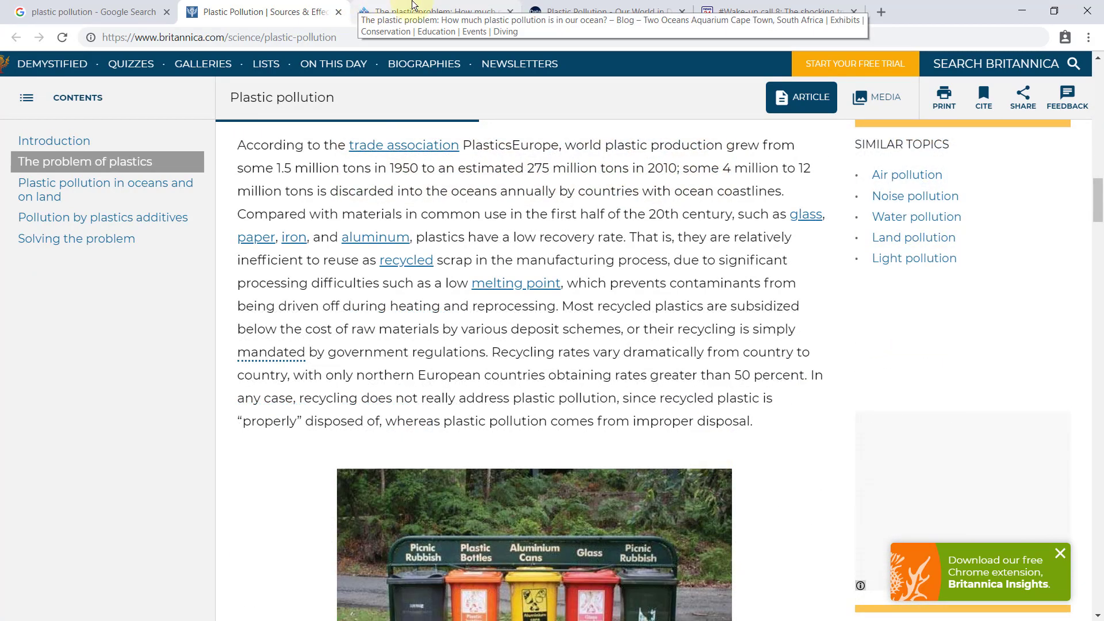
# Step: View the Two Oceans Aquarium article, and return to the Google results to highlight the word "pollution" in the query
pyautogui.click(437, 11)
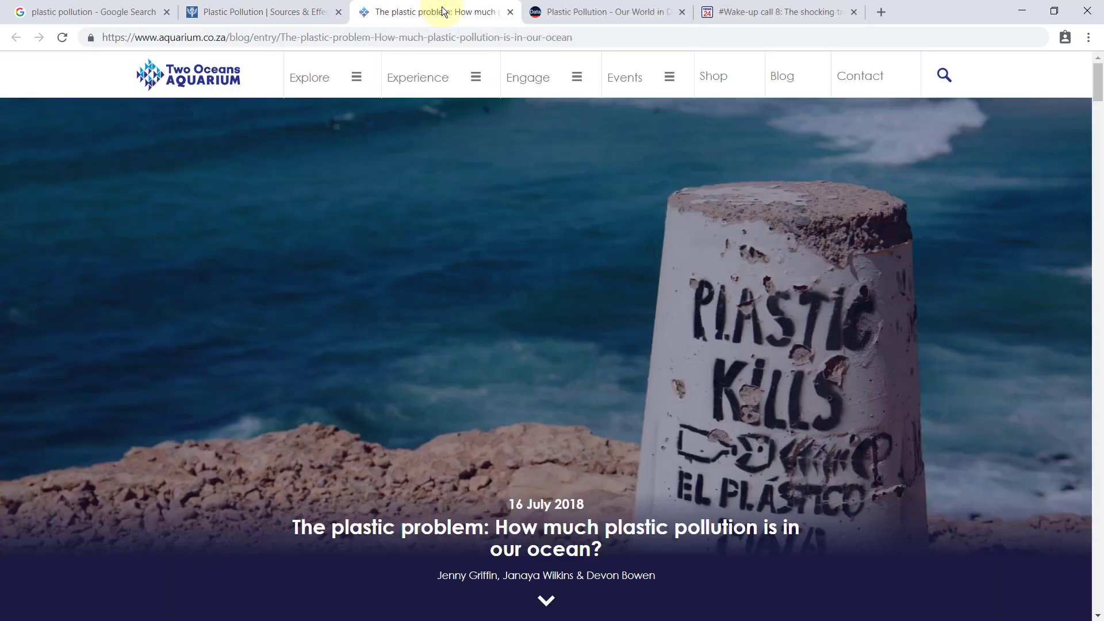
pyautogui.click(299, 11)
pyautogui.click(92, 6)
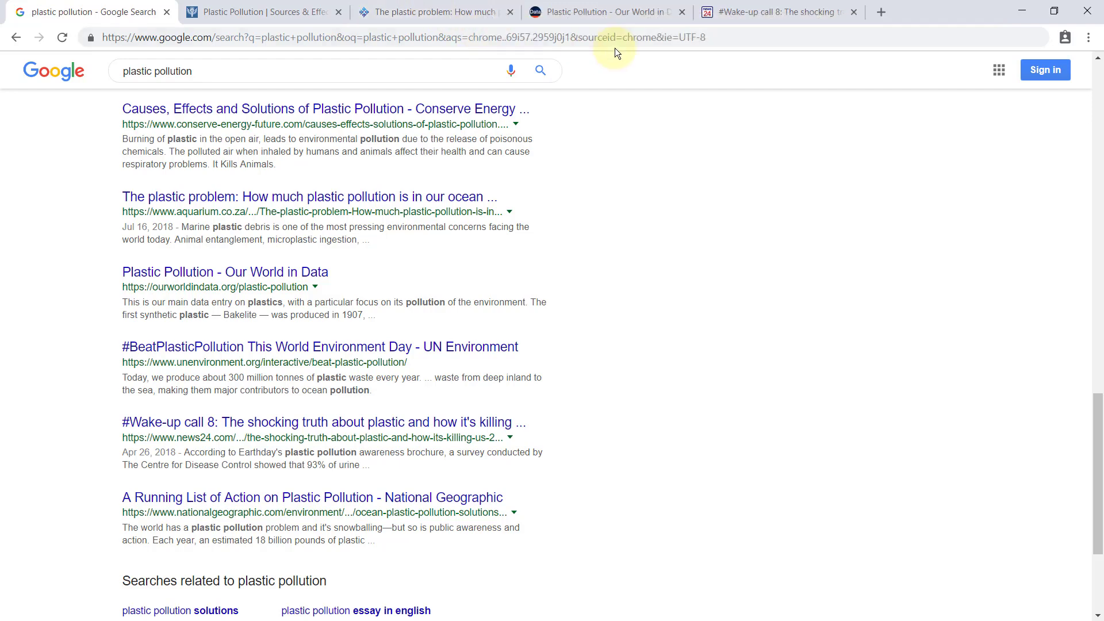
pyautogui.click(412, 79)
pyautogui.moveTo(193, 72); pyautogui.dragTo(155, 72)
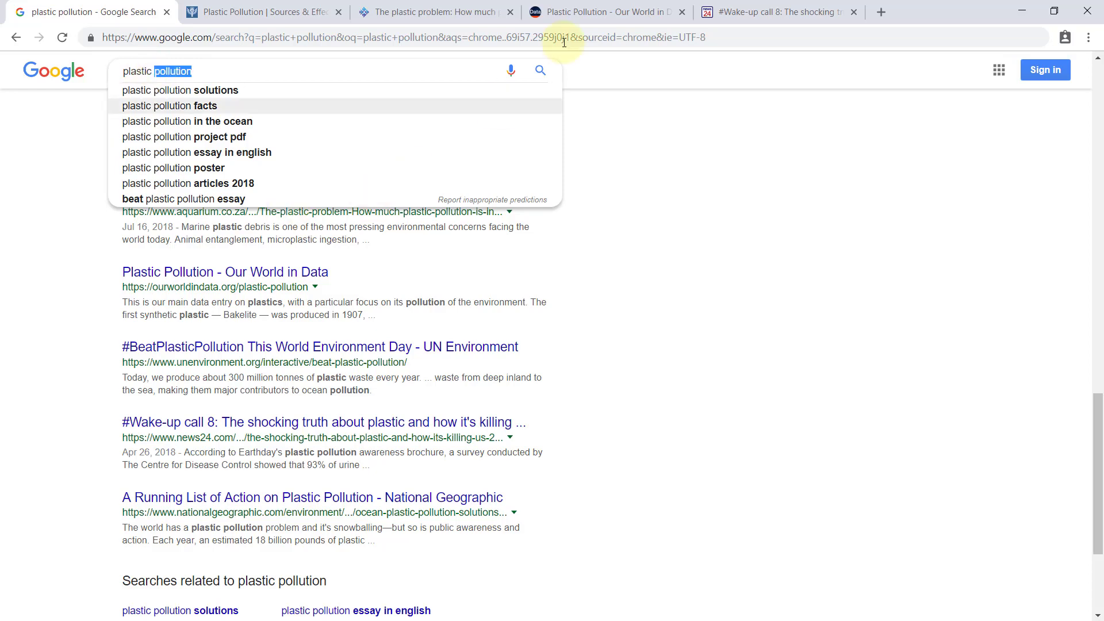
# Step: Minimize the guest browser window and show the Britannica Deforestation article in the other browser window
pyautogui.click(1022, 11)
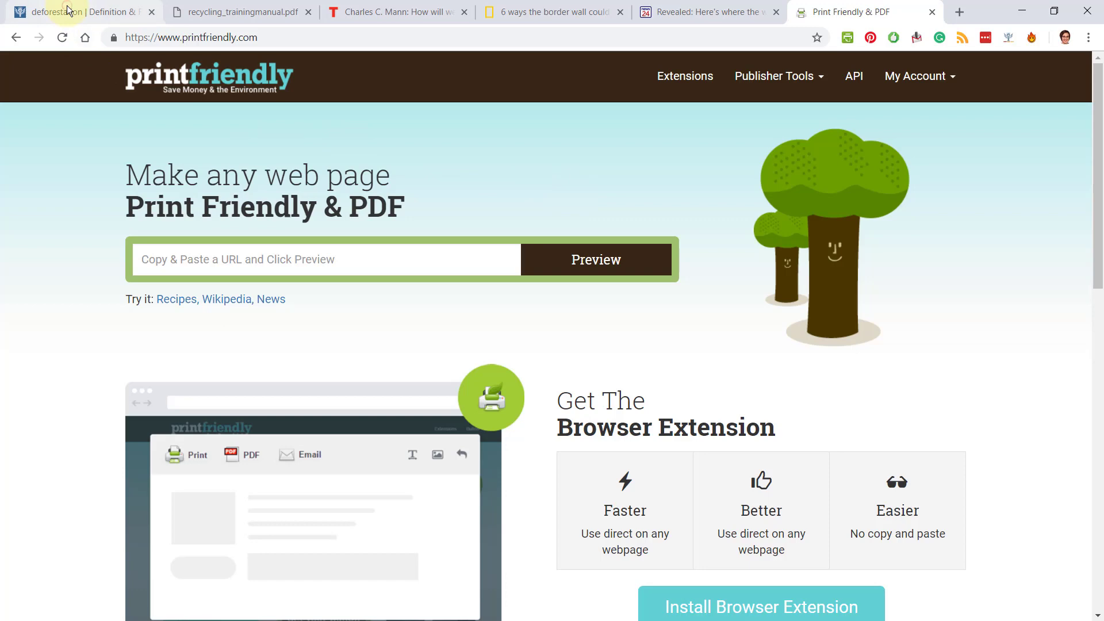
pyautogui.click(67, 10)
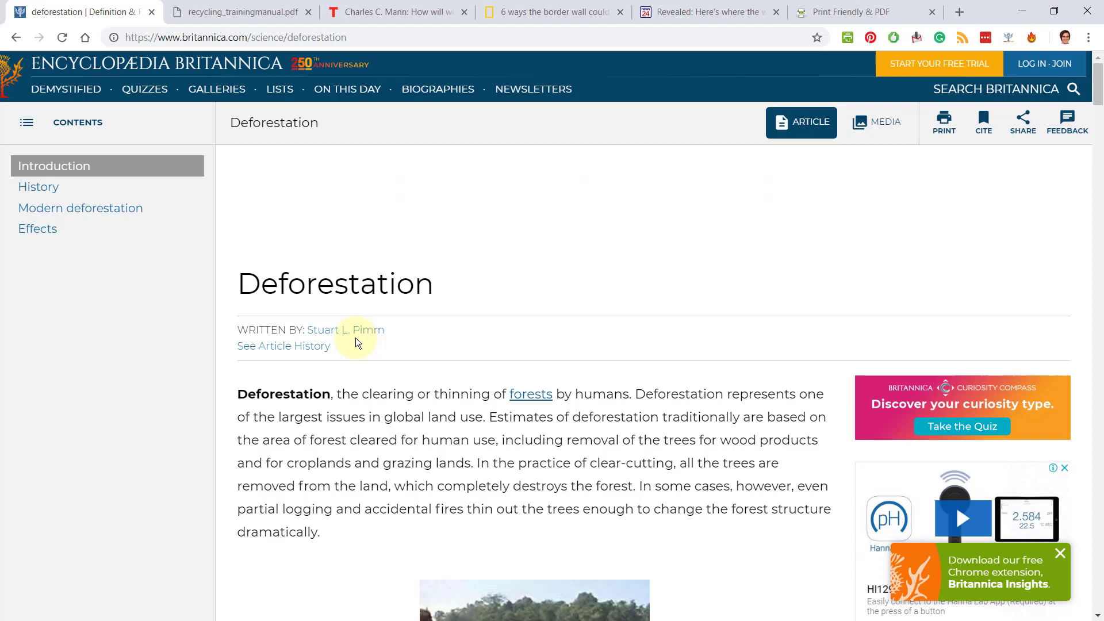
# Step: Look over the National Geographic border wall article, the TED talk, the news24 air pollution article and the pages of the Recycling Training Manual PDF
pyautogui.moveTo(938, 56)
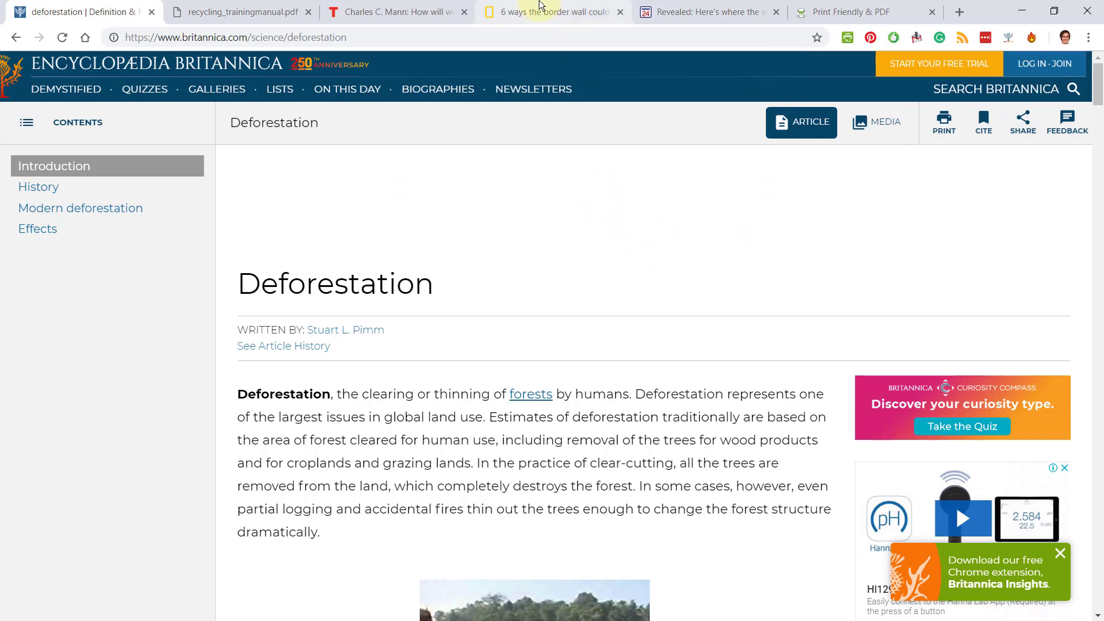
pyautogui.click(539, 9)
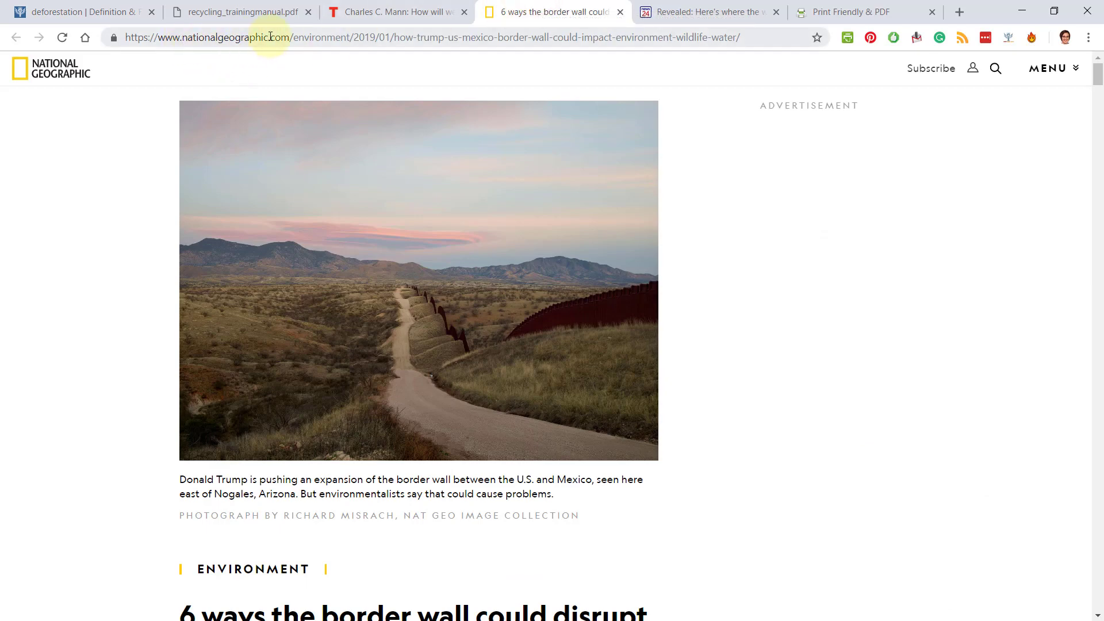
pyautogui.click(348, 12)
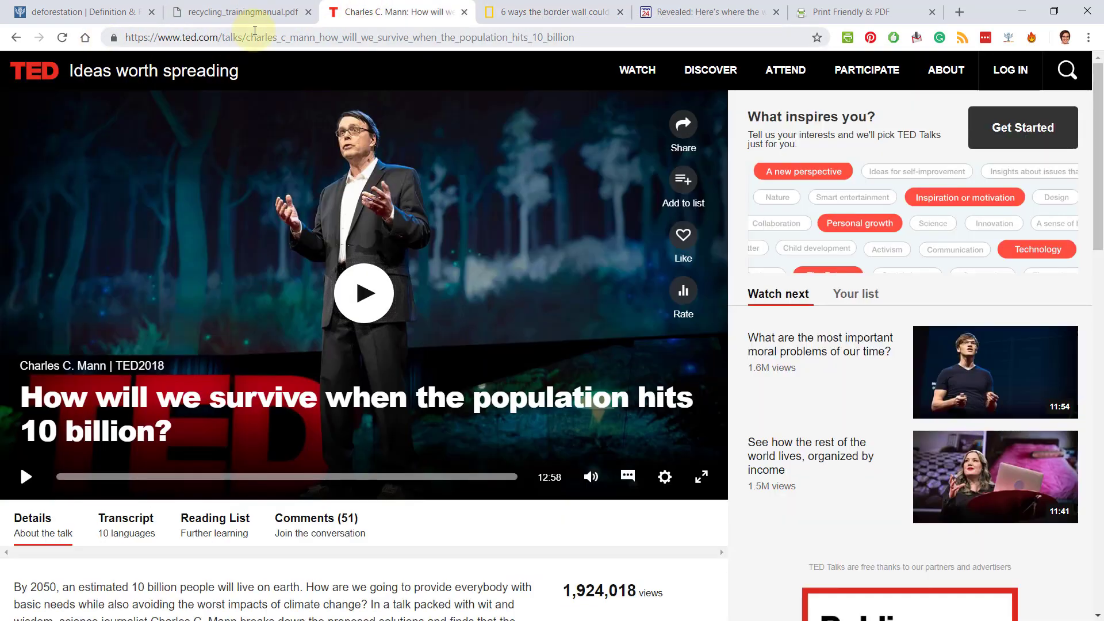
pyautogui.click(727, 15)
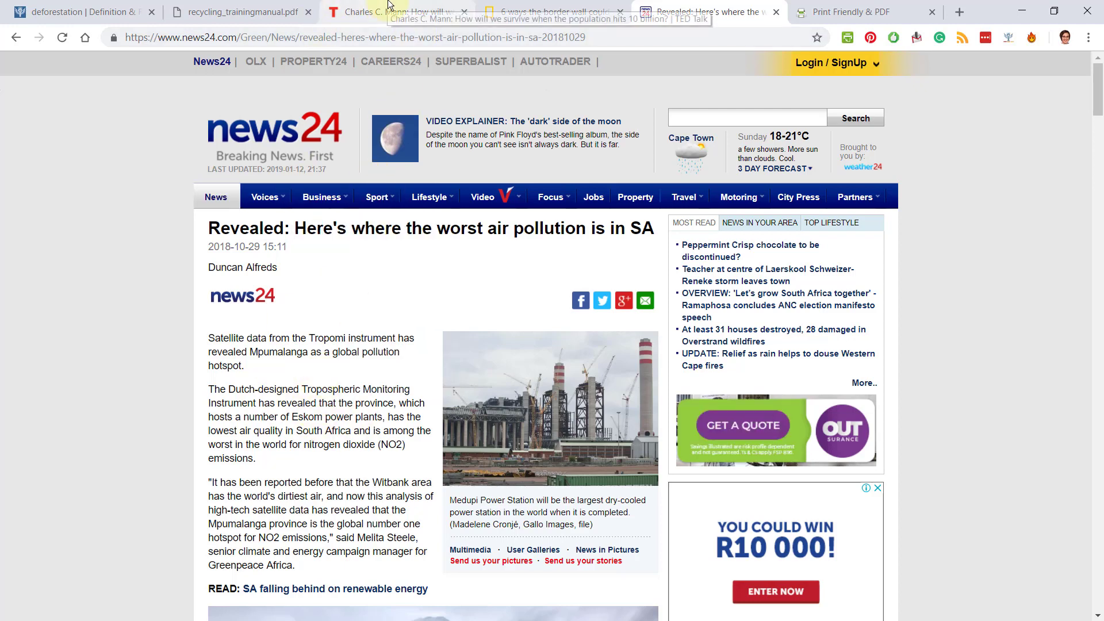
pyautogui.click(256, 12)
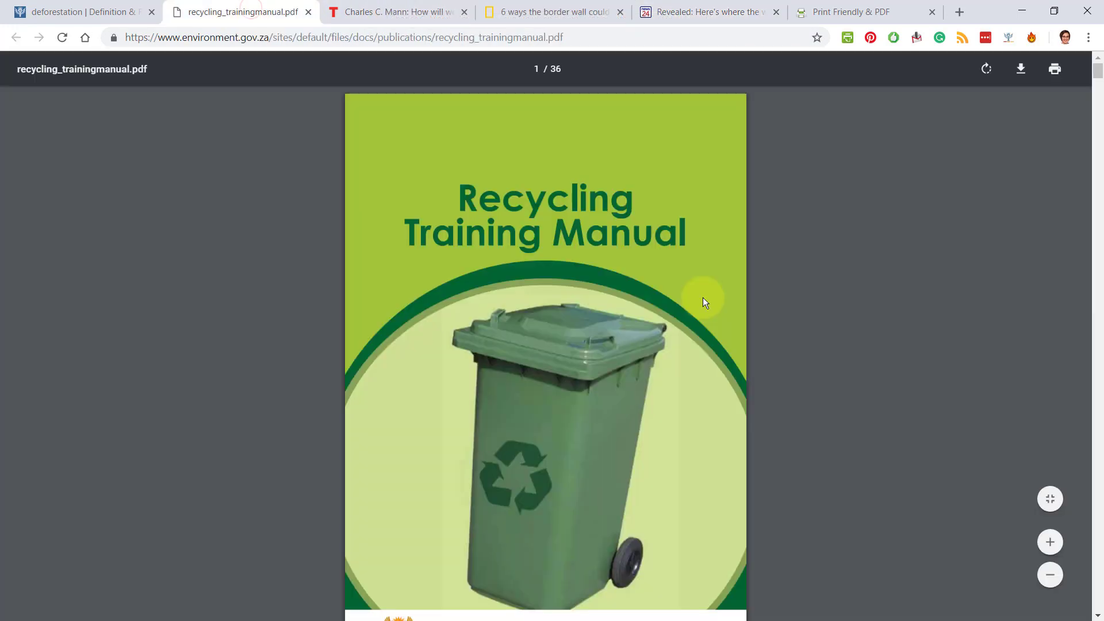
pyautogui.scroll(-10, 702, 298)
pyautogui.scroll(-15, 699, 297)
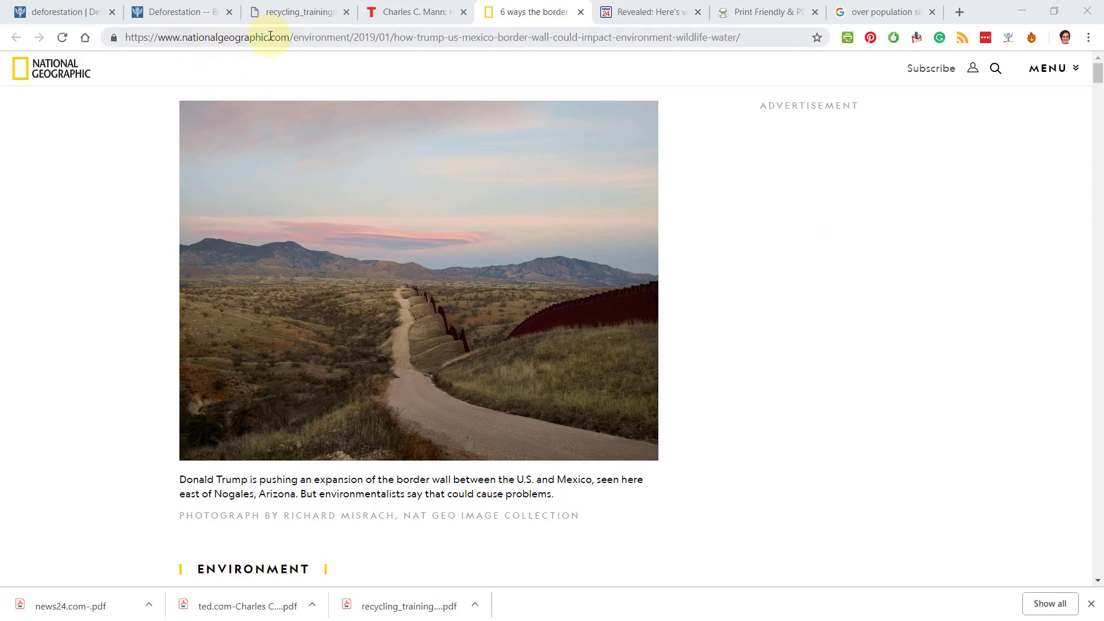
# Step: Copy the domain britannica.com from the web address of the Britannica Deforestation article
pyautogui.click(77, 16)
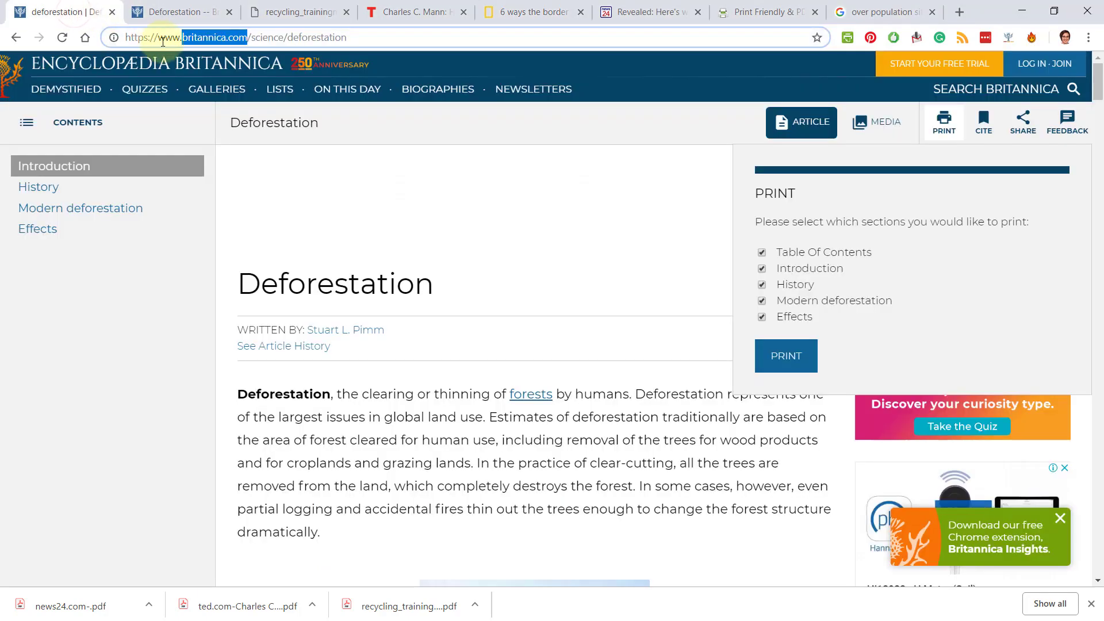
pyautogui.click(192, 36)
pyautogui.moveTo(181, 36); pyautogui.dragTo(248, 36)
pyautogui.rightClick(227, 39)
pyautogui.click(251, 118)
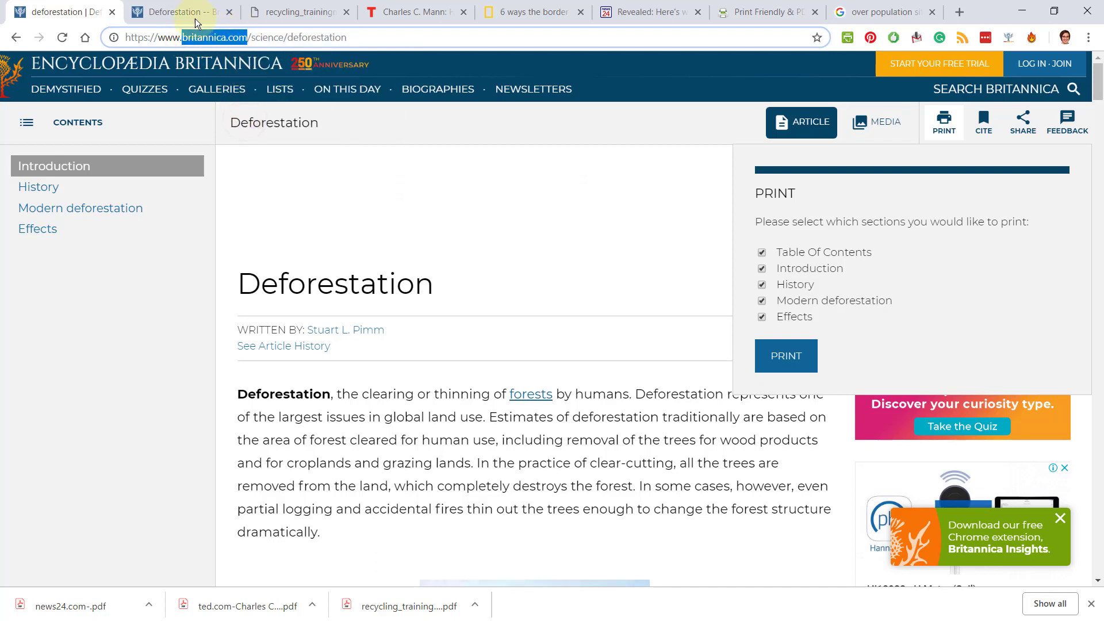
# Step: Bring up the Google search for "over population site:britannica.com" and highlight its query text
pyautogui.click(892, 9)
pyautogui.click(328, 81)
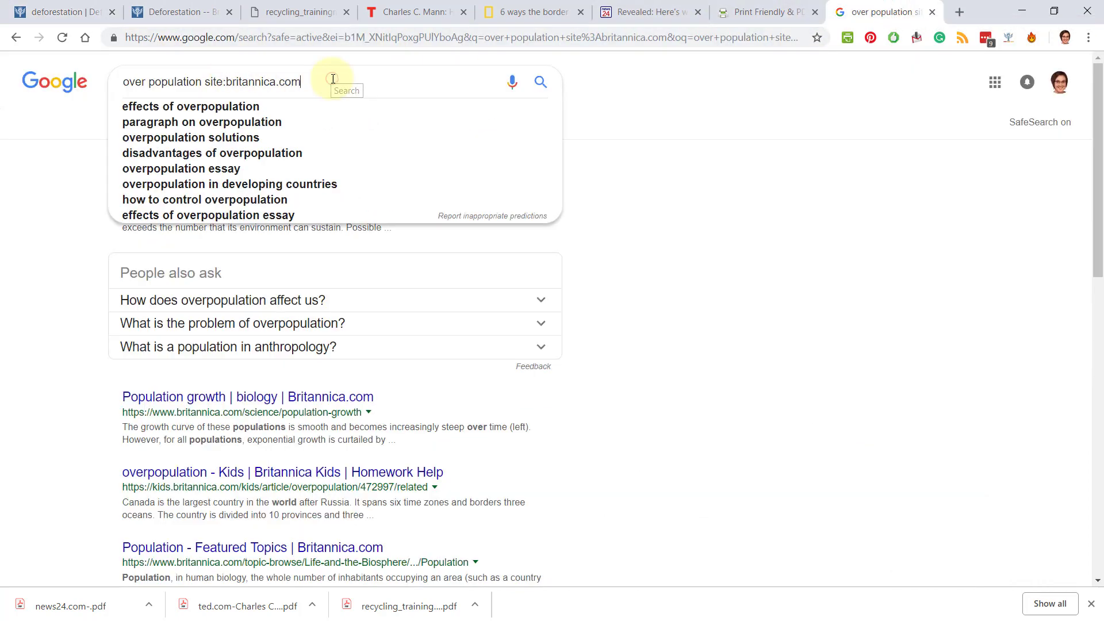
pyautogui.moveTo(328, 81); pyautogui.dragTo(119, 81)
pyautogui.click(321, 69)
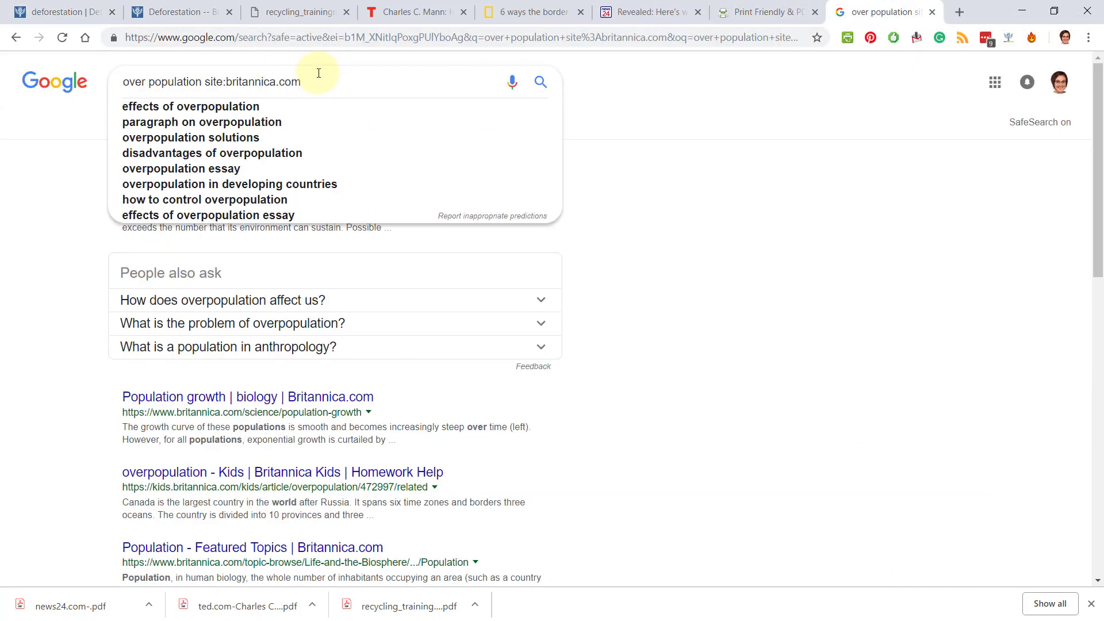
# Step: Copy nationalgeographic.com from the border wall article's address and run the Google search "over population site:nationalgeographic.com"
pyautogui.click(527, 12)
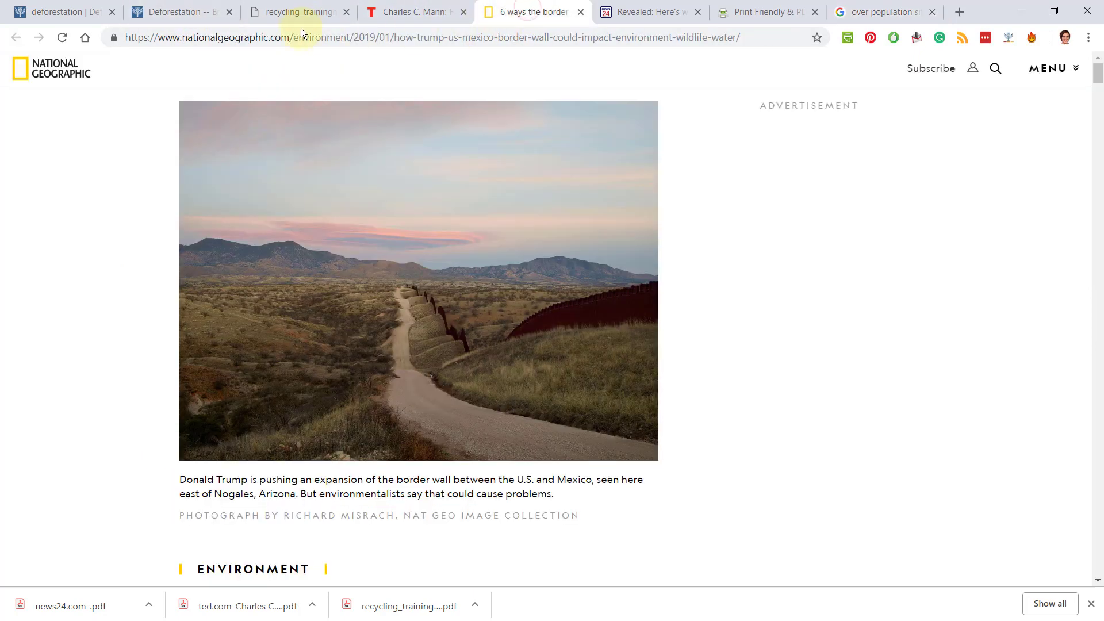
pyautogui.moveTo(182, 38); pyautogui.dragTo(289, 38)
pyautogui.click(883, 12)
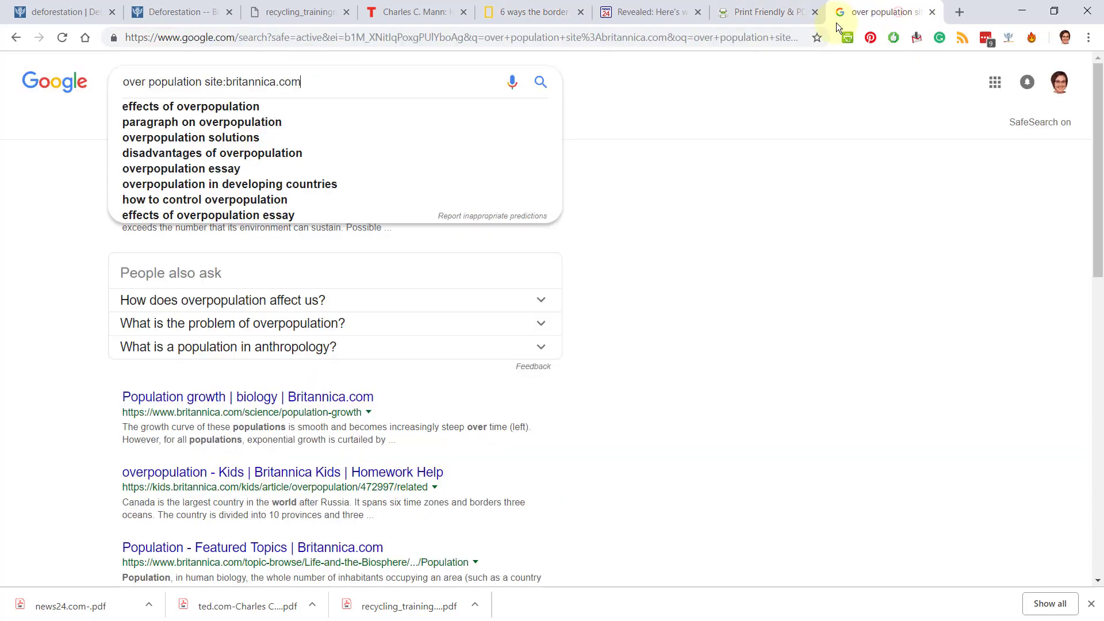
pyautogui.click(209, 80)
pyautogui.moveTo(226, 81); pyautogui.dragTo(320, 81)
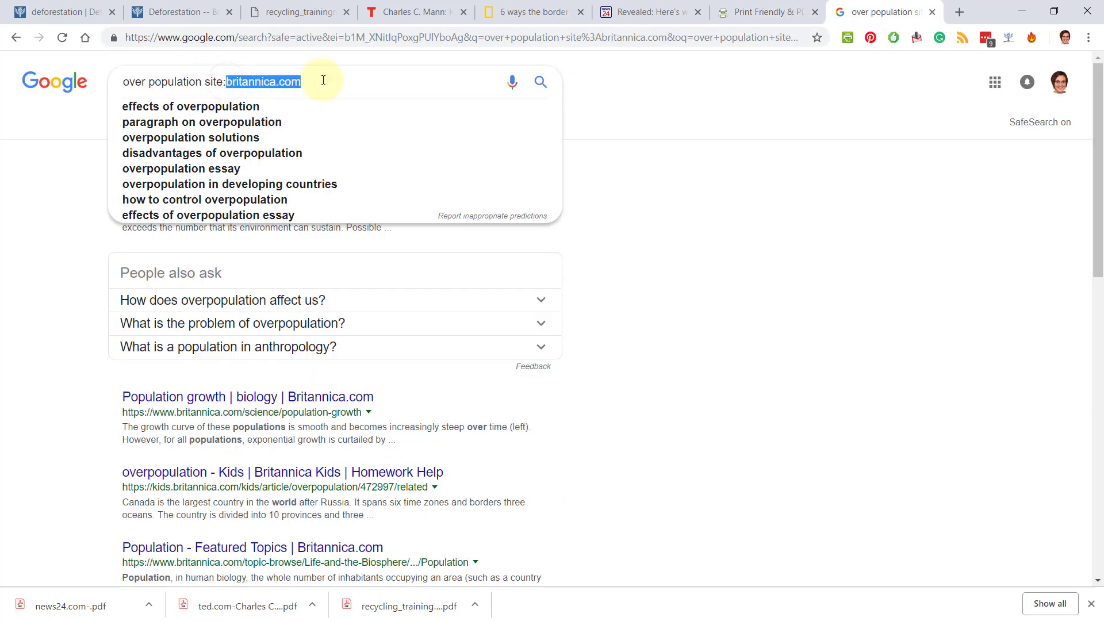
pyautogui.hotkey('ctrl', 'v')
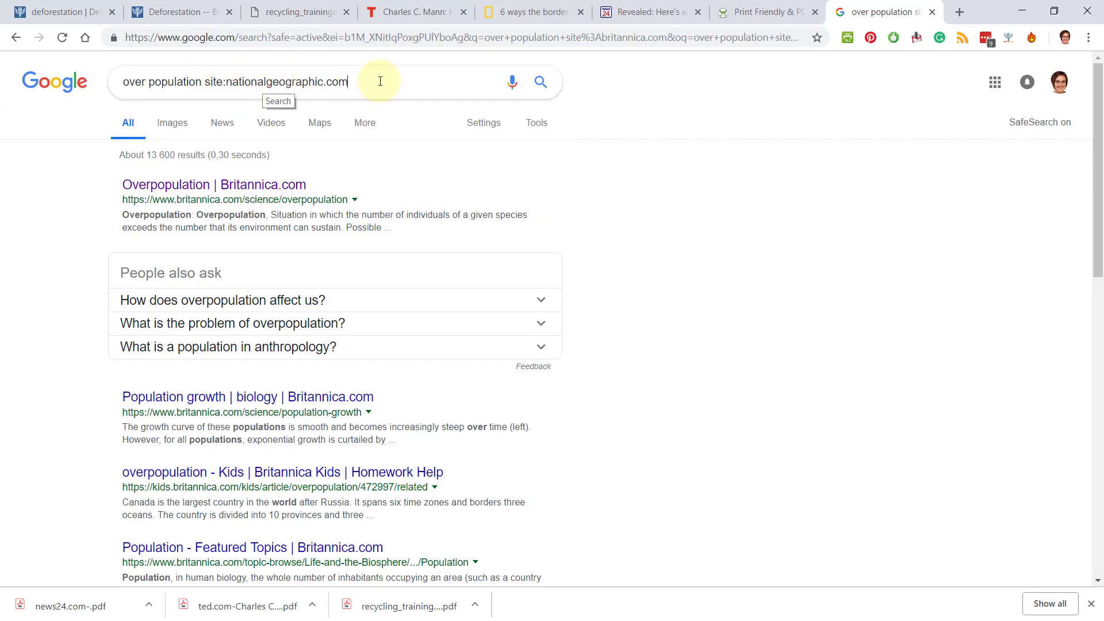
pyautogui.press('Return')
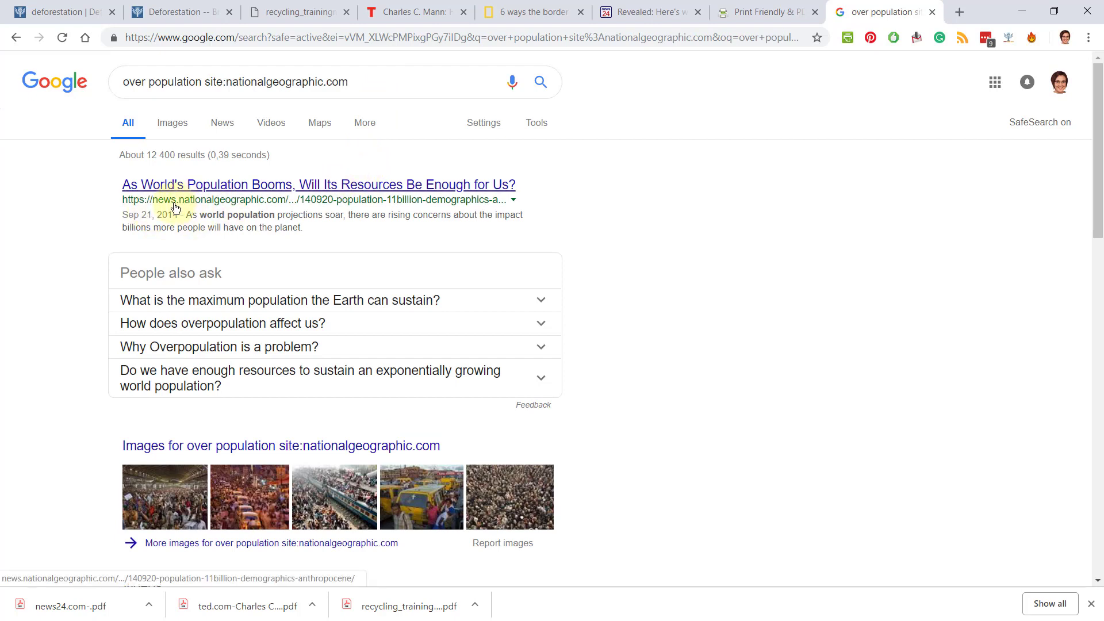
# Step: Open the result "As World's Population Booms, Will Its Resources Be Enough for Us?" in a new tab and look through the remaining results
pyautogui.middleClick(263, 188)
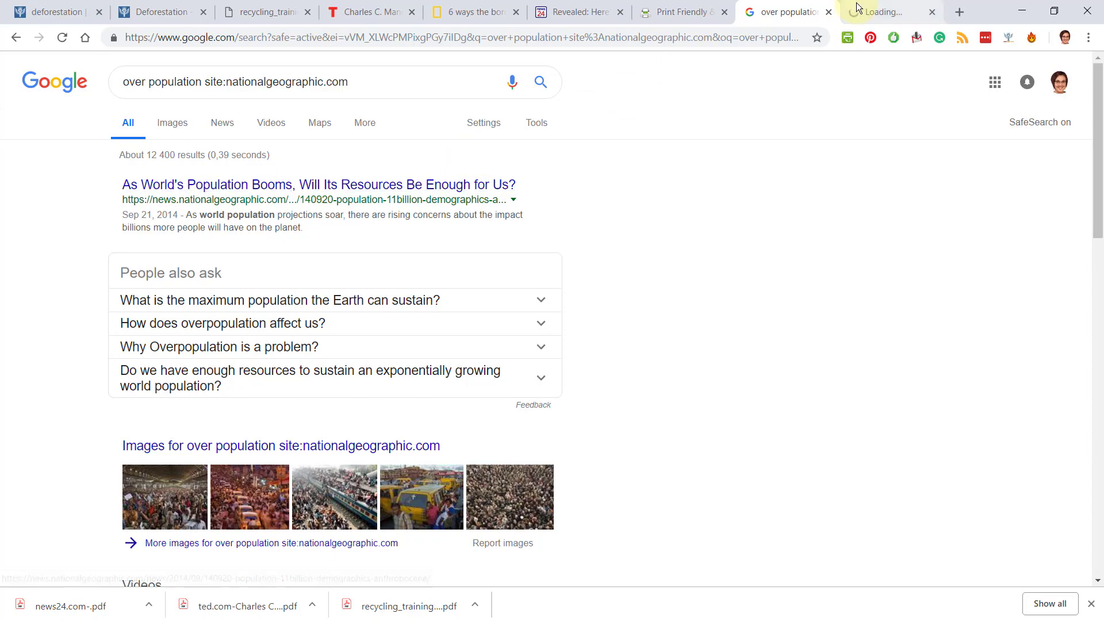
pyautogui.scroll(-8, 628, 315)
pyautogui.scroll(-3, 596, 351)
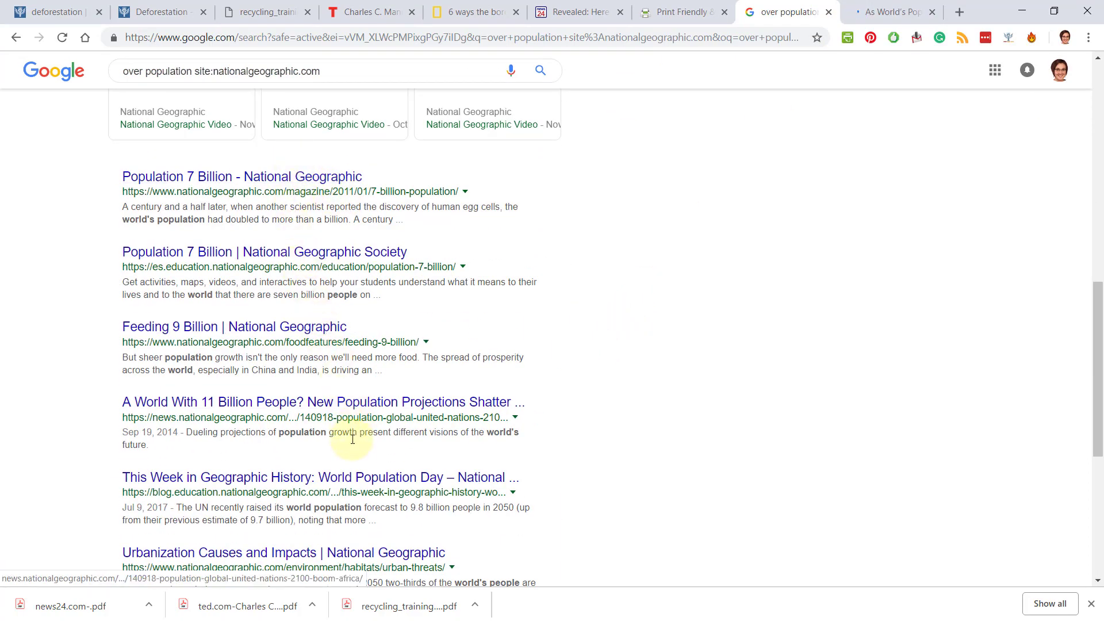
pyautogui.scroll(-3, 352, 466)
pyautogui.scroll(15, 352, 467)
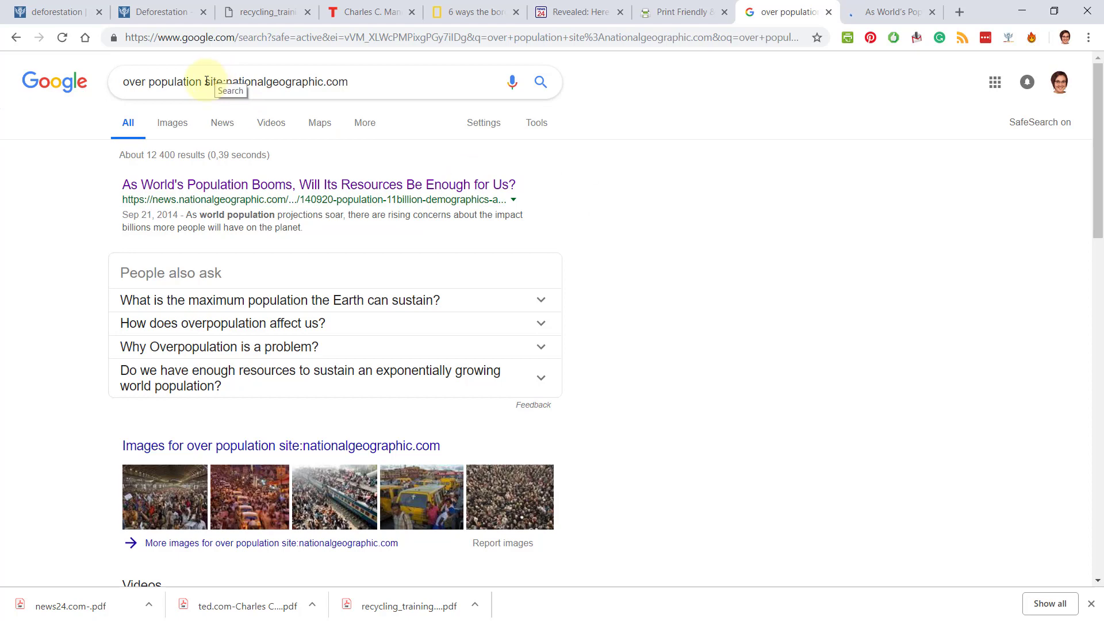
pyautogui.moveTo(206, 81); pyautogui.dragTo(377, 79)
pyautogui.click(377, 78)
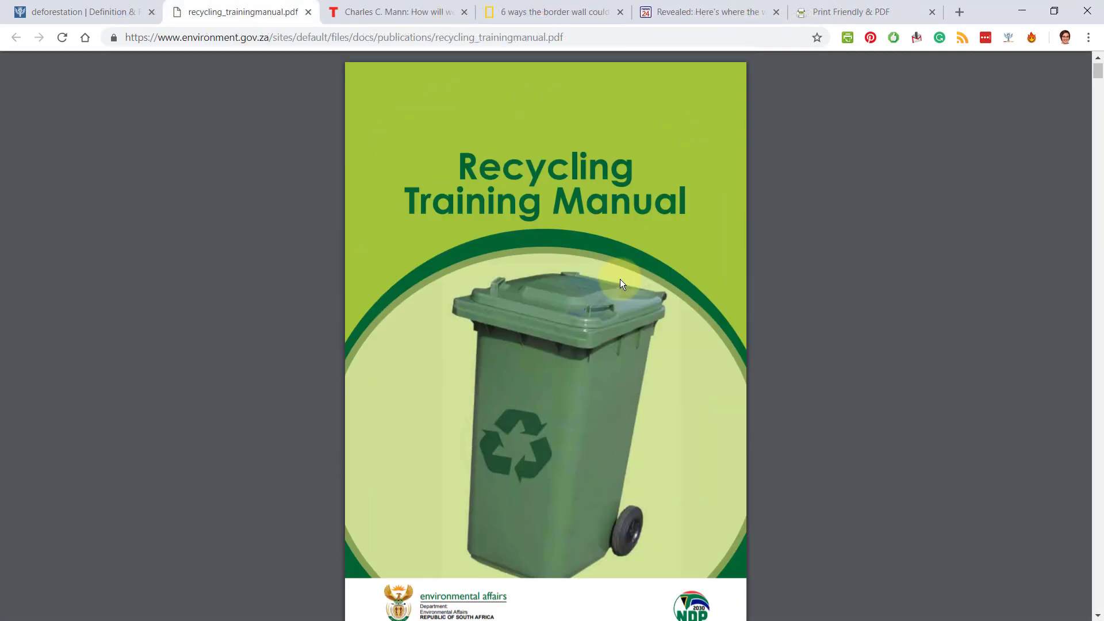
# Step: Download the Recycling Training Manual PDF as recycling_trainingmanual into a subfolder of the PAT 2019 folder in Documents
pyautogui.scroll(1, 620, 278)
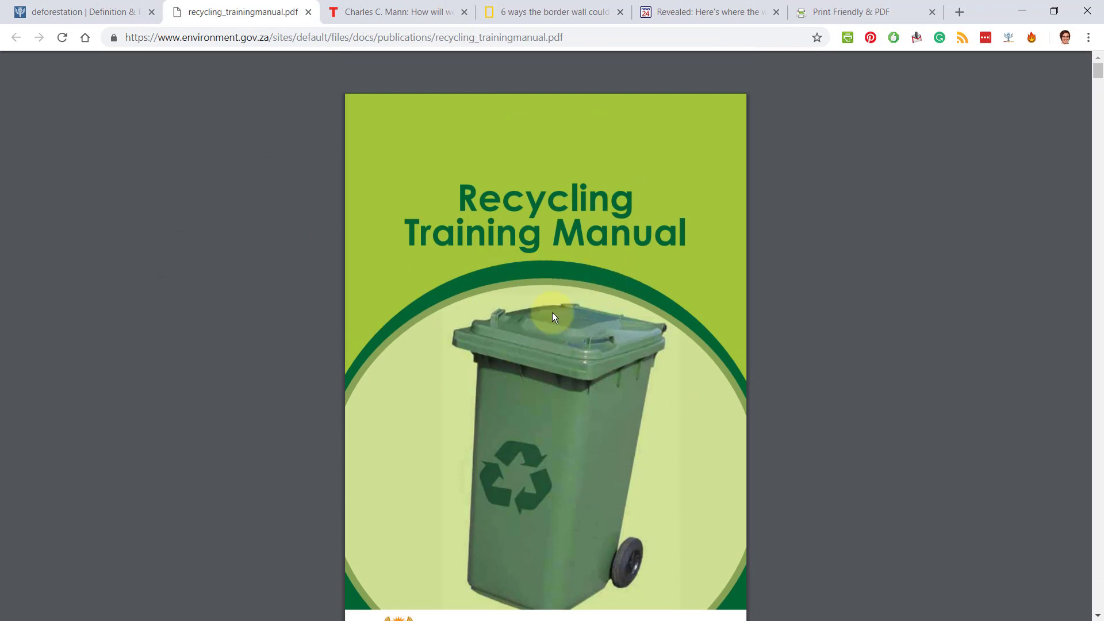
pyautogui.moveTo(850, 99)
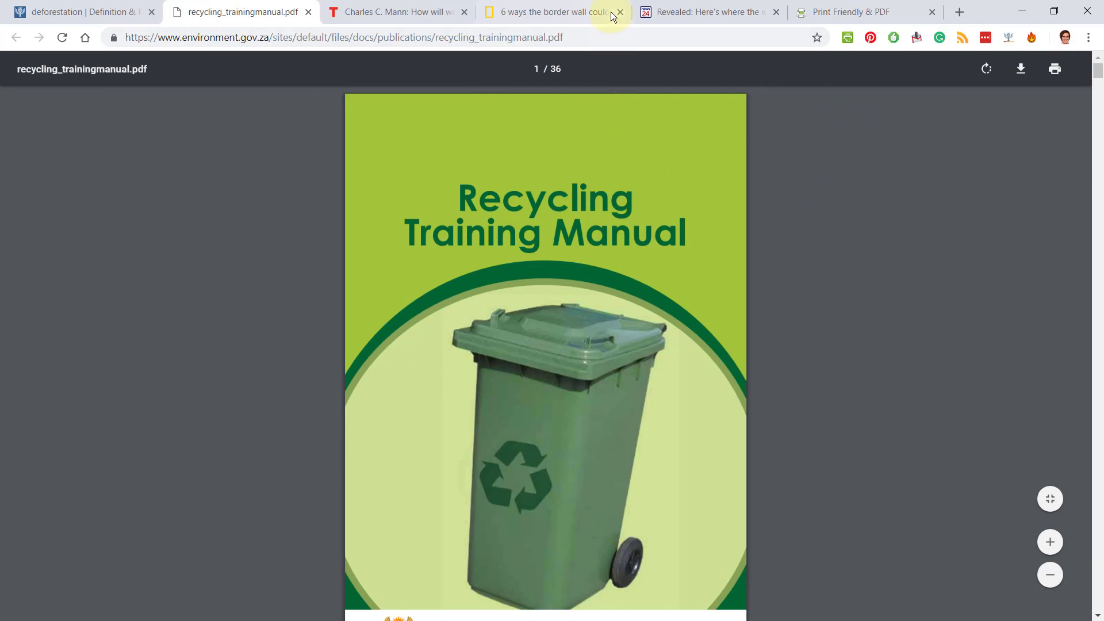
pyautogui.click(1022, 70)
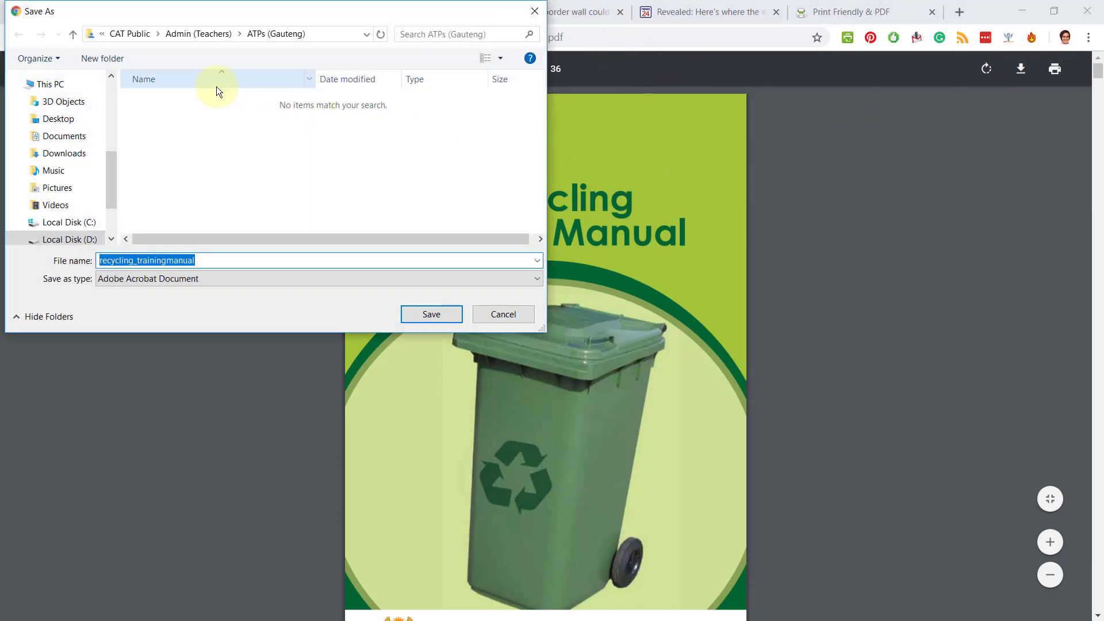
pyautogui.scroll(3, 109, 103)
pyautogui.click(55, 96)
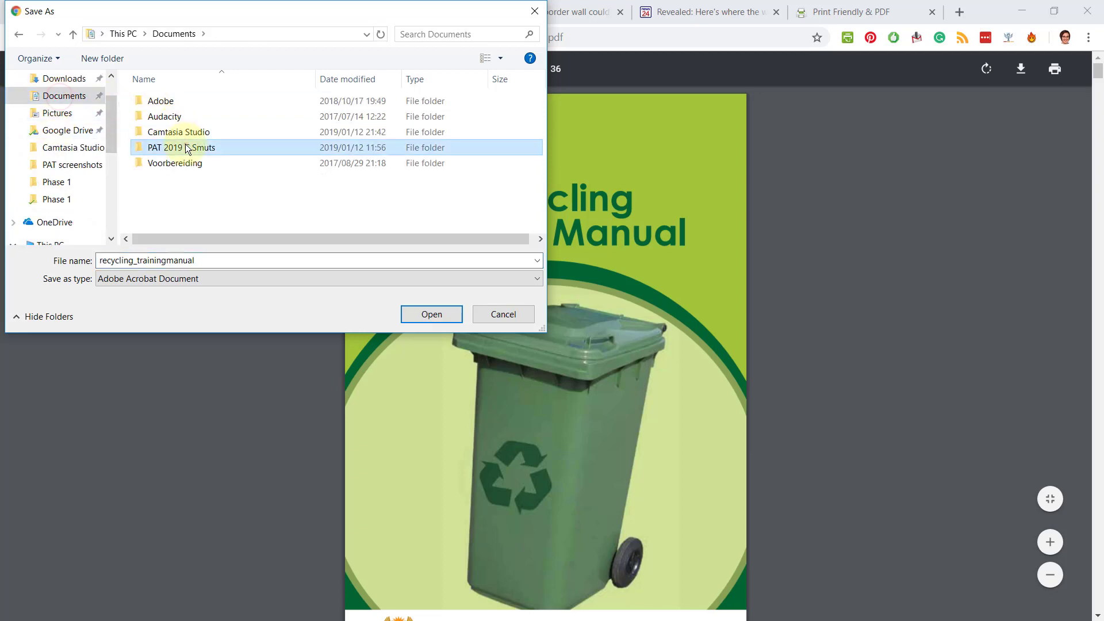
pyautogui.doubleClick(185, 144)
pyautogui.doubleClick(184, 100)
pyautogui.click(413, 315)
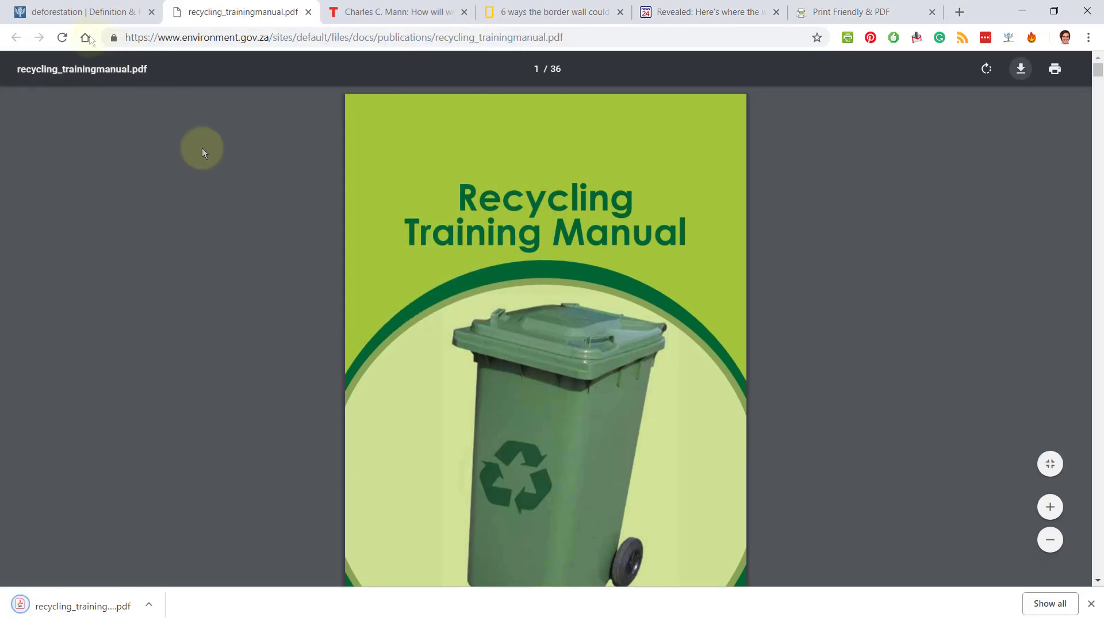
# Step: Open the browser's print setup for the Britannica Deforestation article and choose Microsoft Print to PDF as the destination
pyautogui.click(87, 17)
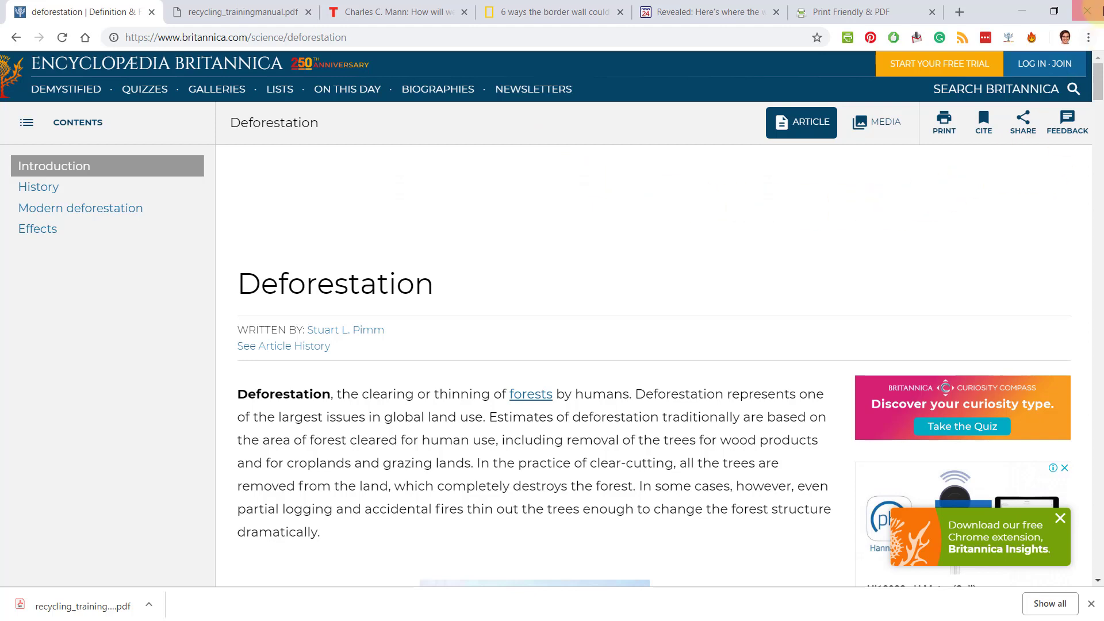
pyautogui.click(1089, 39)
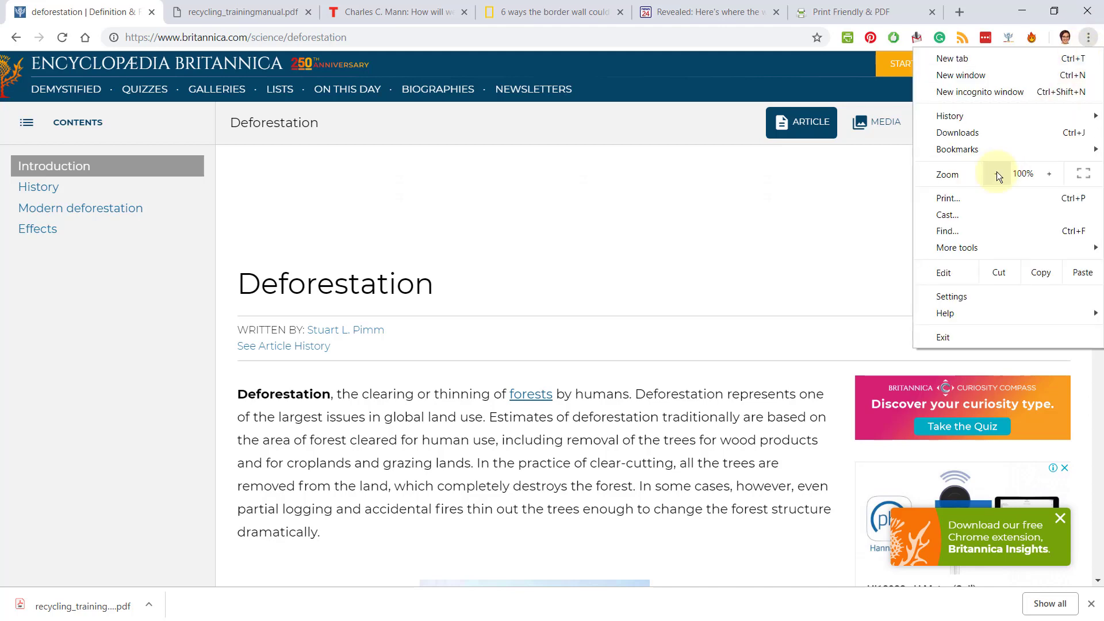
pyautogui.click(962, 199)
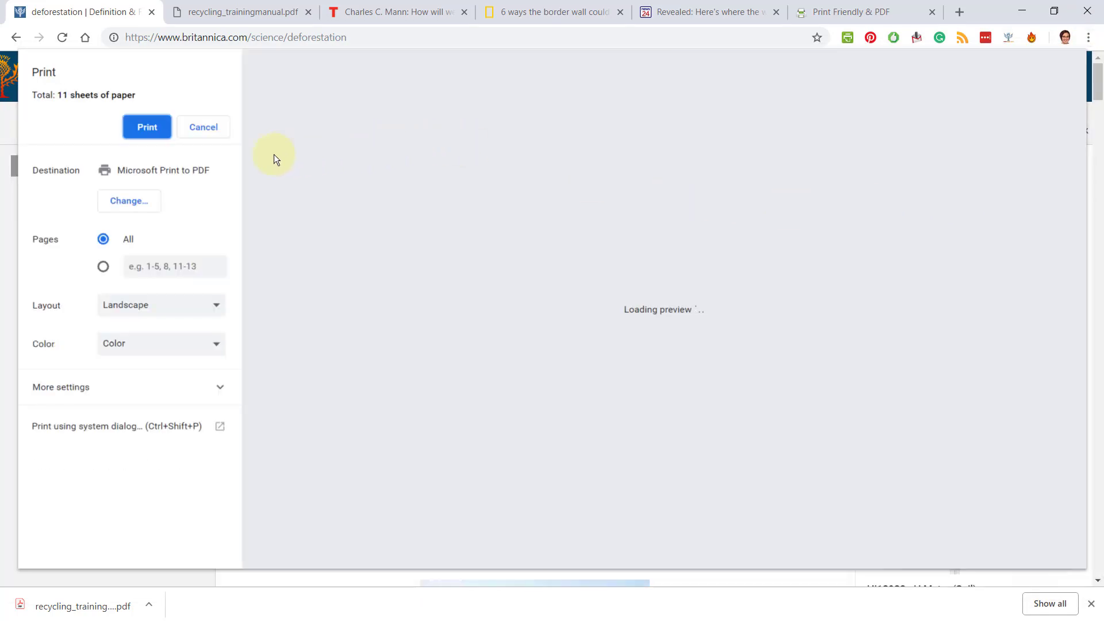
pyautogui.click(127, 202)
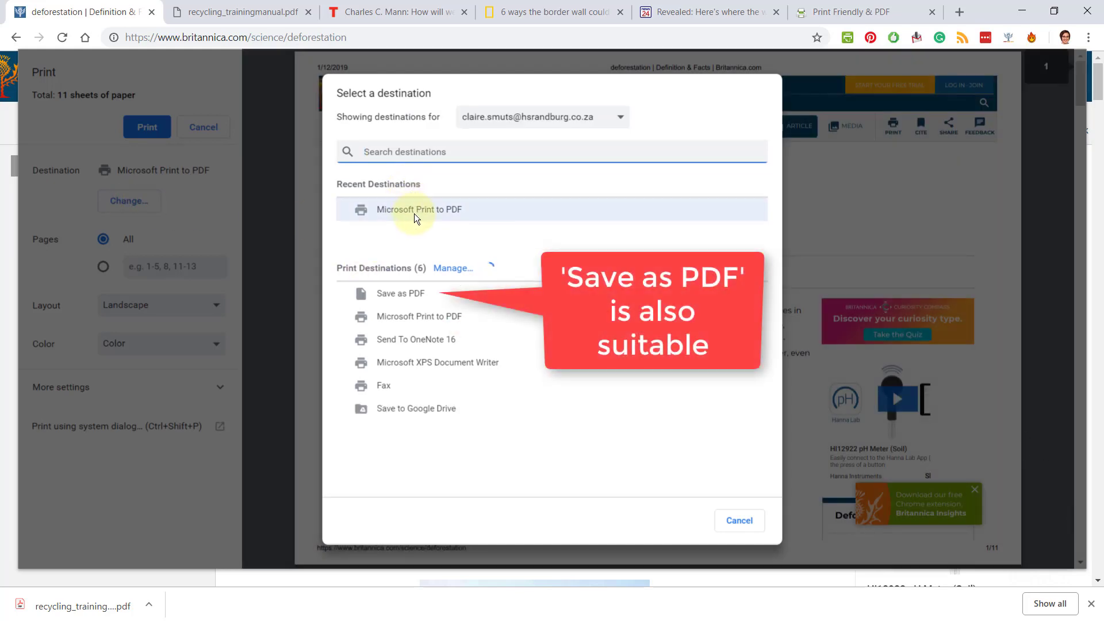
pyautogui.click(415, 209)
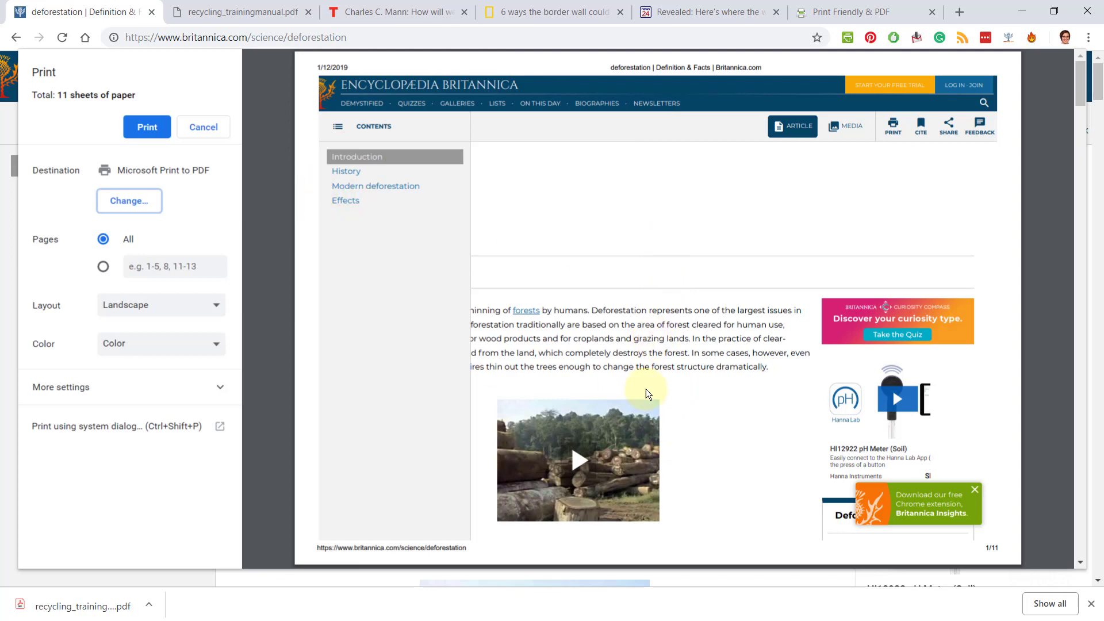
# Step: Set the print layout to Portrait, turn off background graphics, check the preview pages, and cancel the print
pyautogui.click(204, 306)
pyautogui.click(177, 324)
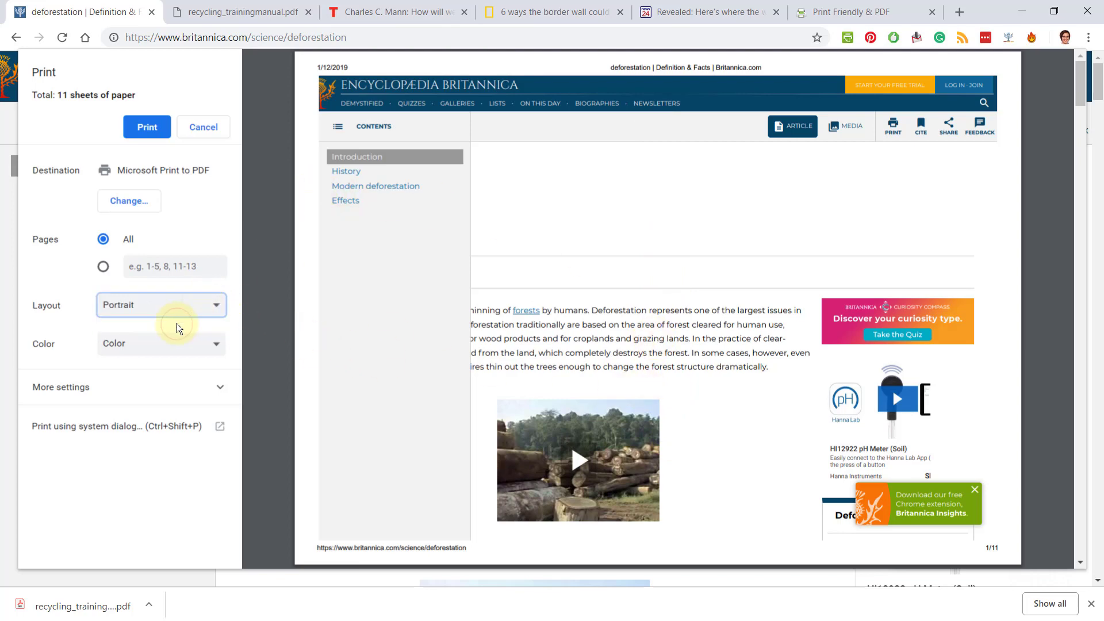
pyautogui.click(215, 389)
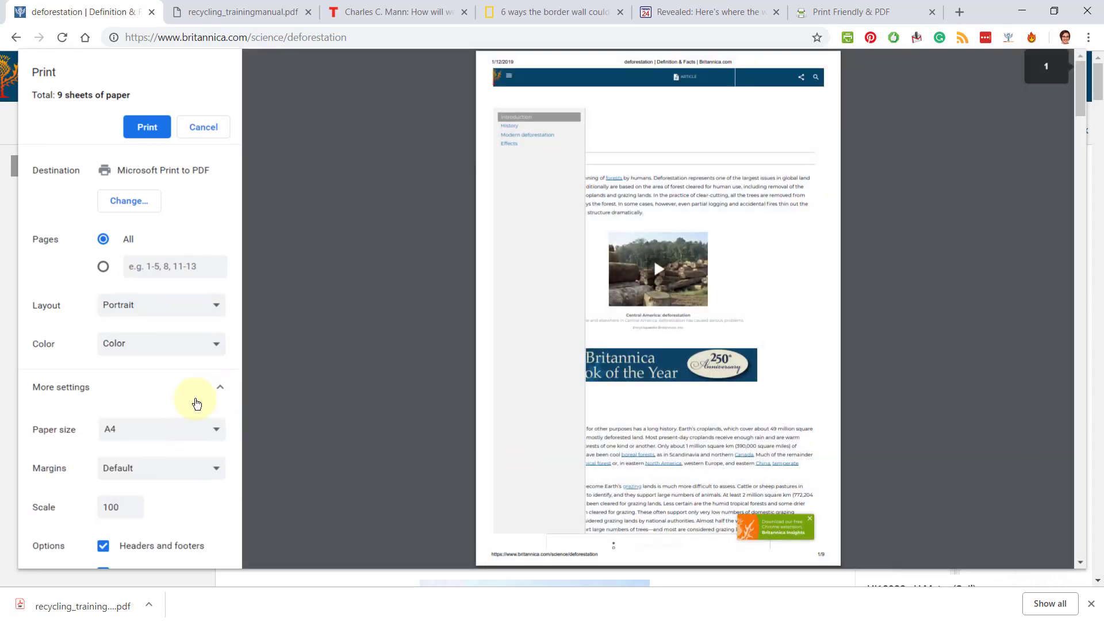
pyautogui.scroll(-2, 149, 494)
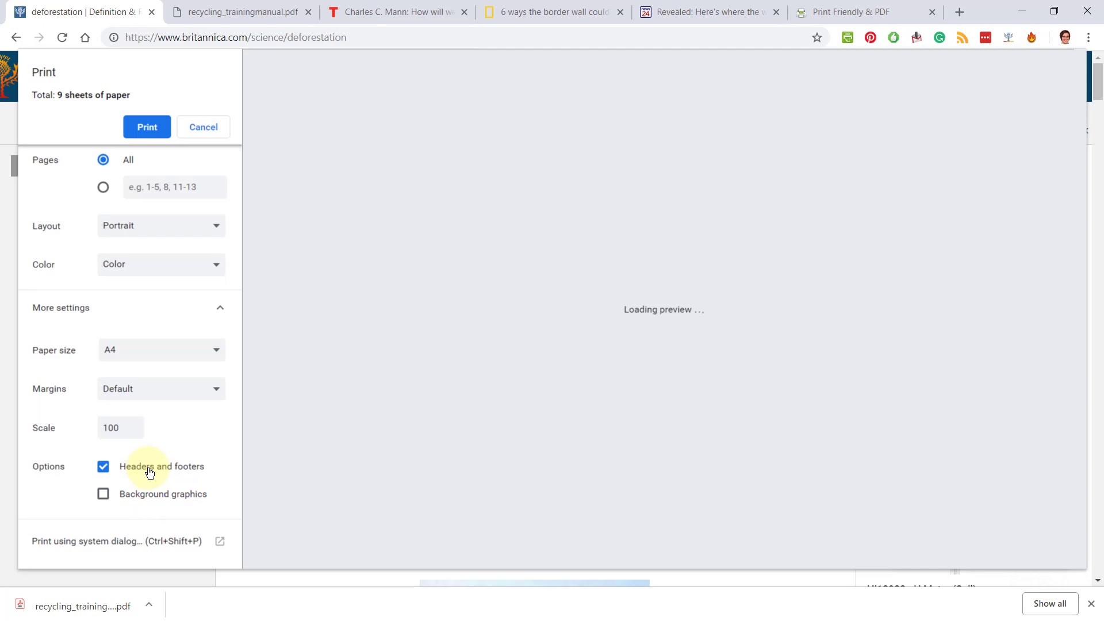
pyautogui.scroll(-8, 584, 415)
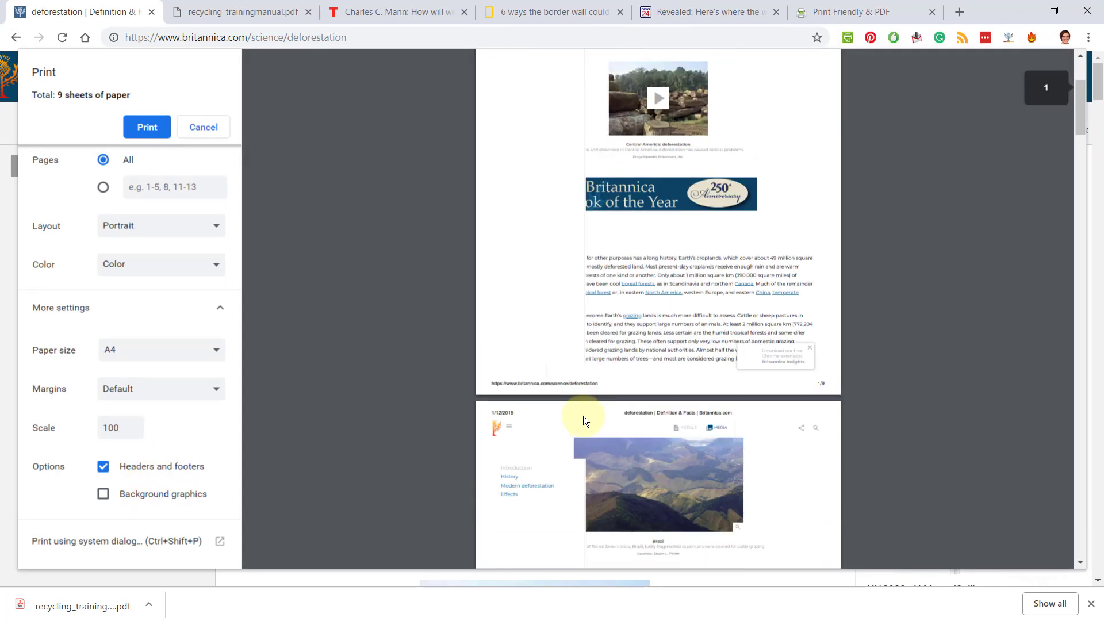
pyautogui.scroll(-8, 631, 285)
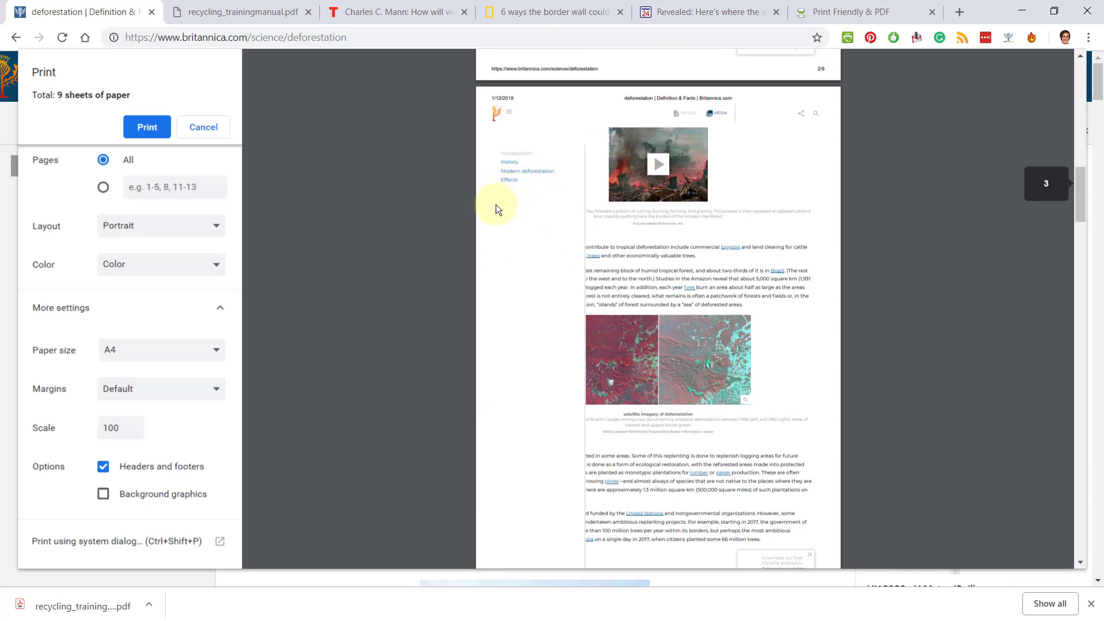
pyautogui.click(203, 126)
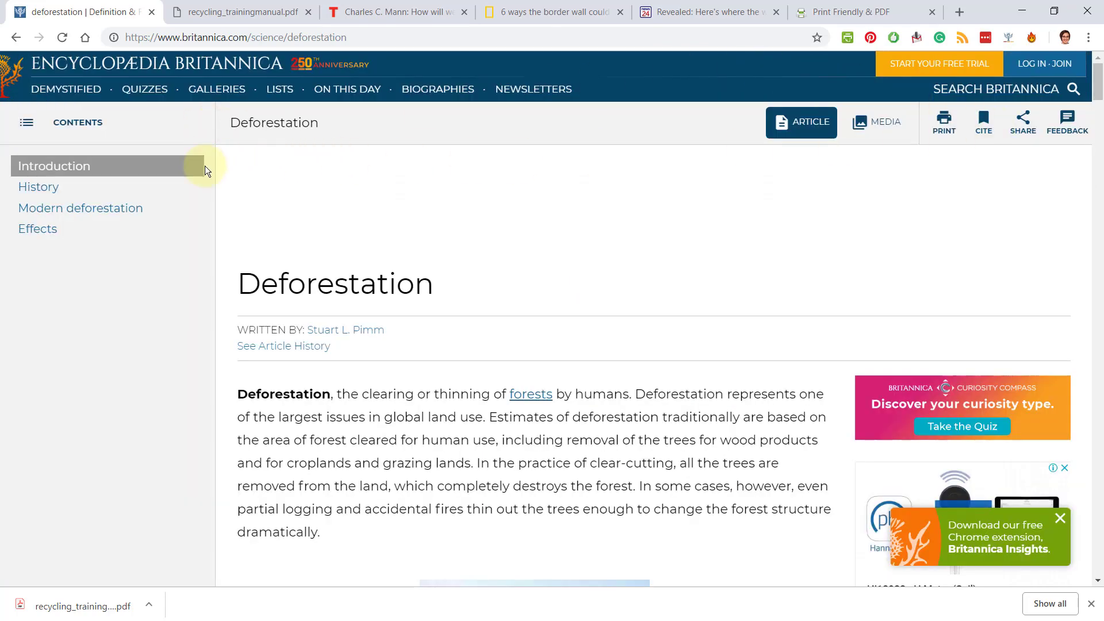
# Step: Open Britannica's printable version of the Deforestation article with all sections, including the Table of Contents, and check the preview pages
pyautogui.click(945, 123)
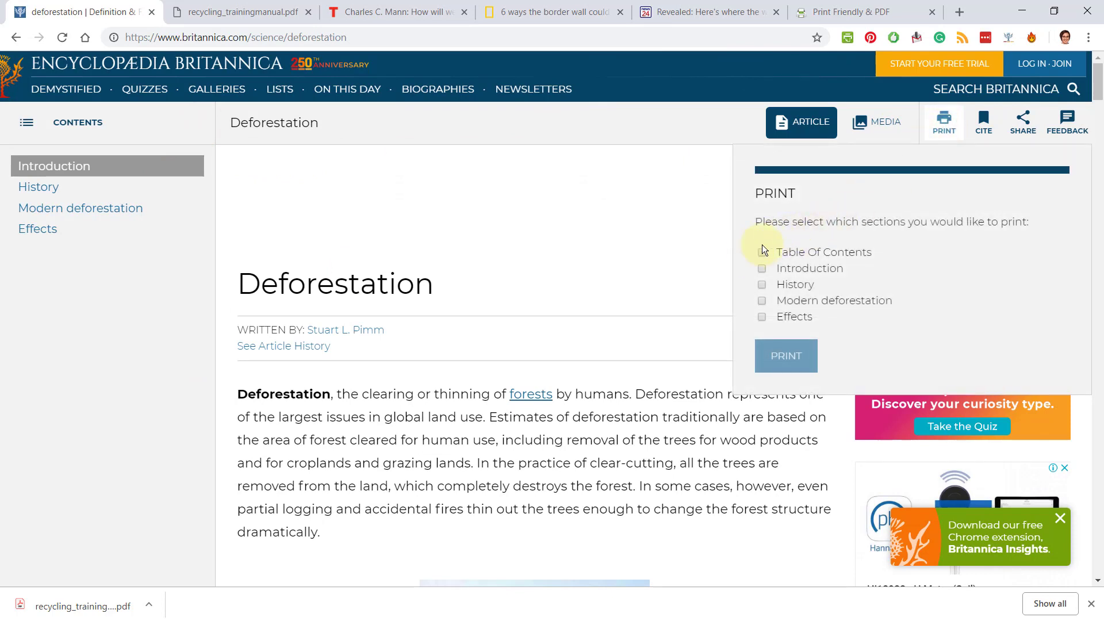
pyautogui.click(763, 268)
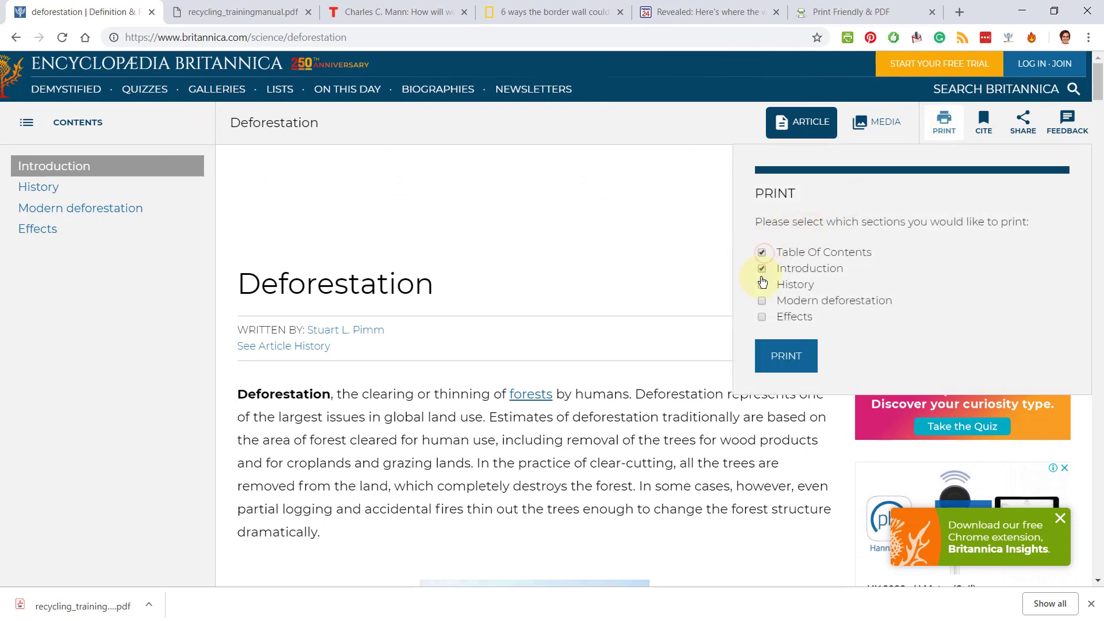
pyautogui.click(786, 356)
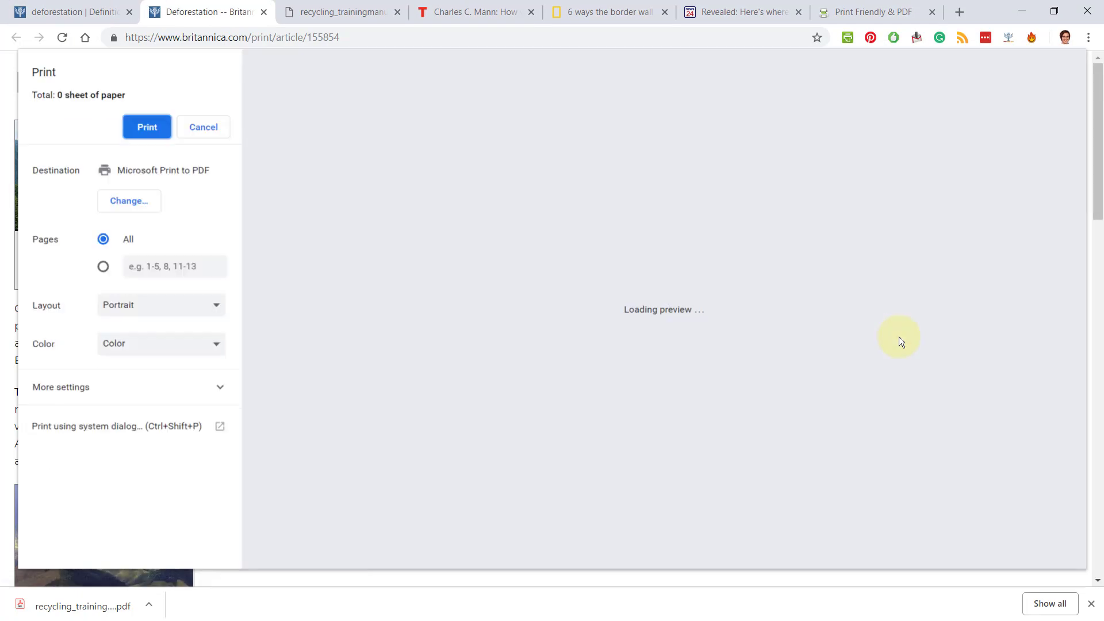
pyautogui.scroll(-20, 632, 245)
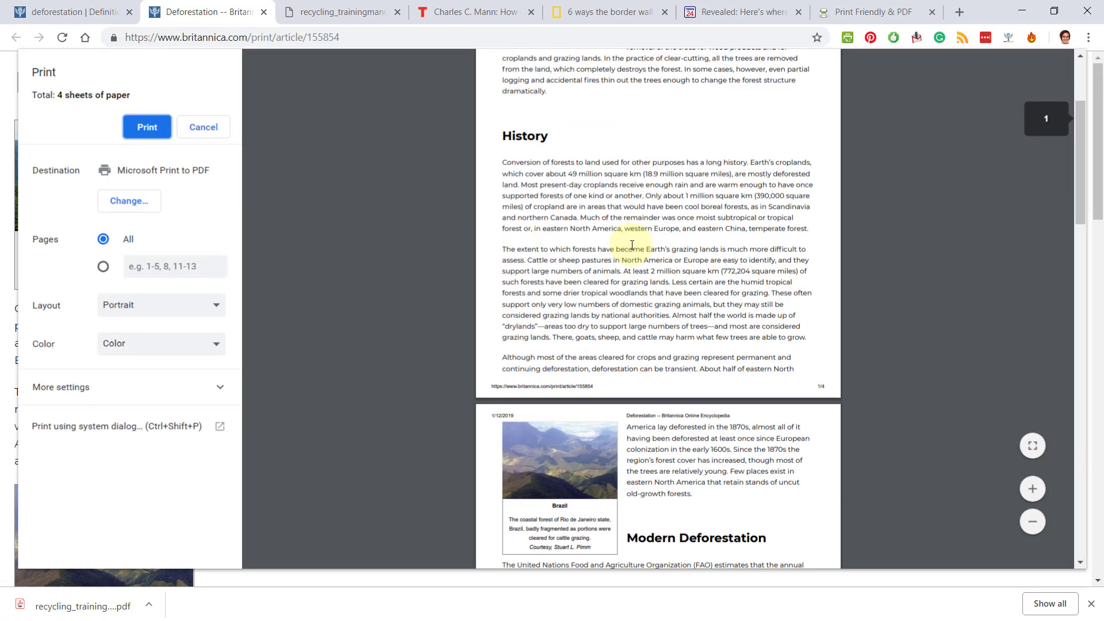
pyautogui.scroll(-8, 633, 245)
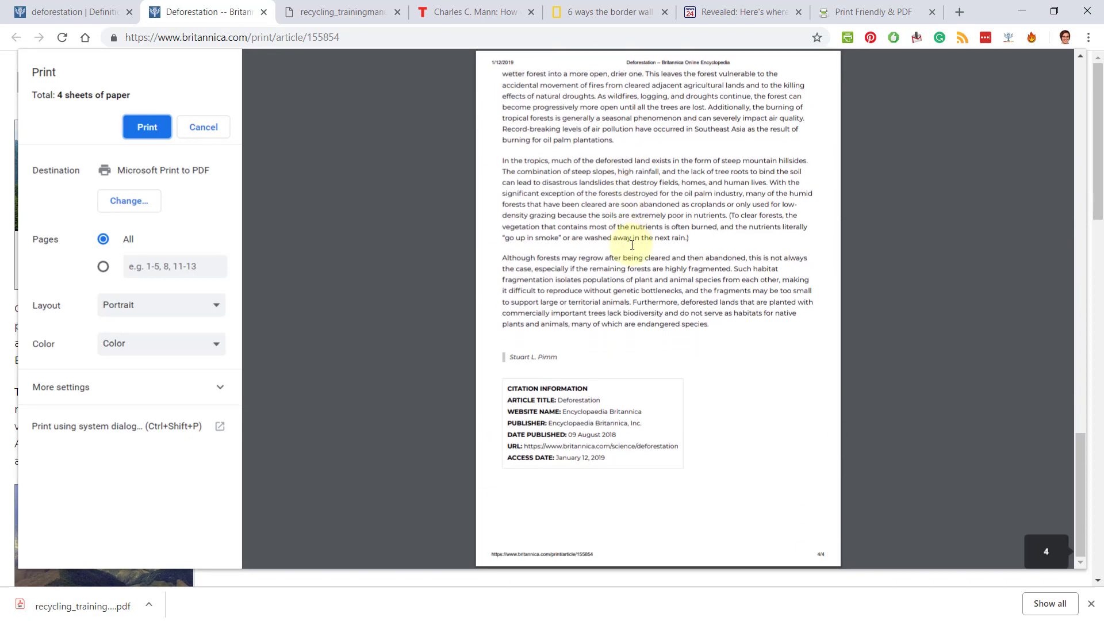
pyautogui.scroll(20, 632, 246)
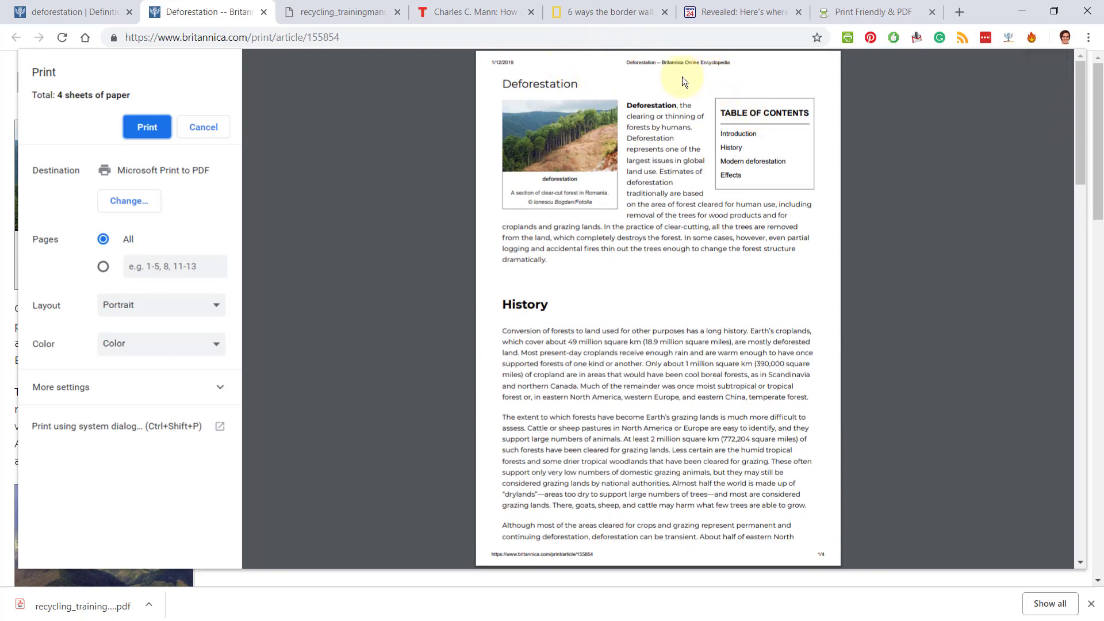
pyautogui.scroll(-9, 582, 171)
pyautogui.scroll(3, 552, 240)
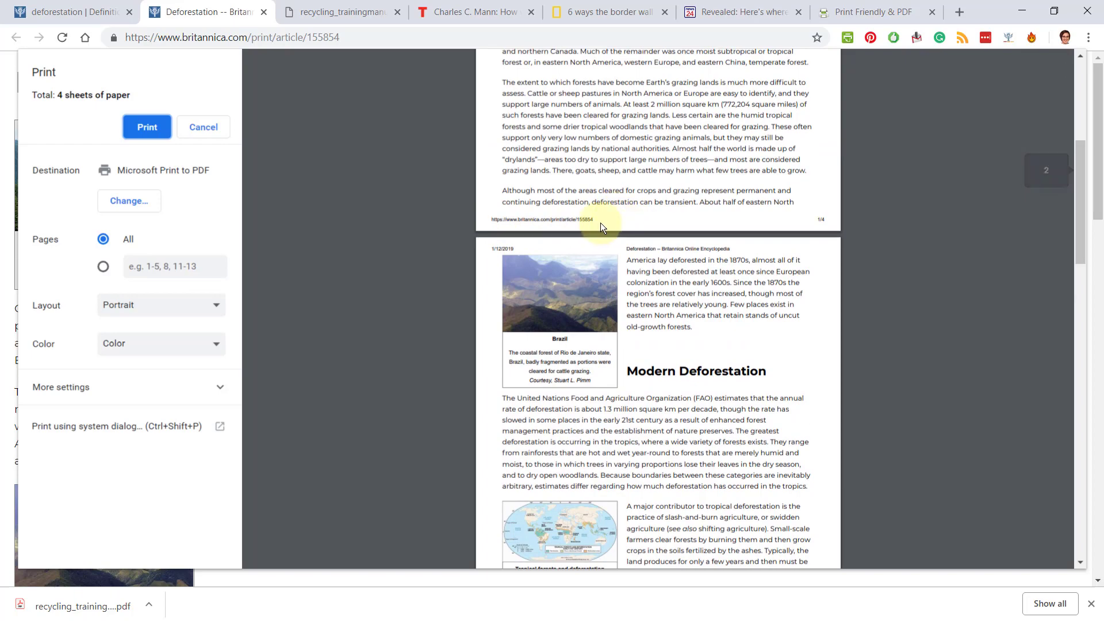
pyautogui.scroll(-5, 600, 225)
pyautogui.scroll(-13, 599, 222)
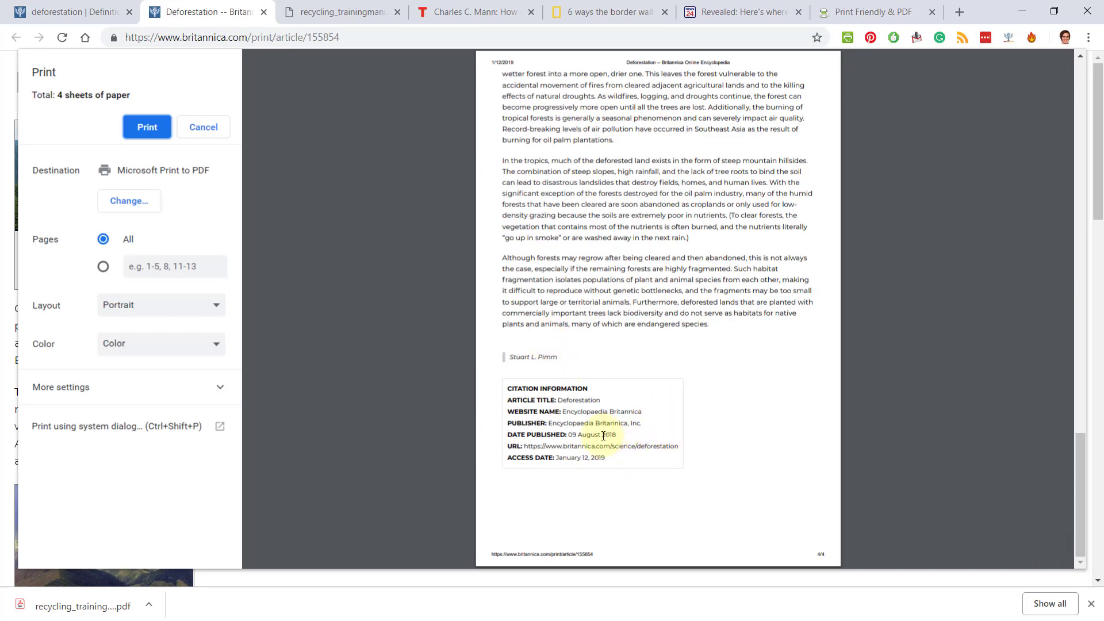
# Step: Print the article to PDF and save it as Deforestation in the Sources folder under Phase 1
pyautogui.click(136, 132)
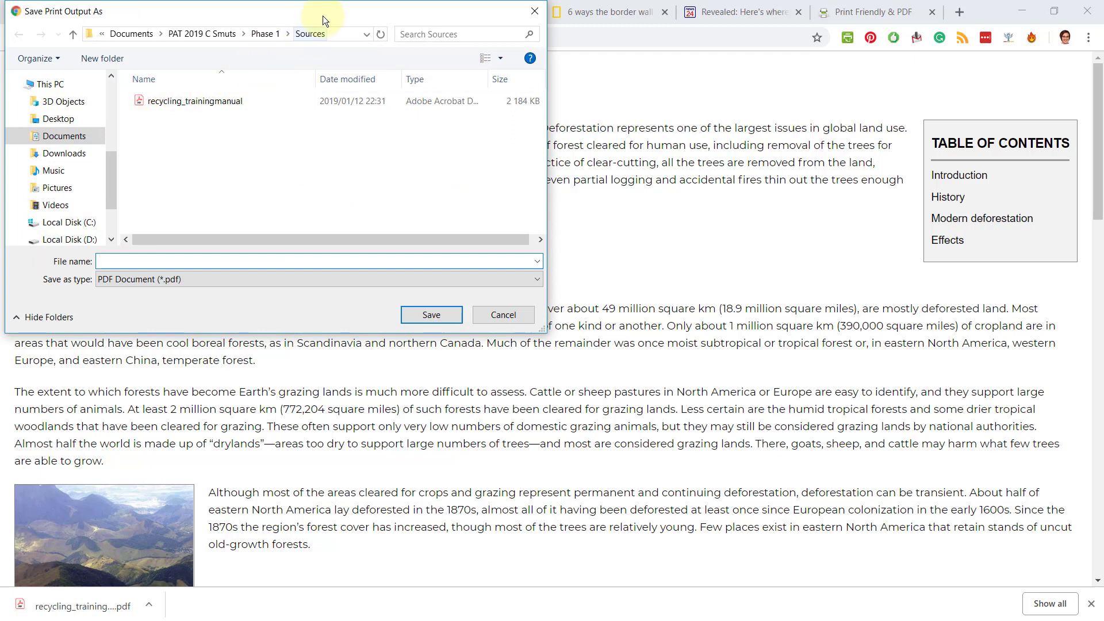
pyautogui.moveTo(318, 13); pyautogui.dragTo(436, 124)
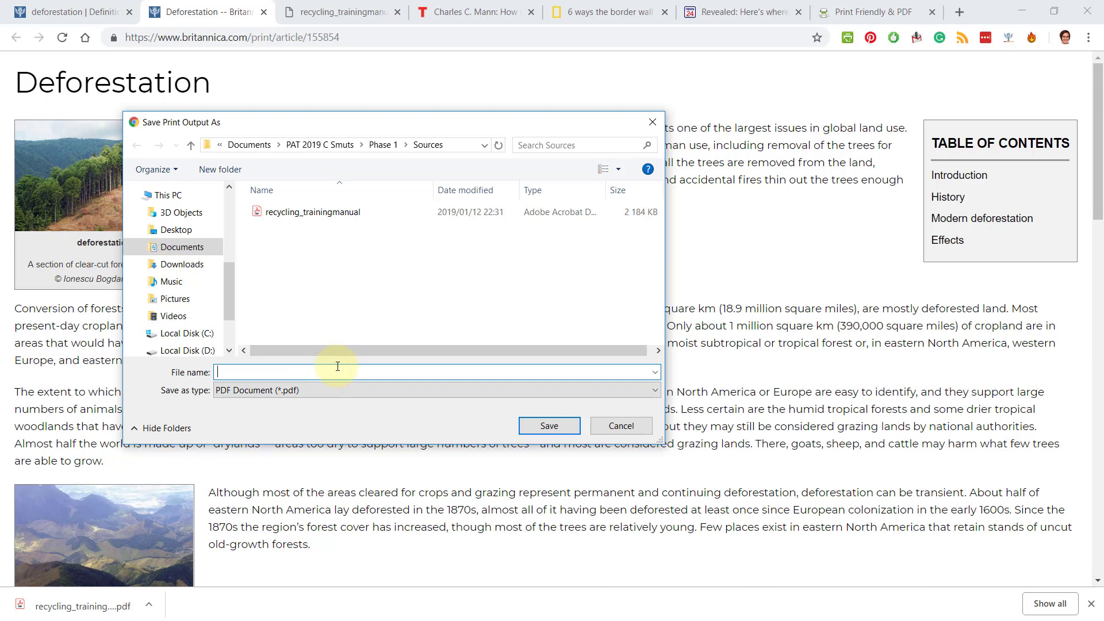
pyautogui.write('tion')
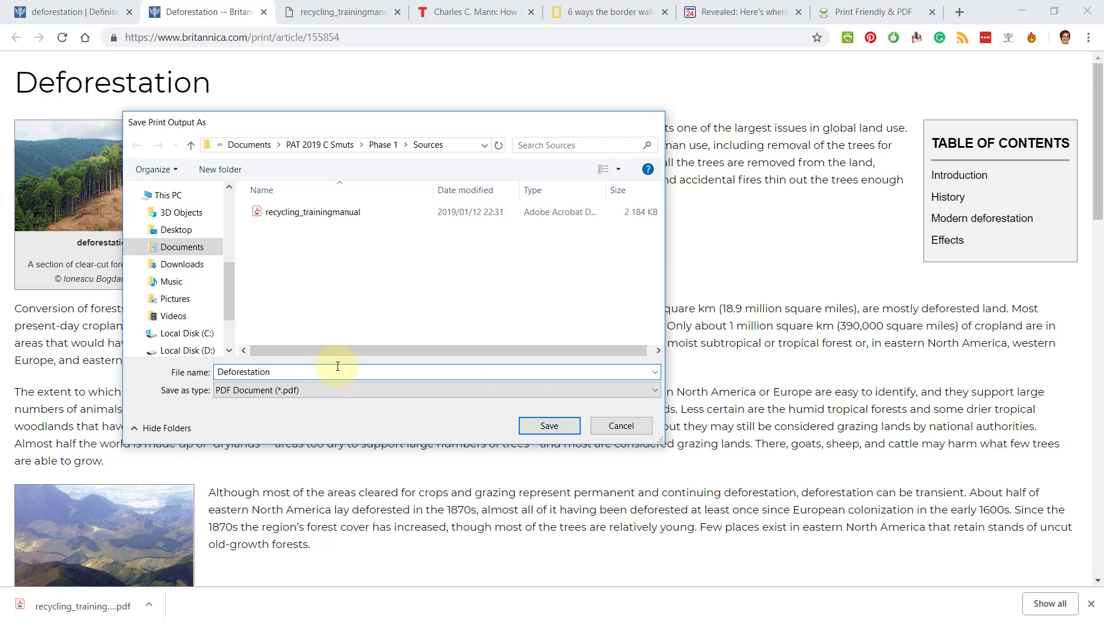
pyautogui.press('Return')
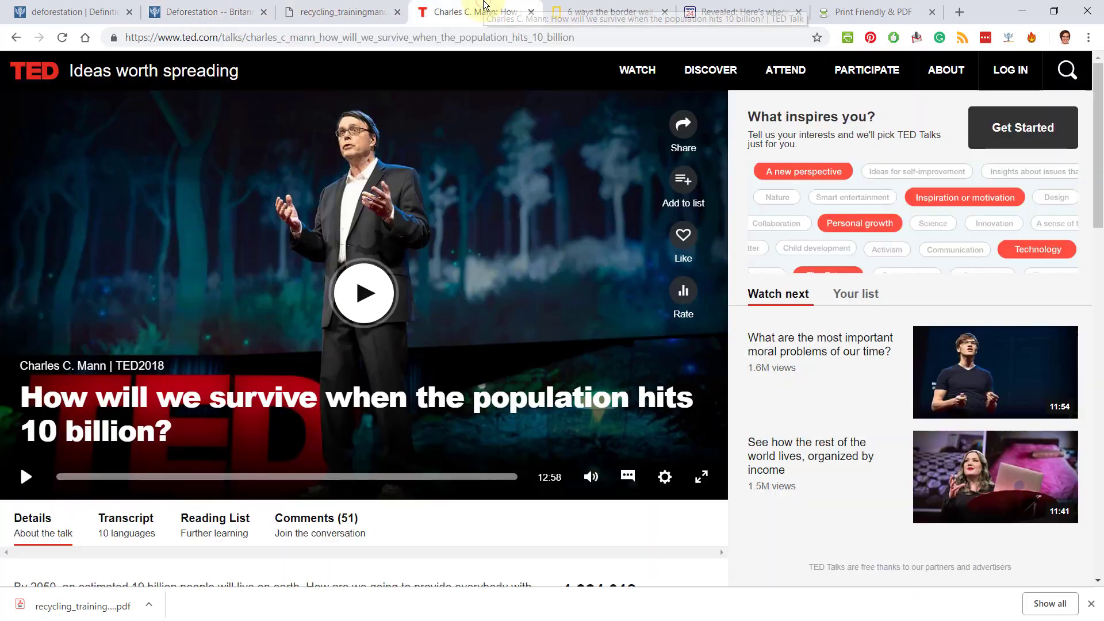
# Step: Open the transcript of the TED talk "How will we survive when the population hits 10 billion?" and look through it
pyautogui.click(482, 11)
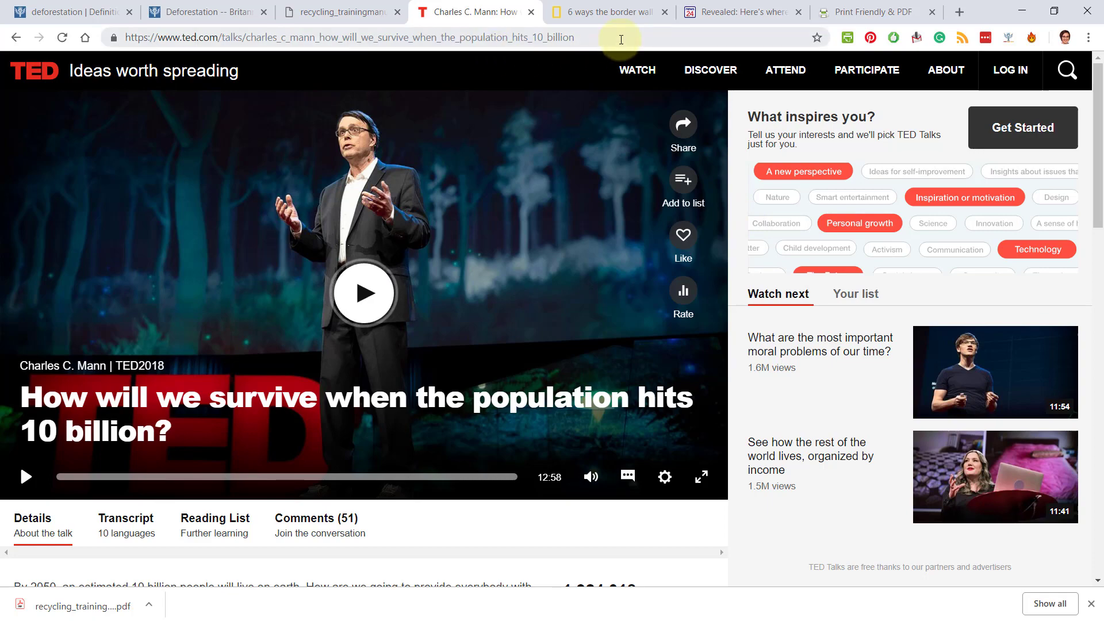
pyautogui.moveTo(637, 69)
pyautogui.scroll(-6, 661, 259)
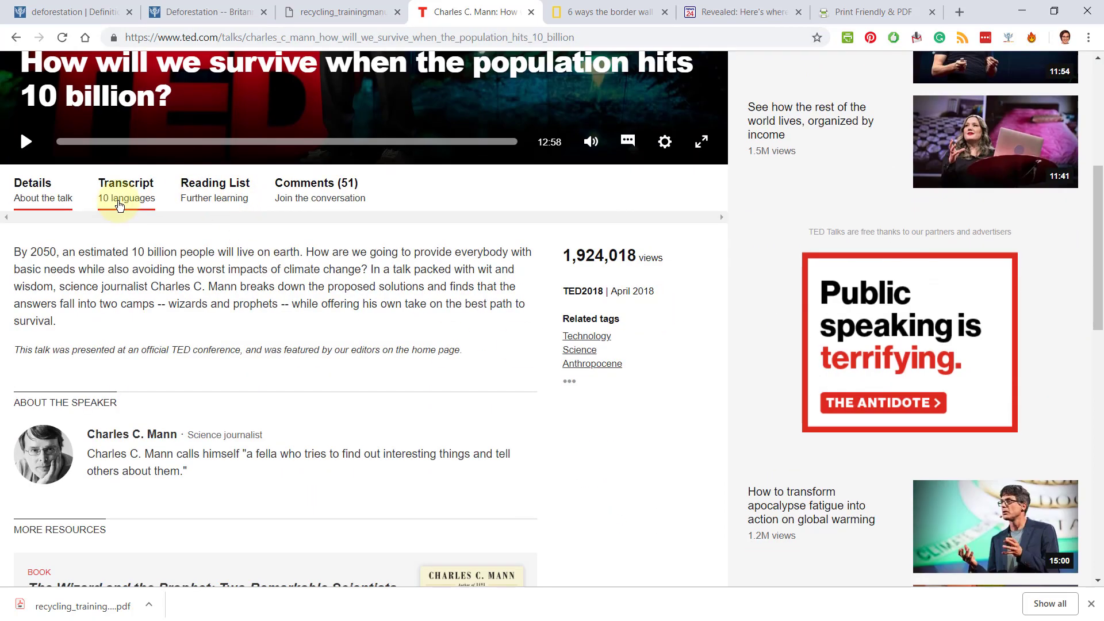
pyautogui.click(119, 204)
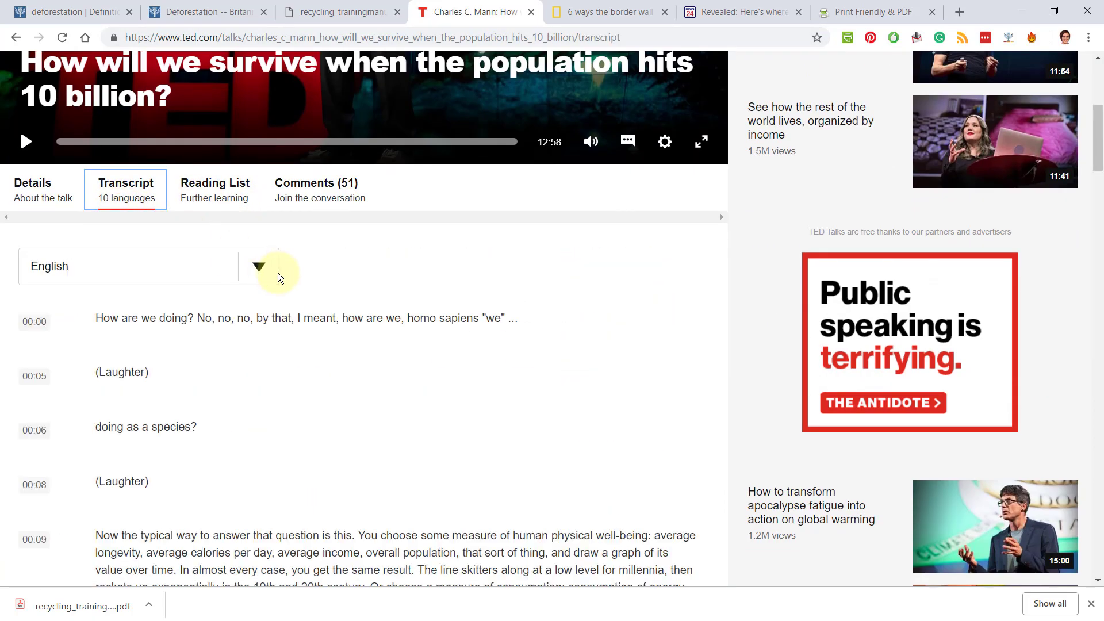
pyautogui.scroll(-15, 360, 345)
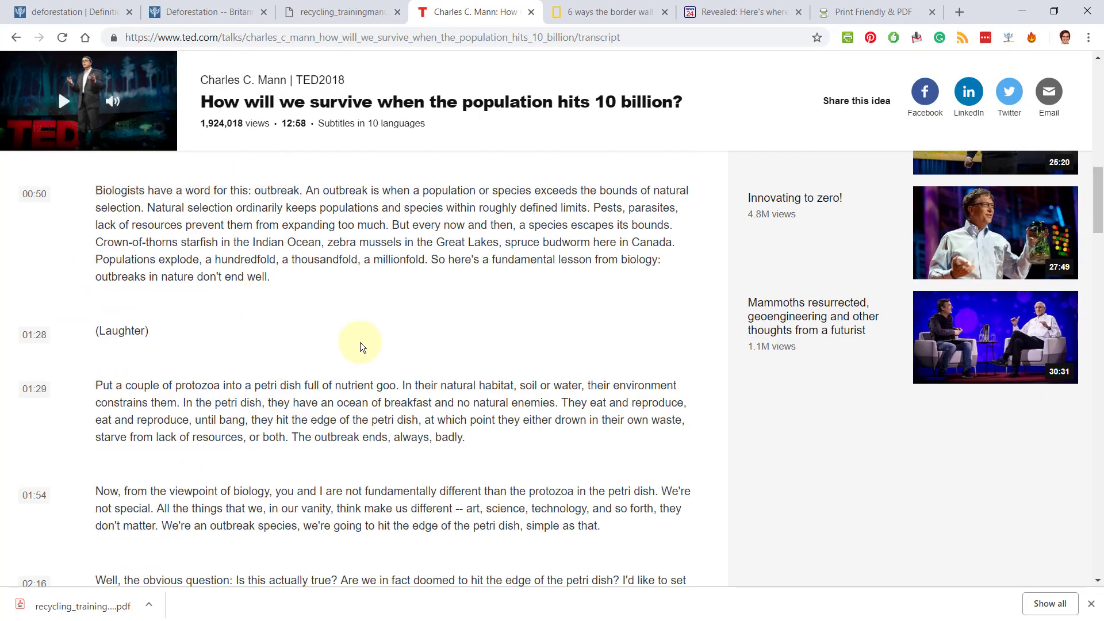
pyautogui.scroll(-9, 394, 349)
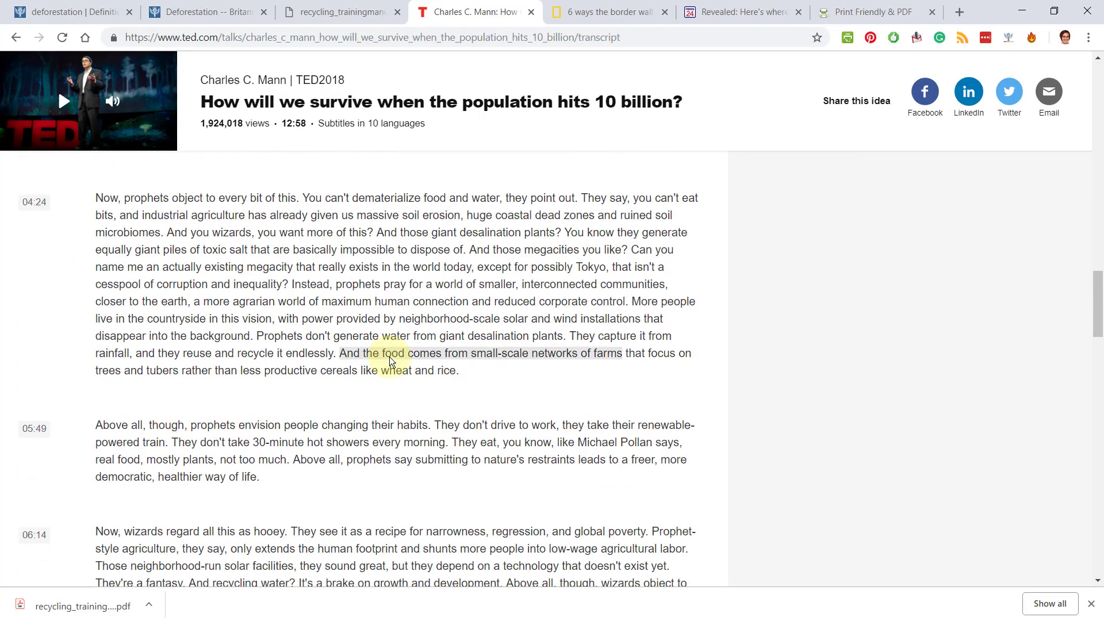
pyautogui.scroll(-3, 399, 357)
pyautogui.scroll(-9, 512, 387)
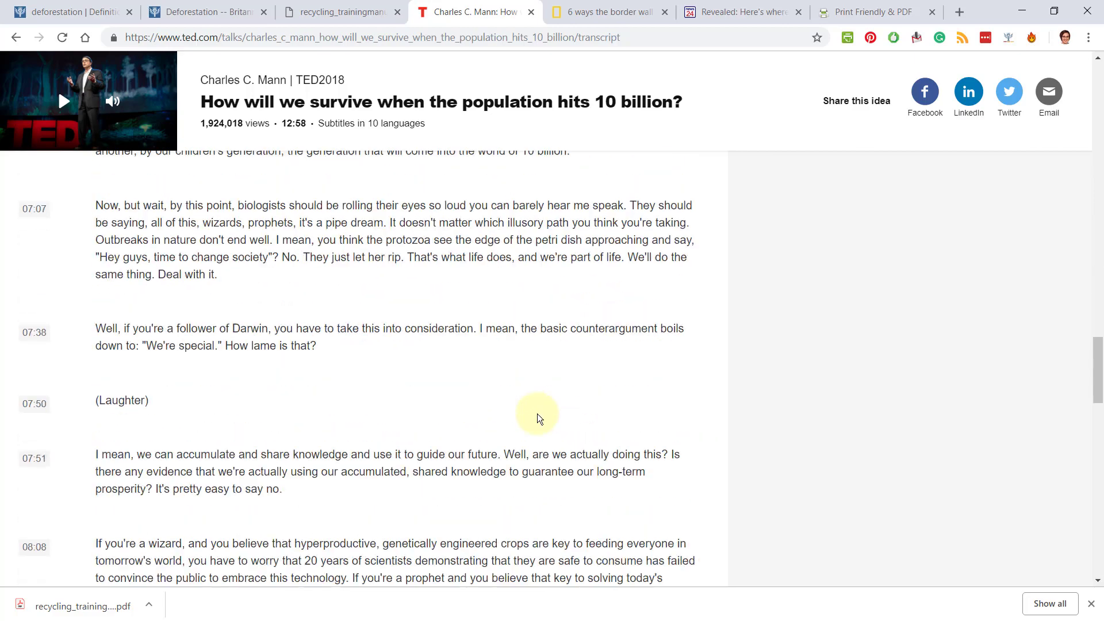
pyautogui.scroll(18, 530, 419)
pyautogui.scroll(15, 538, 414)
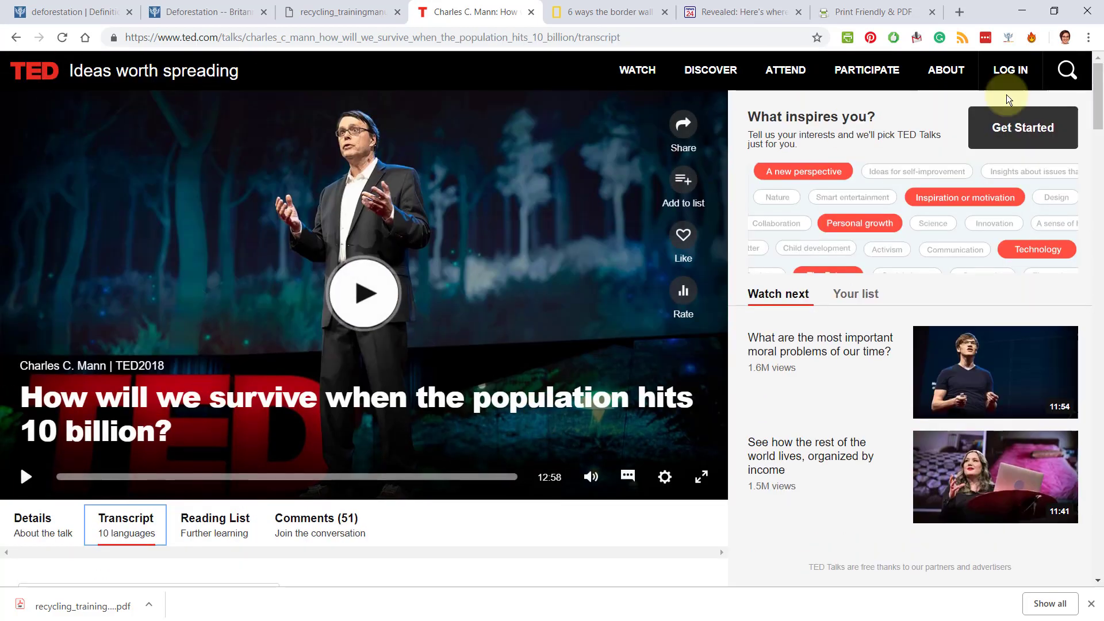
# Step: Check the TED transcript's pages in the browser's print preview and close it without printing
pyautogui.click(1085, 39)
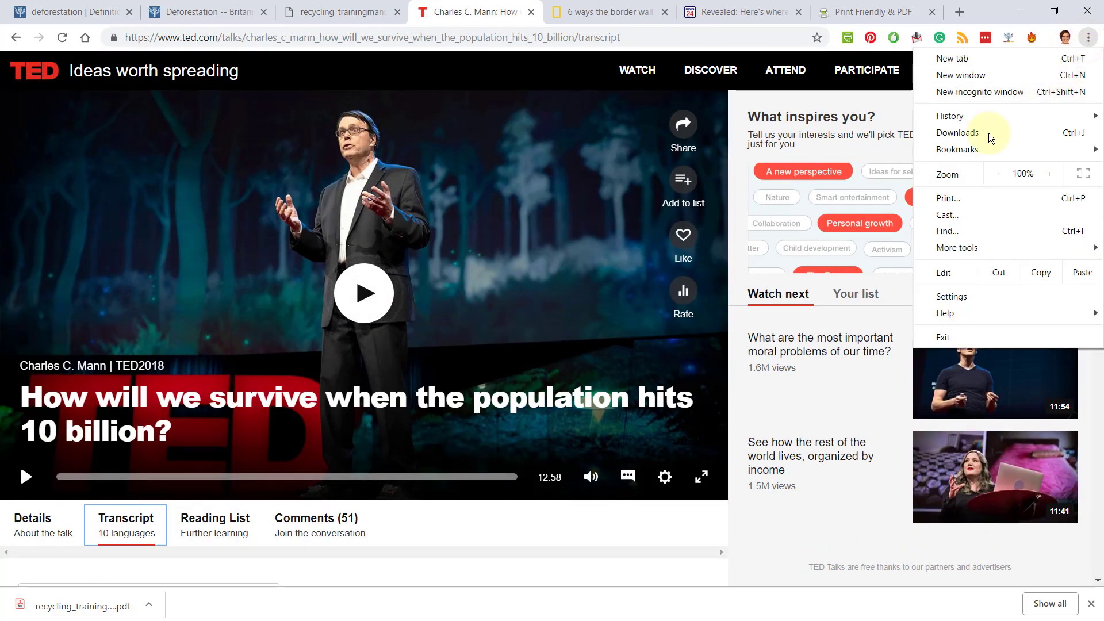
pyautogui.click(947, 201)
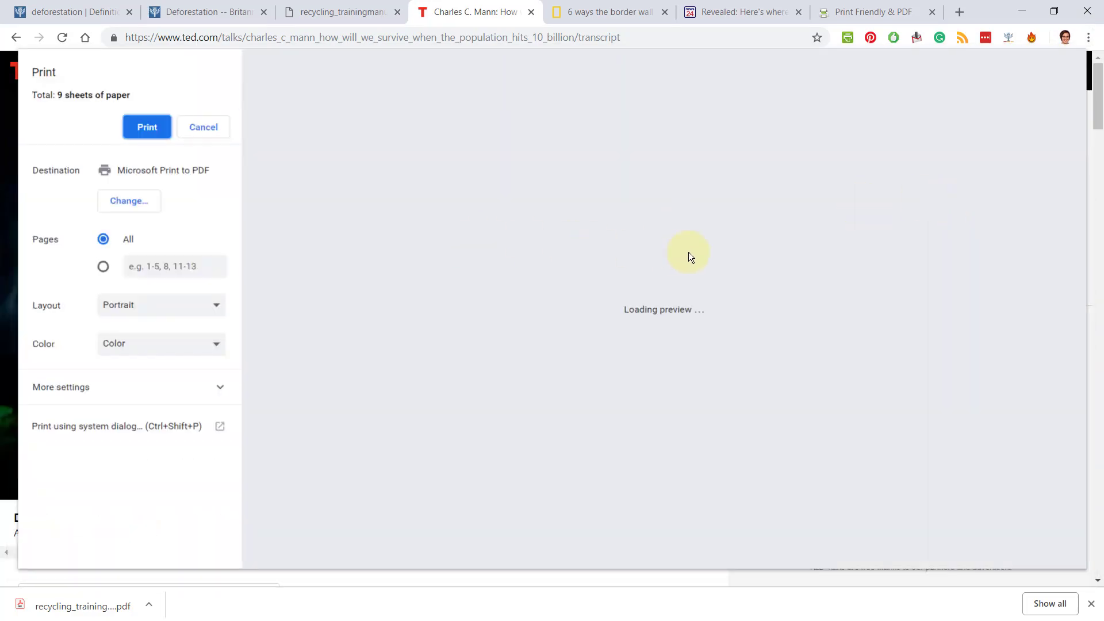
pyautogui.scroll(-10, 688, 257)
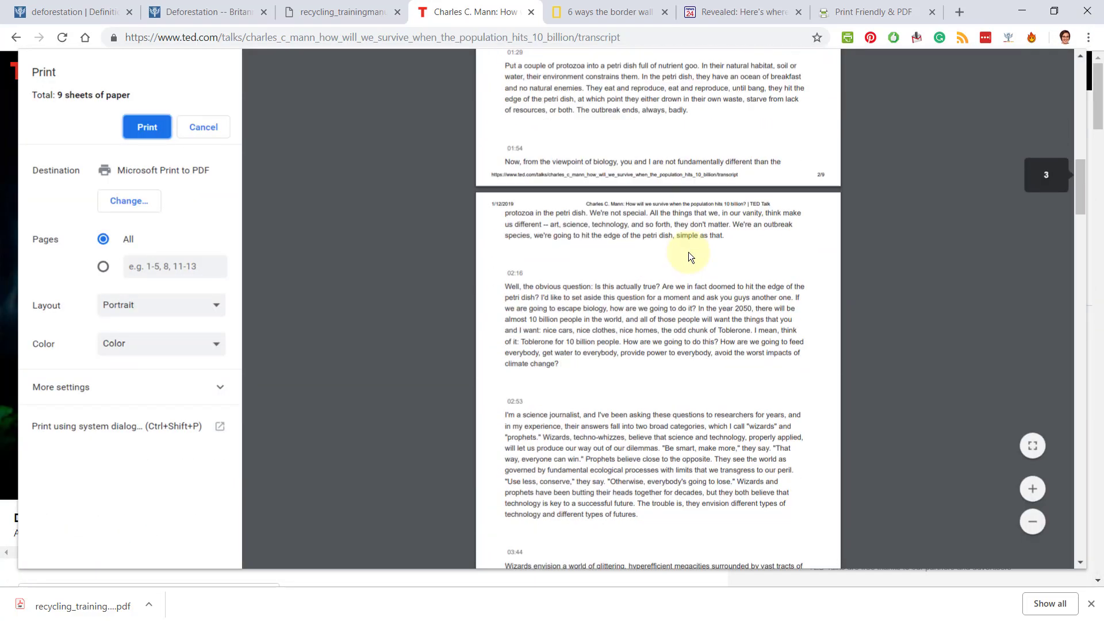
pyautogui.scroll(-20, 690, 256)
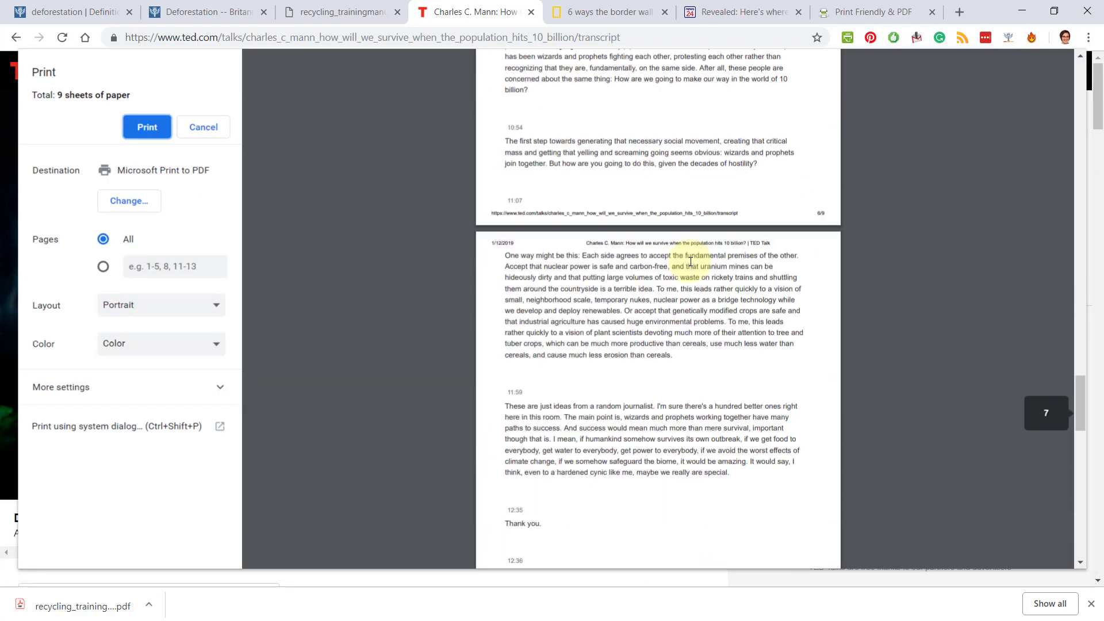
pyautogui.scroll(-8, 691, 262)
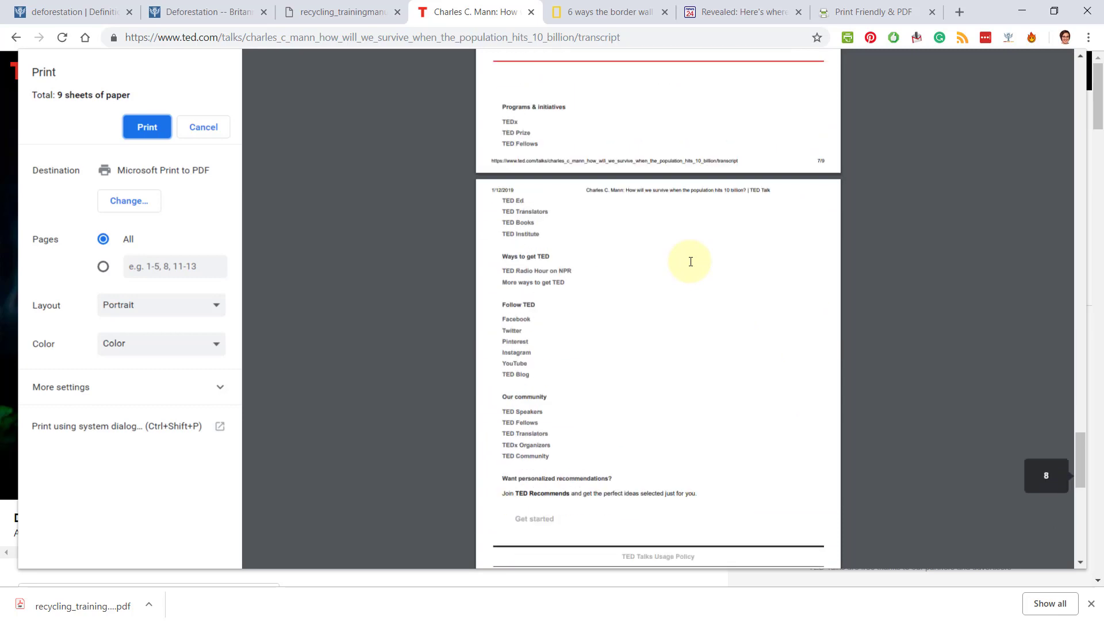
pyautogui.click(204, 128)
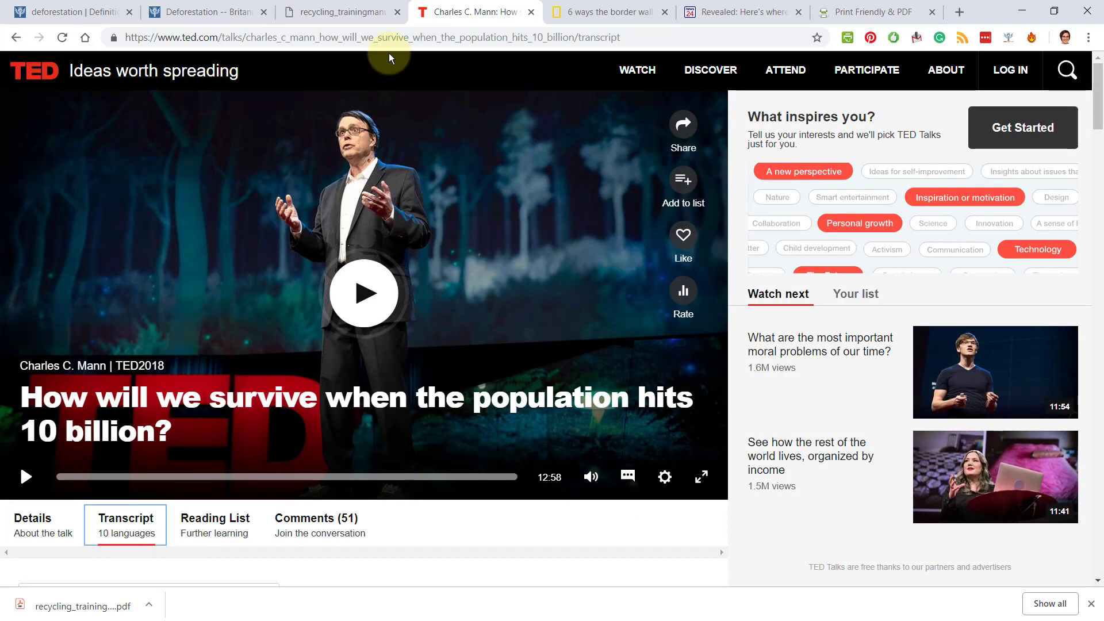
# Step: Copy the TED transcript's web address into the PrintFriendly site and generate a preview of the page
pyautogui.click(665, 30)
pyautogui.rightClick(566, 39)
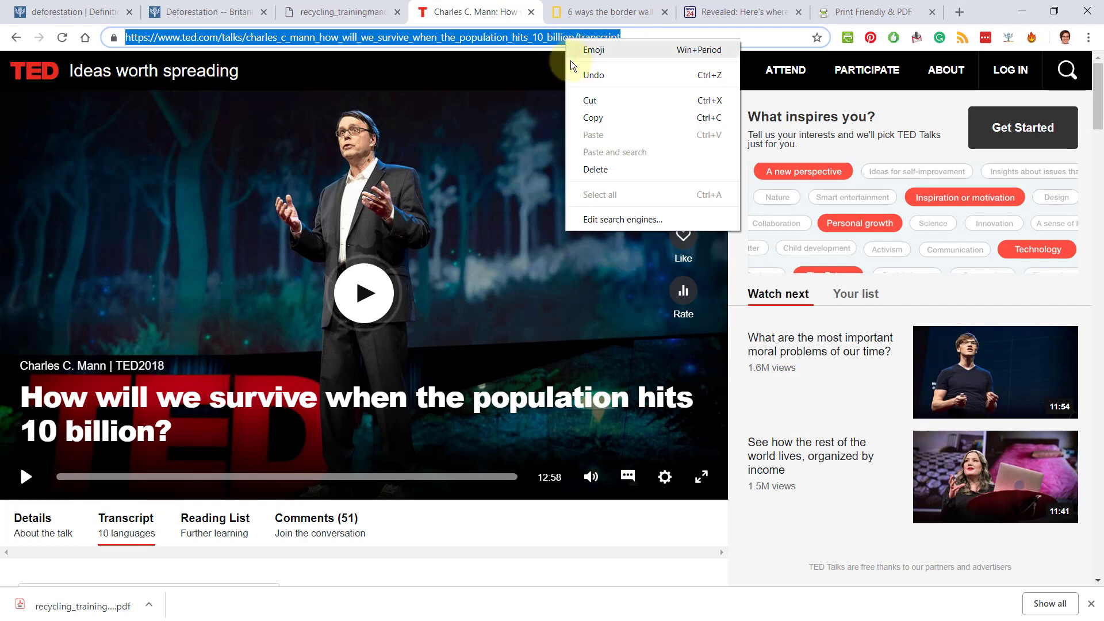
pyautogui.click(589, 117)
pyautogui.click(870, 11)
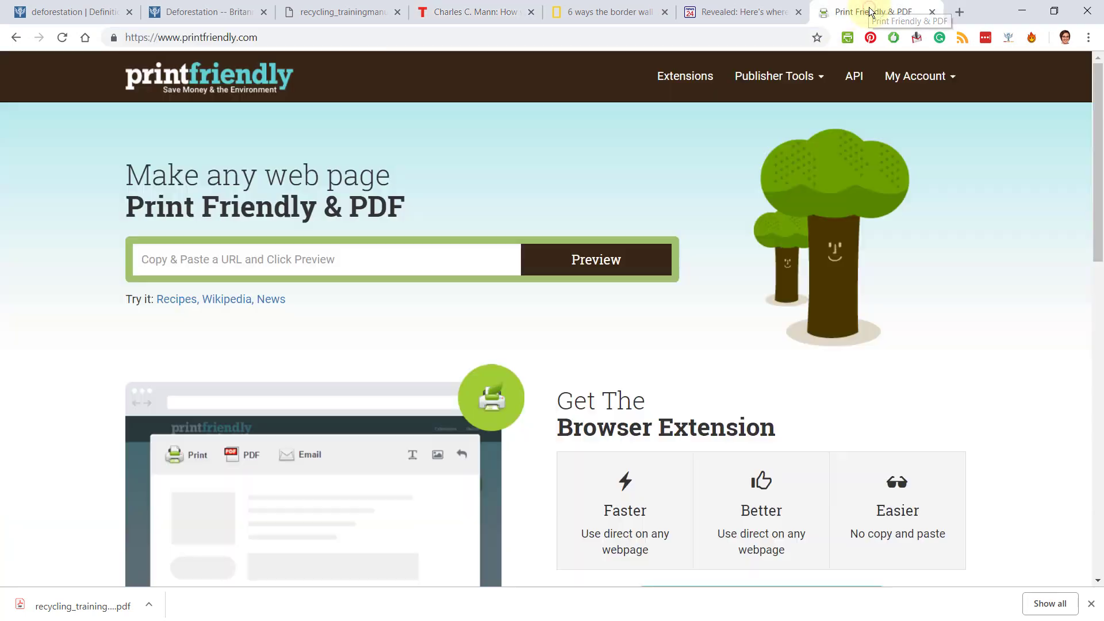
pyautogui.rightClick(249, 268)
pyautogui.click(304, 378)
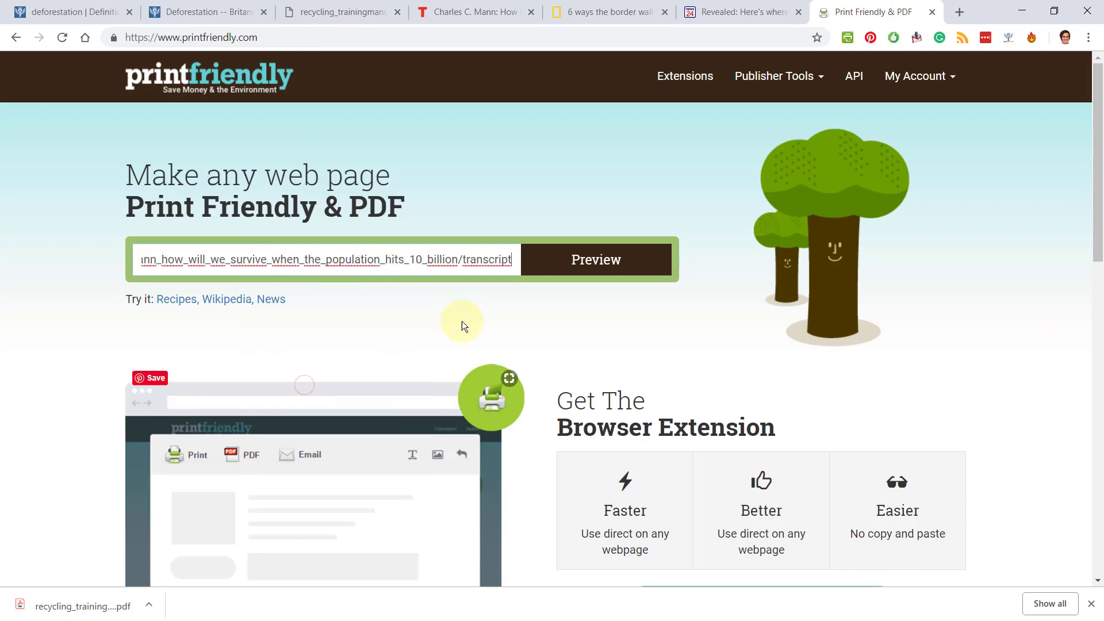
pyautogui.click(627, 259)
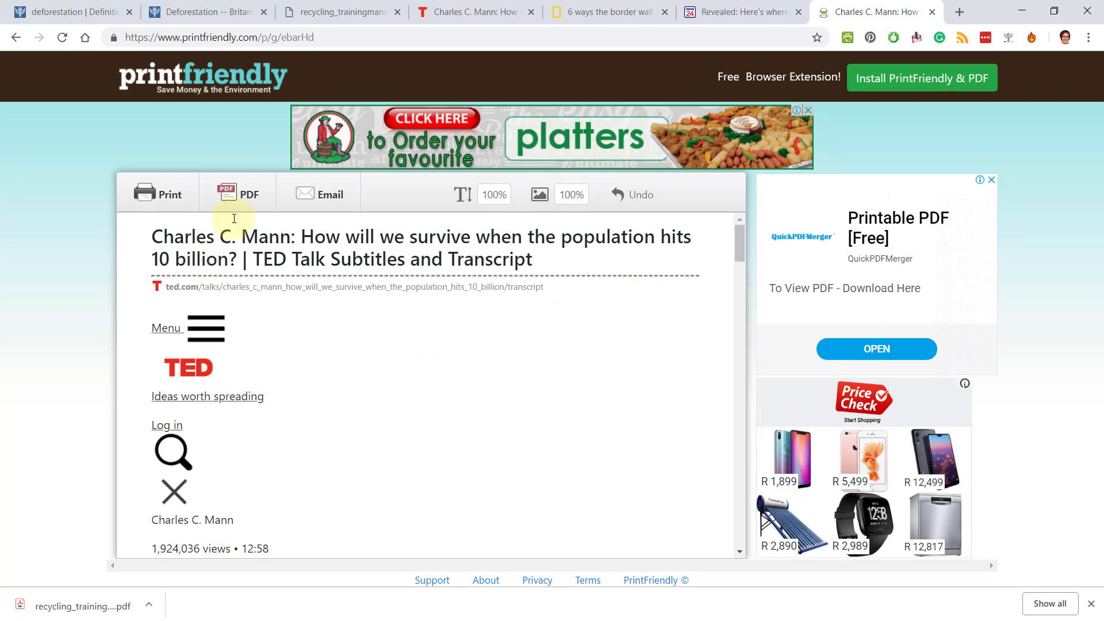
# Step: Remove the menu, TED logo, tagline, login link, search and close icons, and view-count line from the PrintFriendly preview, then check the remaining transcript
pyautogui.scroll(-3, 350, 334)
pyautogui.scroll(3, 341, 329)
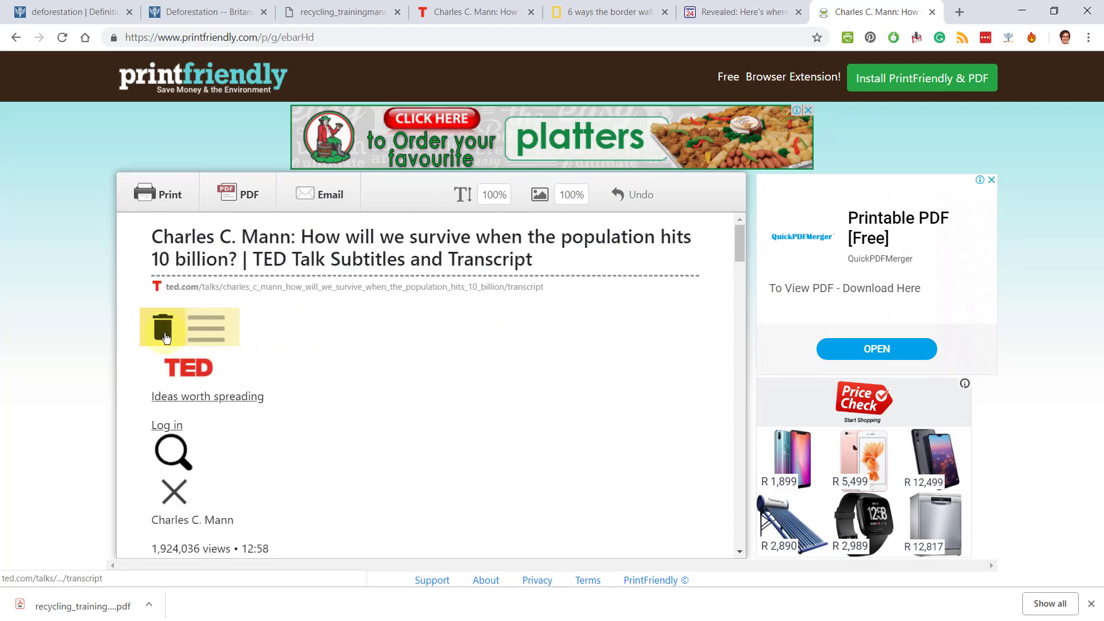
pyautogui.click(213, 332)
pyautogui.click(191, 336)
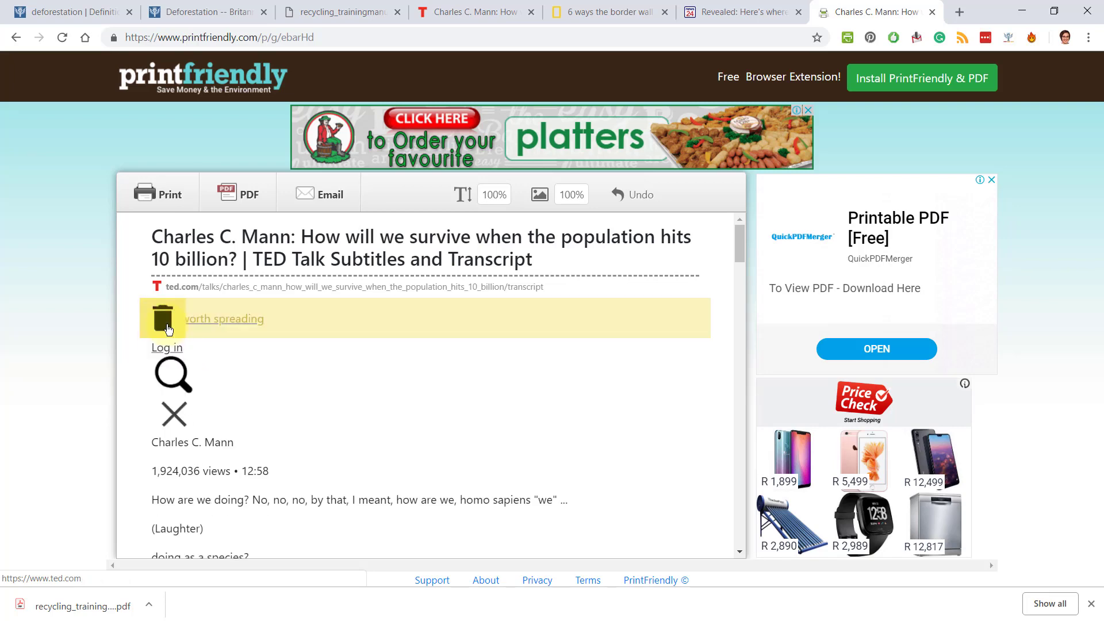
pyautogui.click(162, 317)
pyautogui.click(167, 320)
pyautogui.click(169, 340)
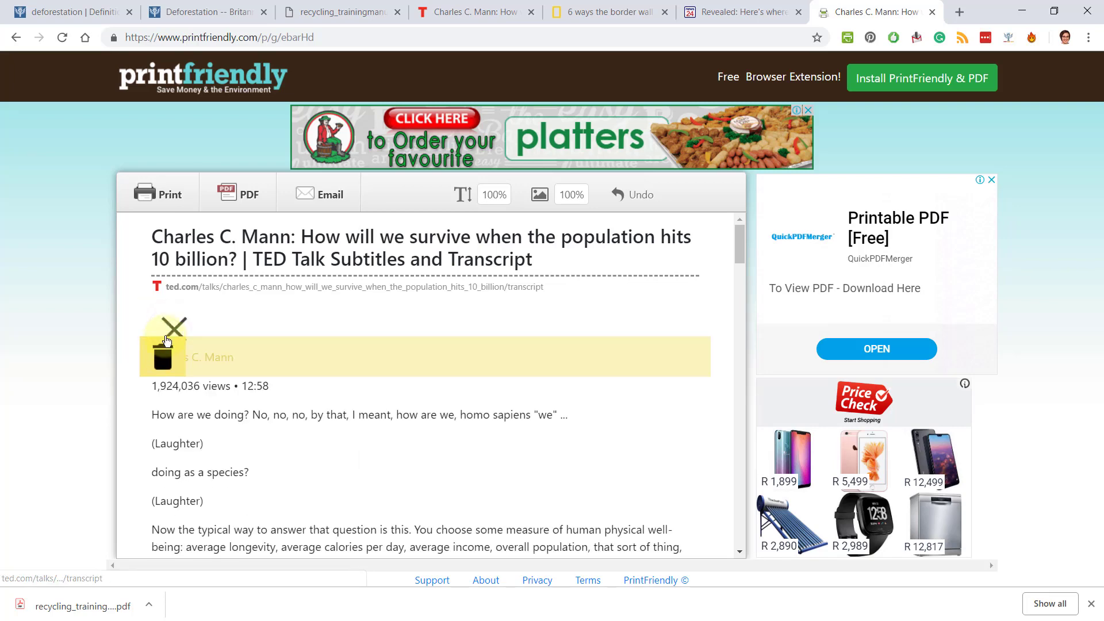
pyautogui.click(169, 332)
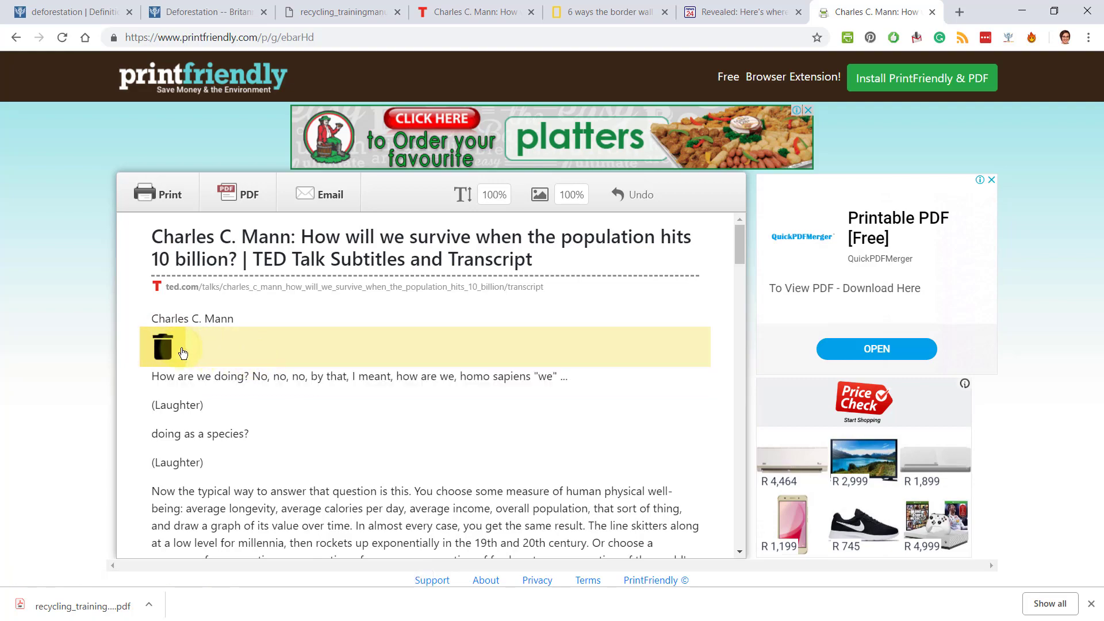
pyautogui.click(178, 349)
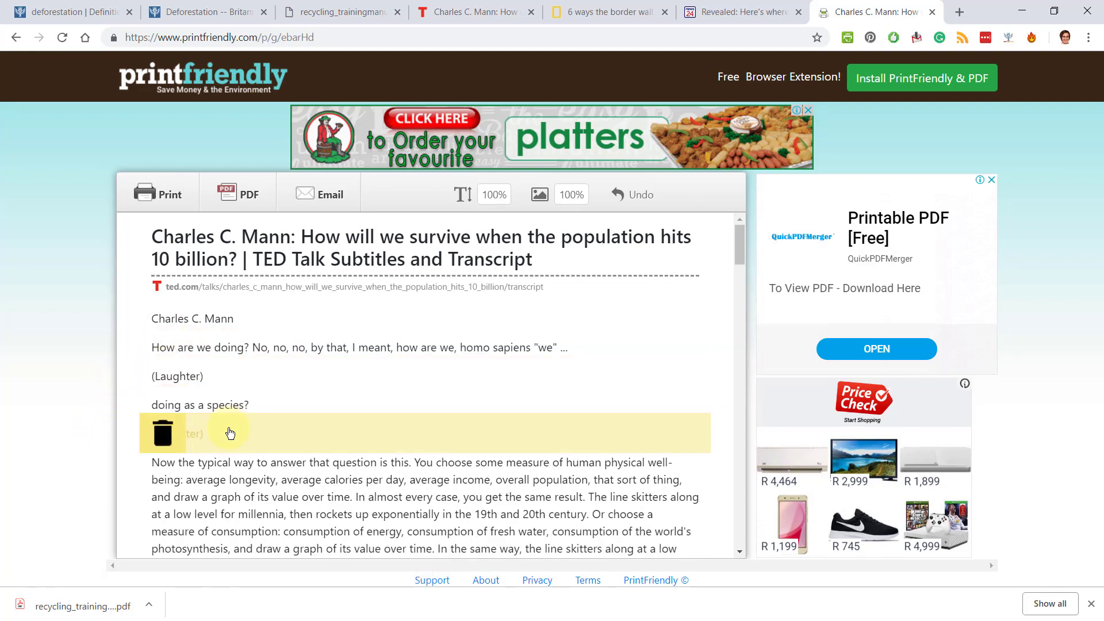
pyautogui.scroll(-15, 230, 429)
pyautogui.scroll(-20, 229, 429)
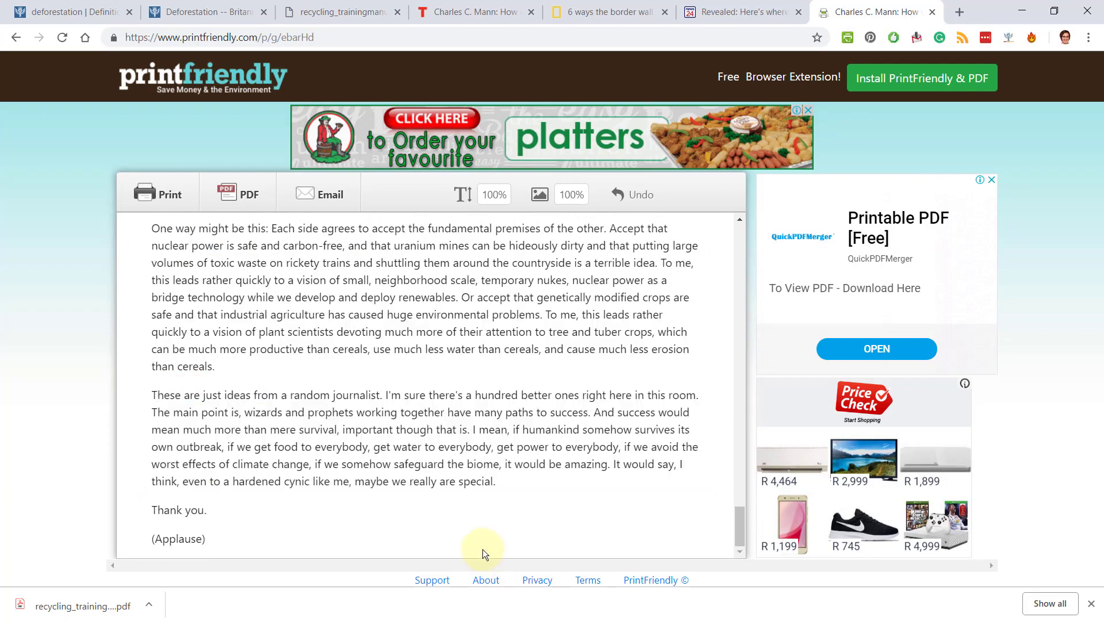
# Step: Download the cleaned TED transcript as a PDF, save it in the Sources folder under the suggested name, and dismiss the download prompt
pyautogui.scroll(20, 480, 540)
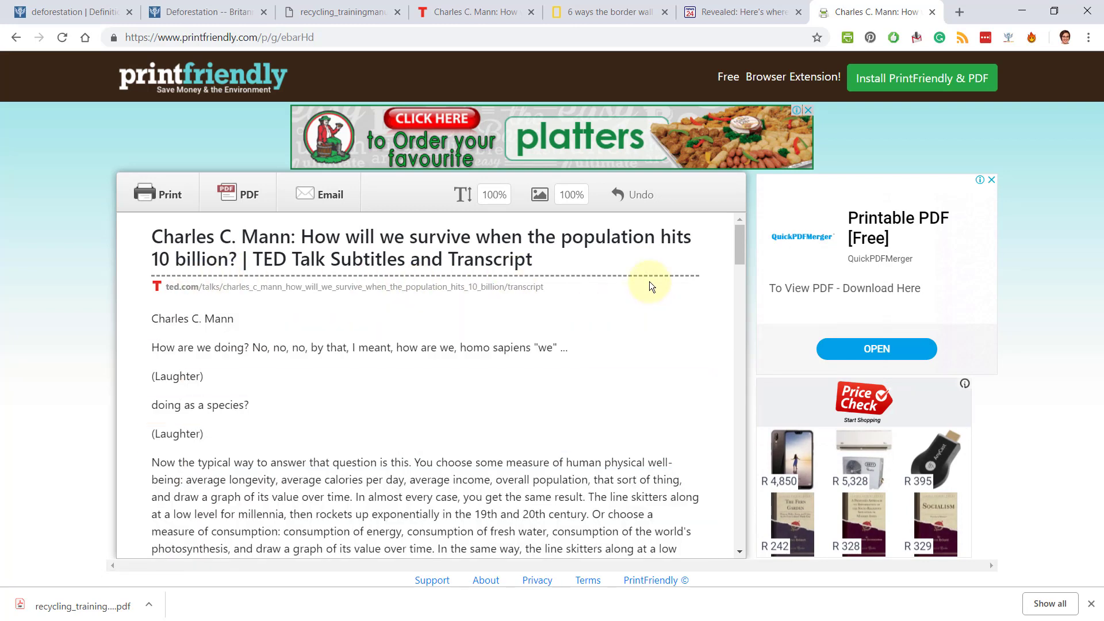
pyautogui.click(244, 200)
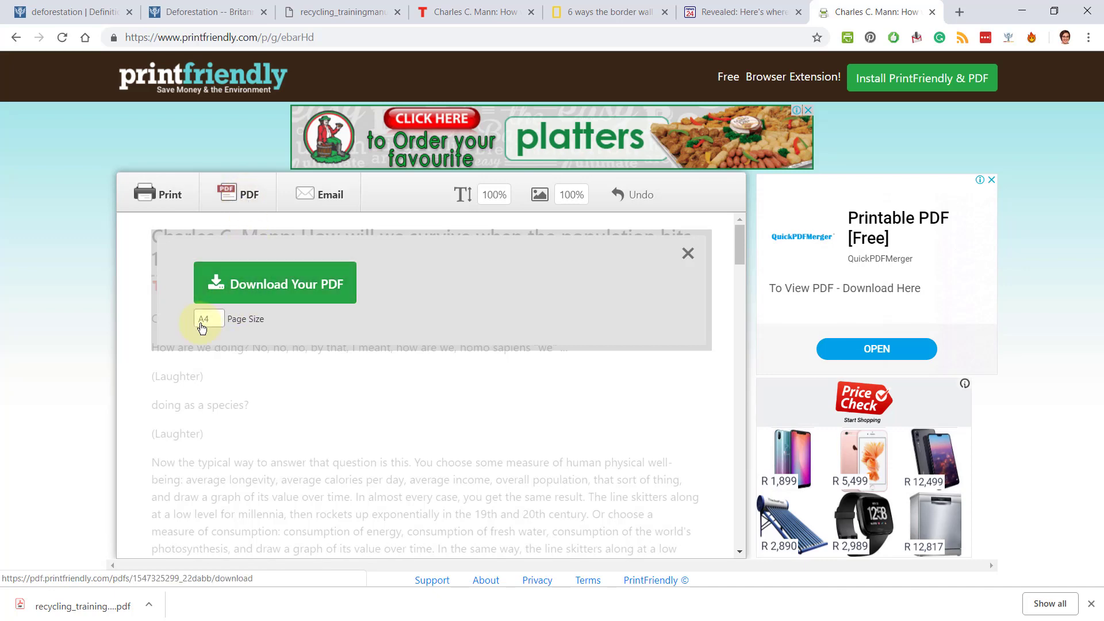
pyautogui.click(220, 288)
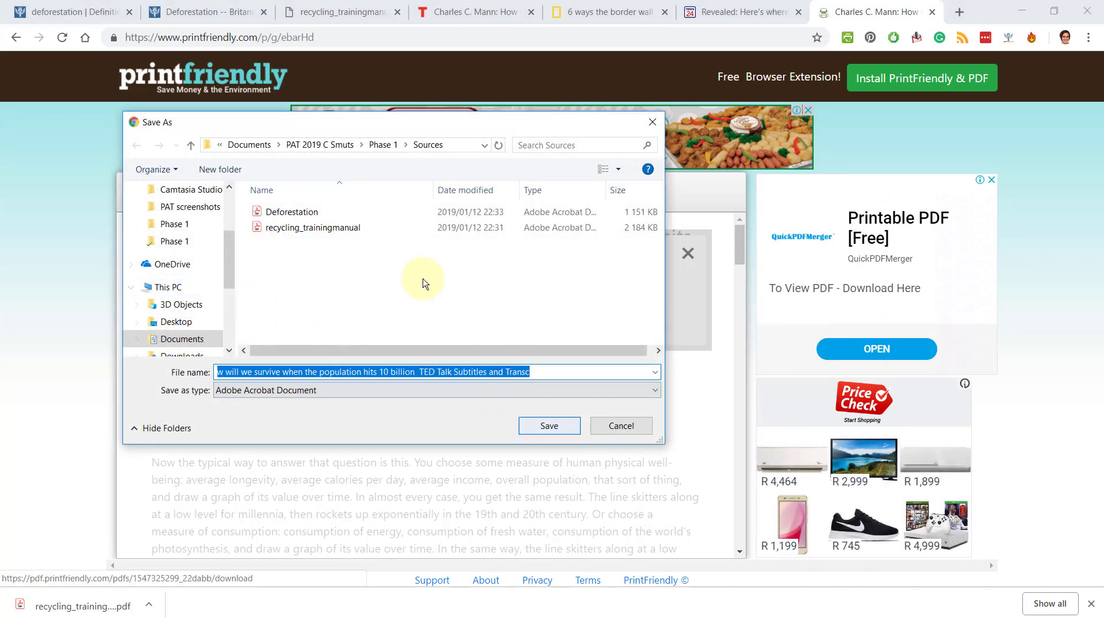
pyautogui.click(555, 428)
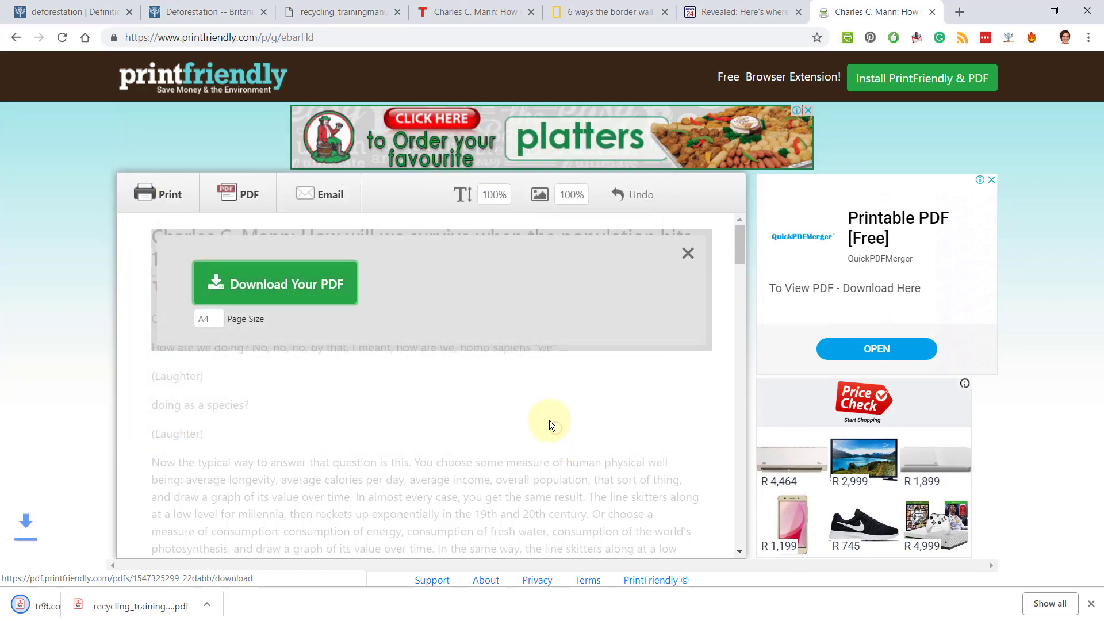
pyautogui.click(692, 257)
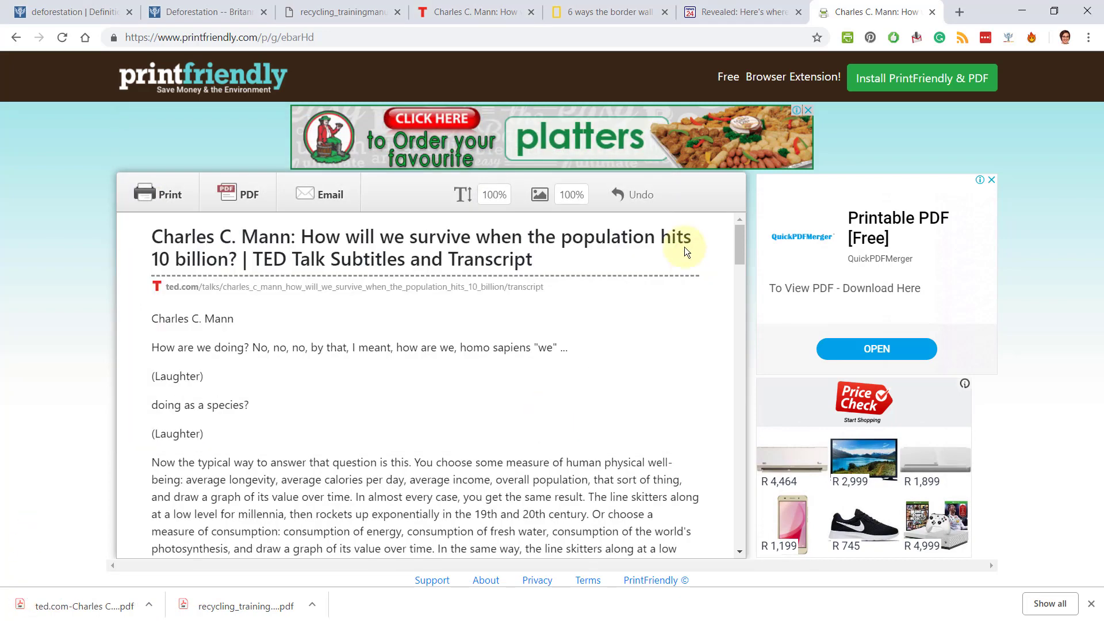
# Step: Compare the original TED talk page with the cleaned transcript in the PrintFriendly preview
pyautogui.click(480, 5)
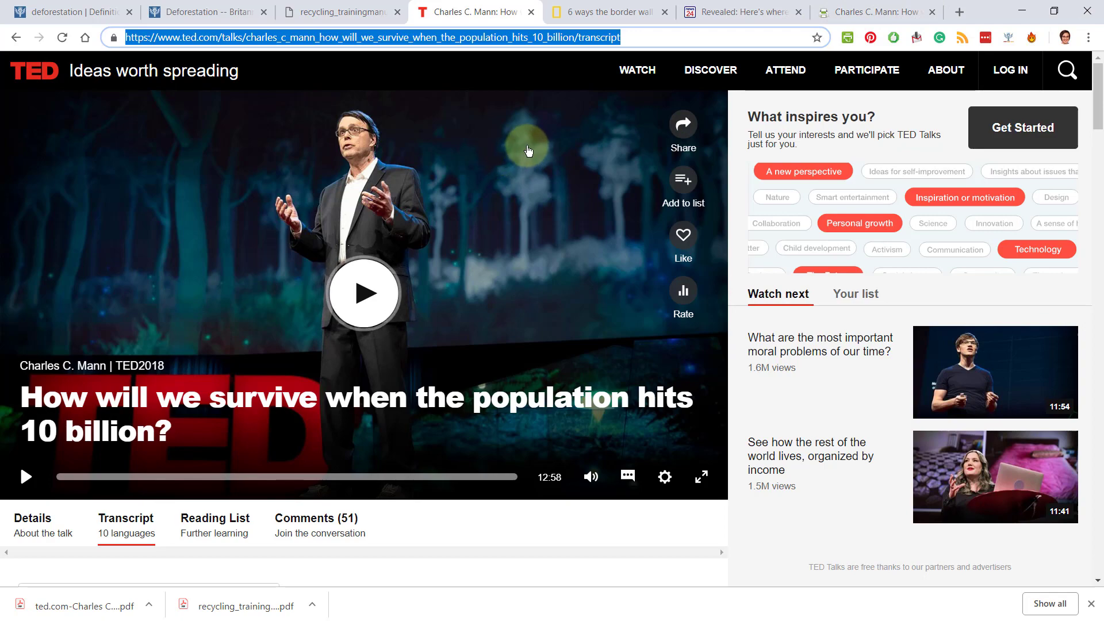
pyautogui.click(866, 4)
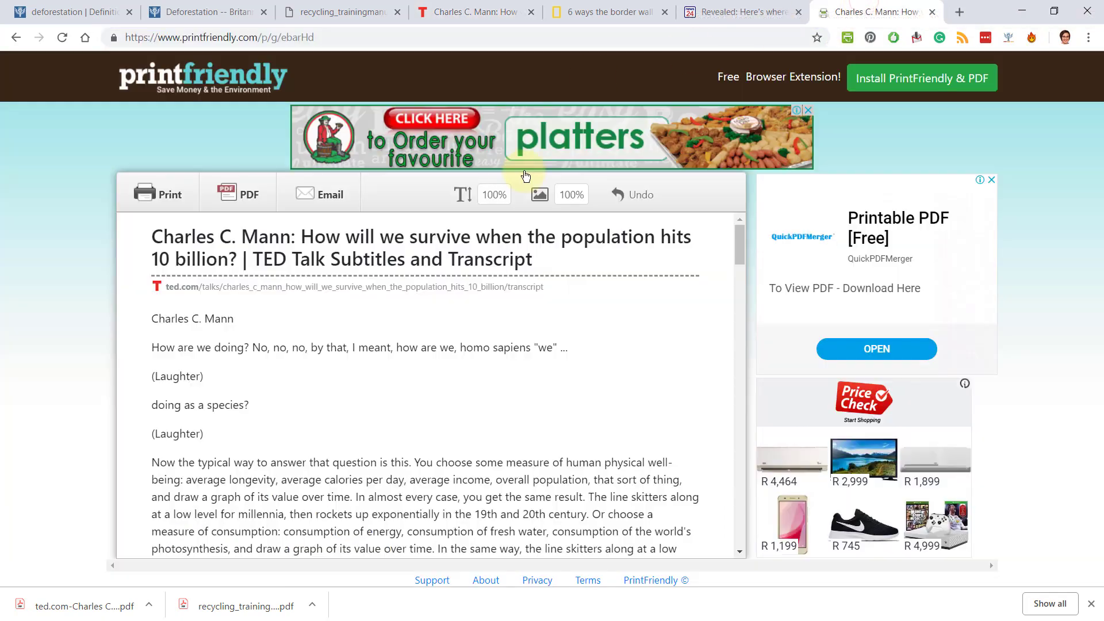
pyautogui.scroll(-3, 496, 440)
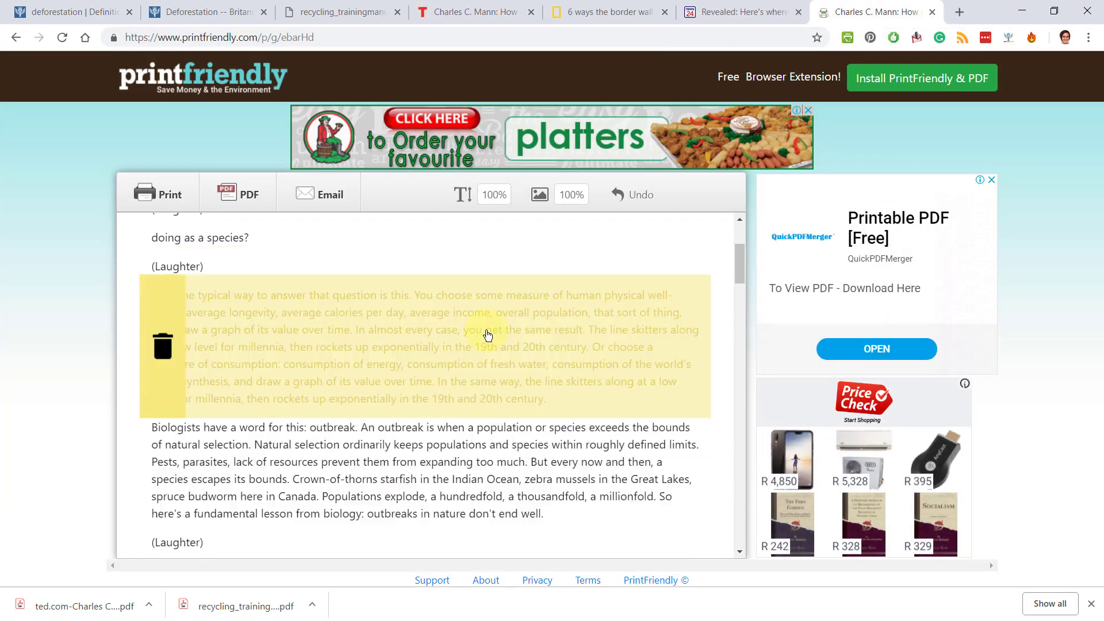
pyautogui.scroll(3, 615, 410)
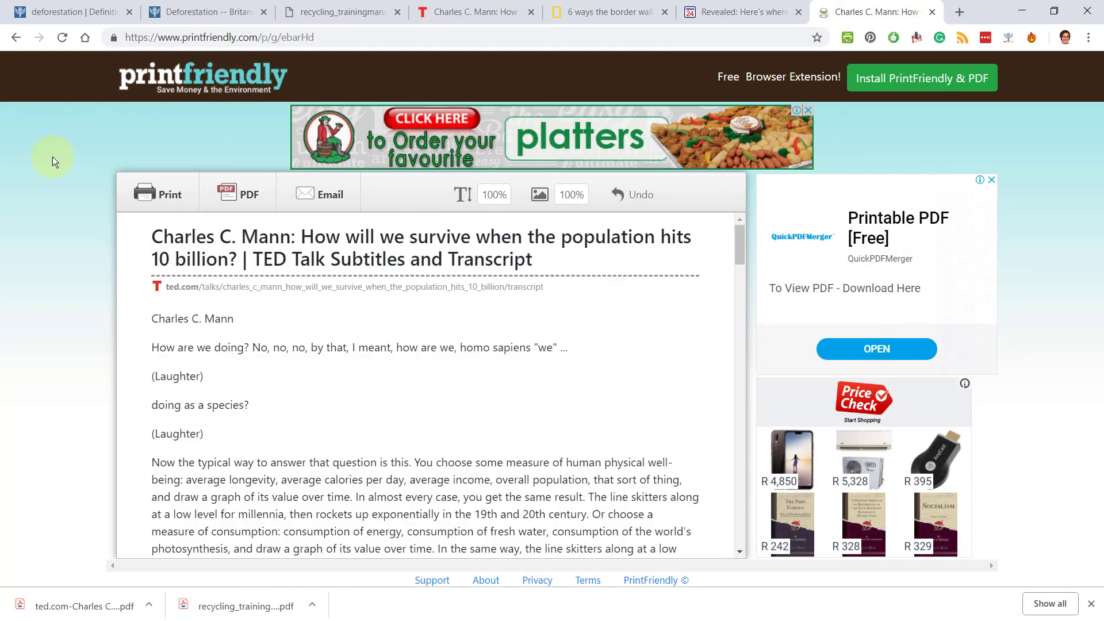
# Step: Return to the PrintFriendly home page and look at its Browser Extension section
pyautogui.click(15, 38)
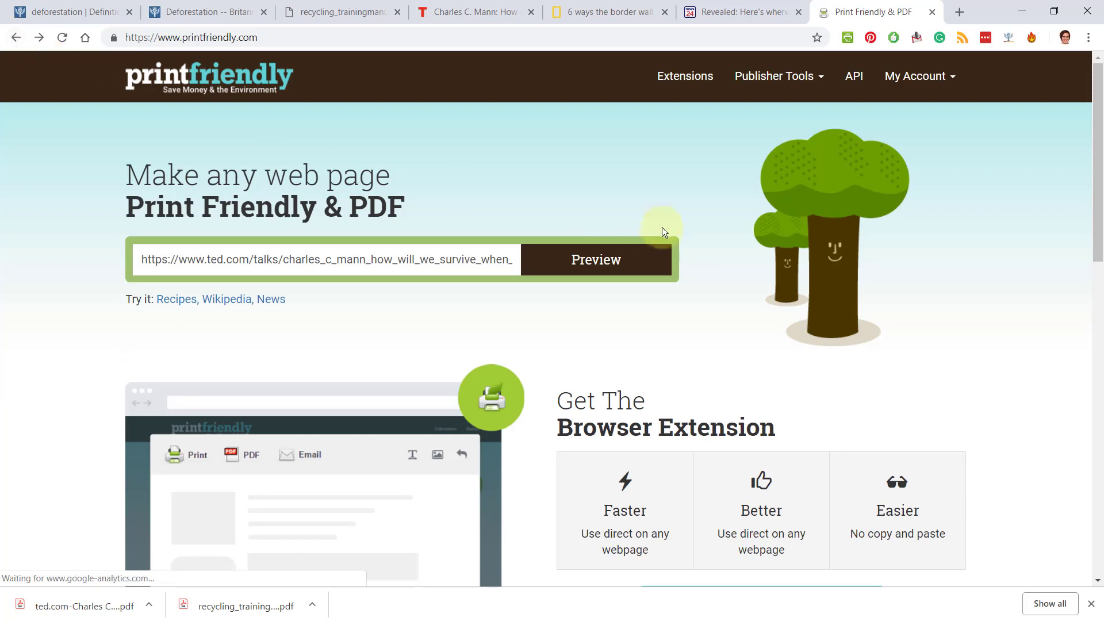
pyautogui.scroll(-3, 661, 231)
pyautogui.moveTo(554, 234); pyautogui.dragTo(776, 260)
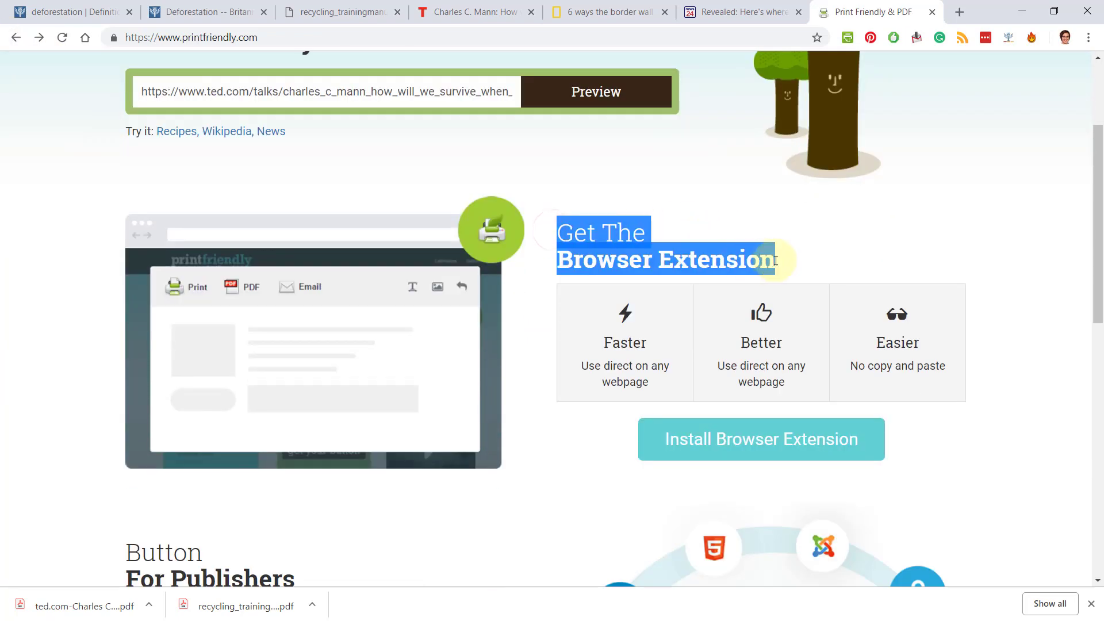
pyautogui.click(788, 264)
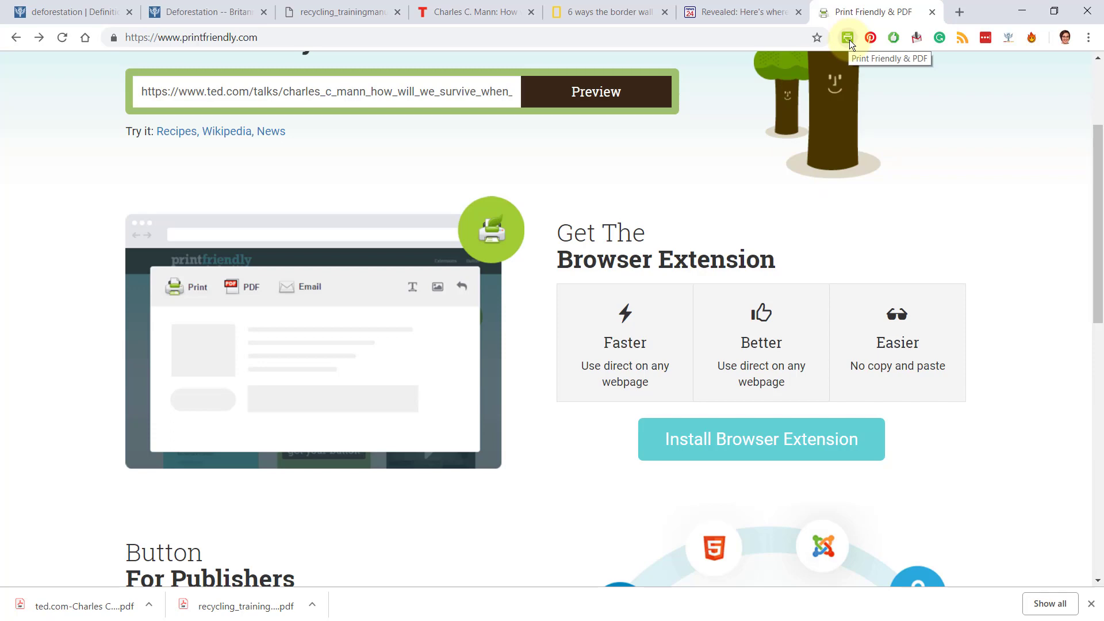
# Step: Try to preview the National Geographic border wall article with the PrintFriendly browser extension and close the preview
pyautogui.click(610, 4)
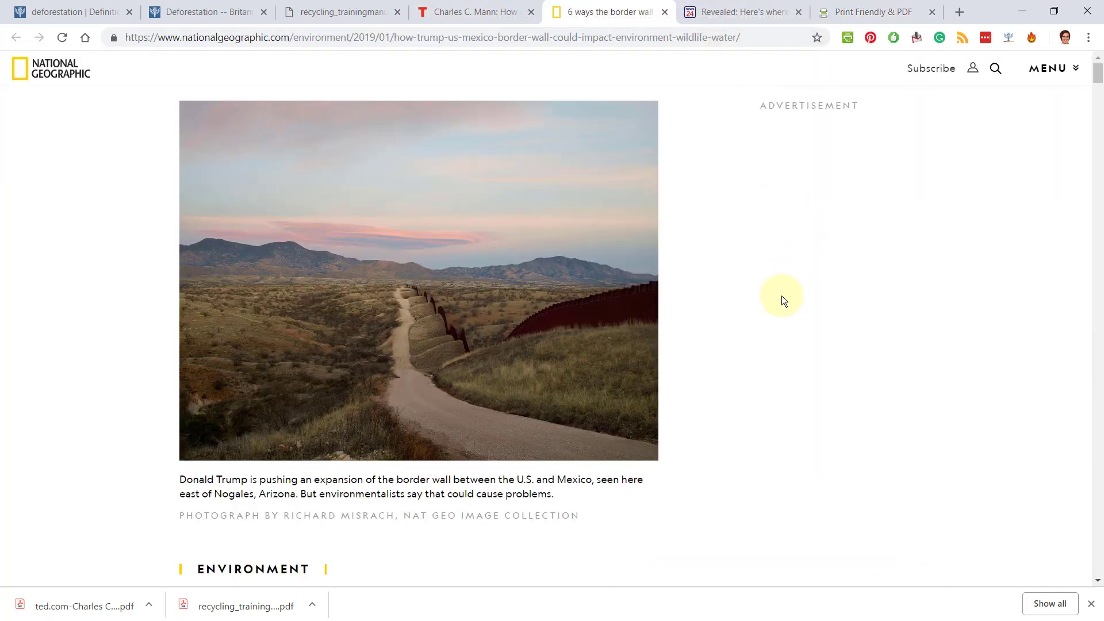
pyautogui.scroll(-6, 781, 296)
pyautogui.scroll(3, 792, 282)
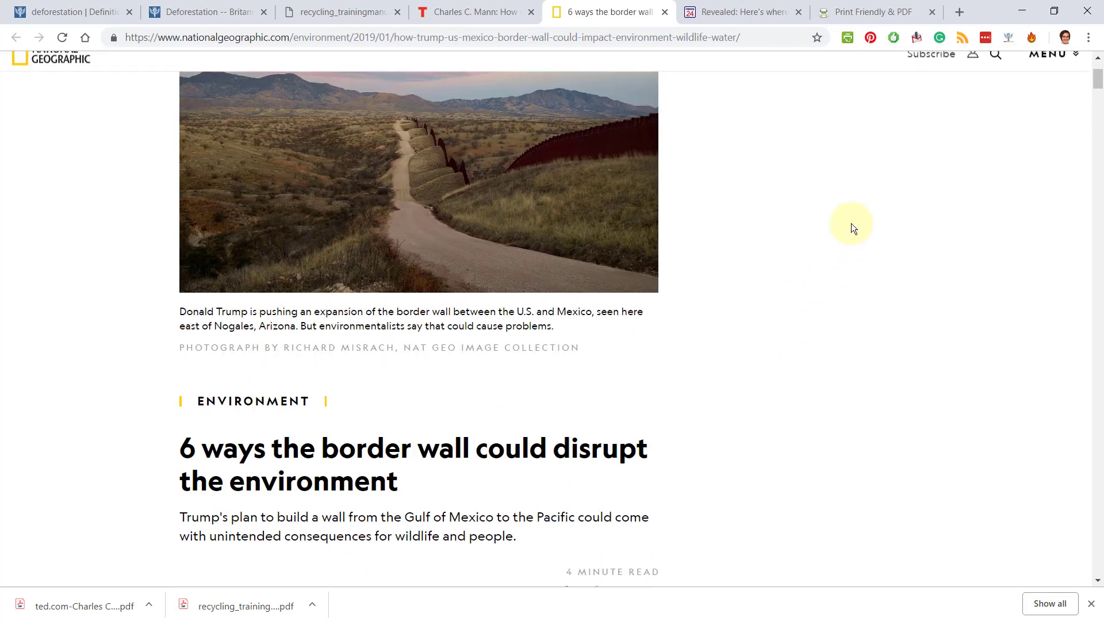
pyautogui.click(849, 41)
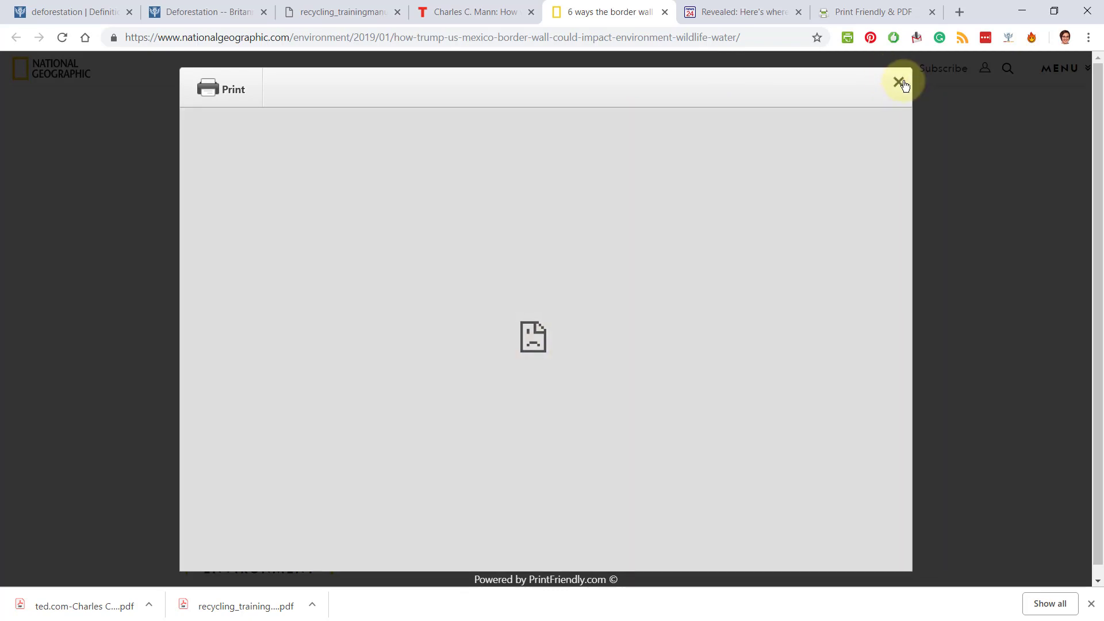
pyautogui.click(901, 81)
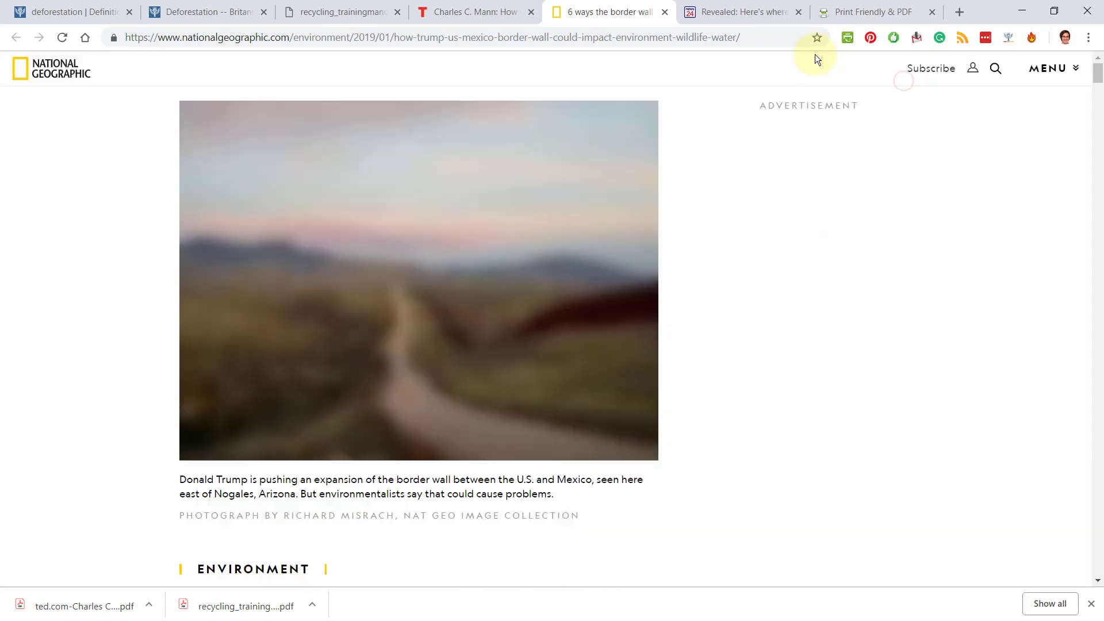
# Step: Open the News24 air pollution article in the PrintFriendly extension and check its preview for unwanted content after the article text
pyautogui.click(738, 5)
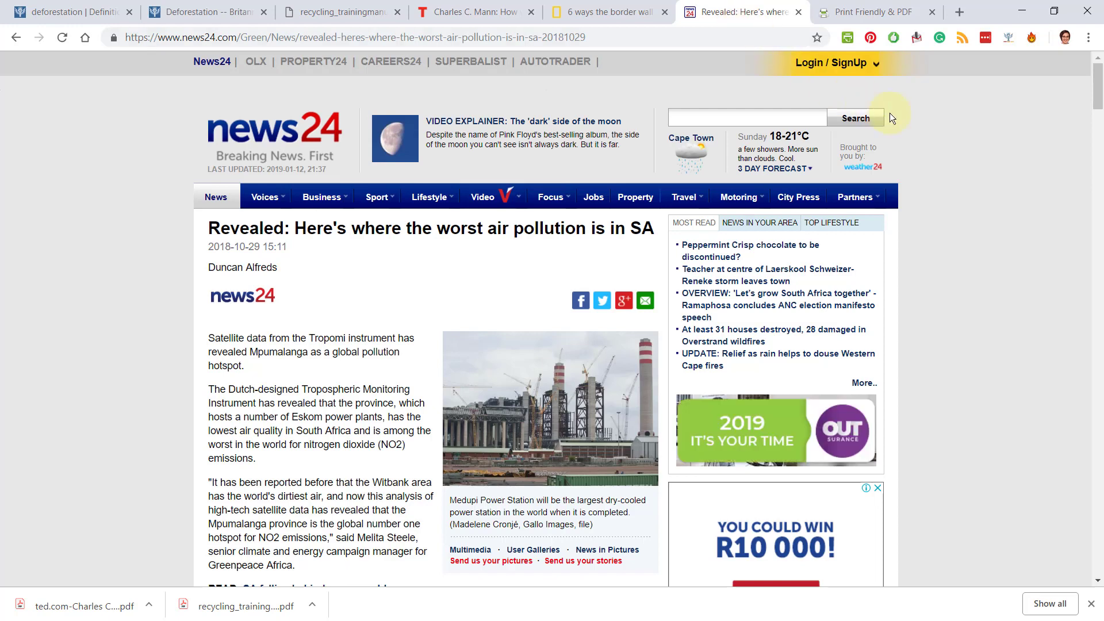
pyautogui.click(842, 35)
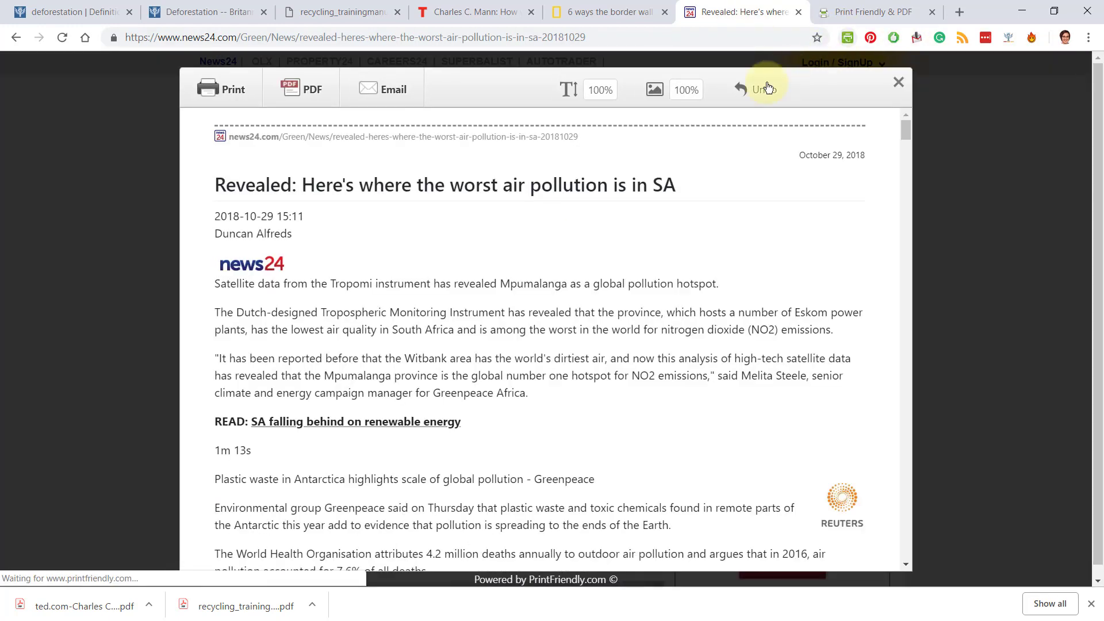
pyautogui.moveTo(232, 210)
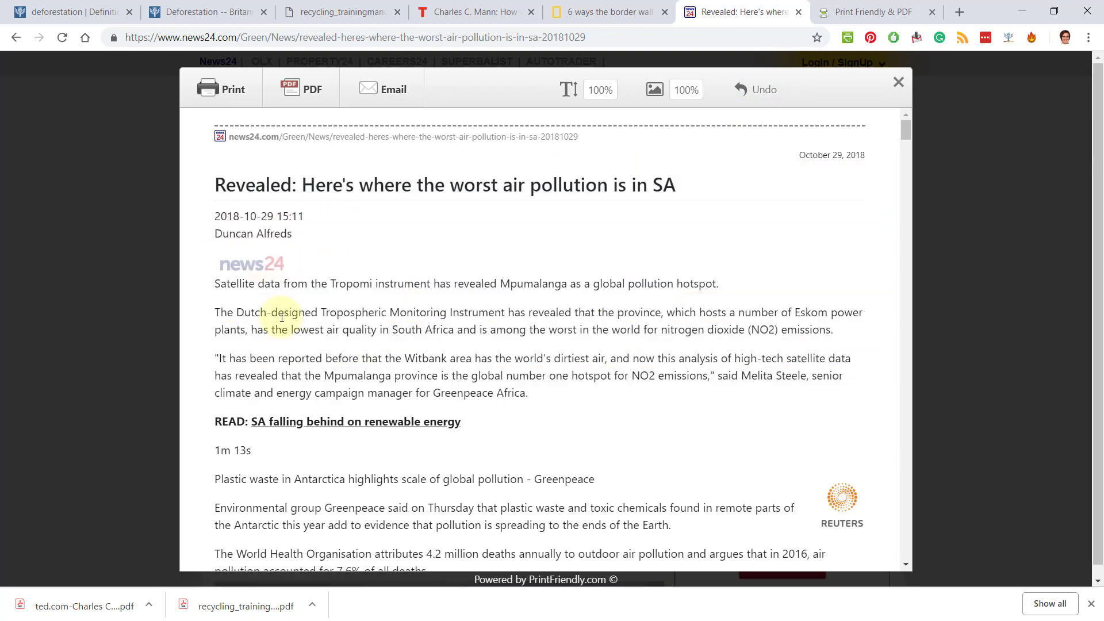
pyautogui.scroll(-15, 295, 374)
pyautogui.scroll(-15, 295, 378)
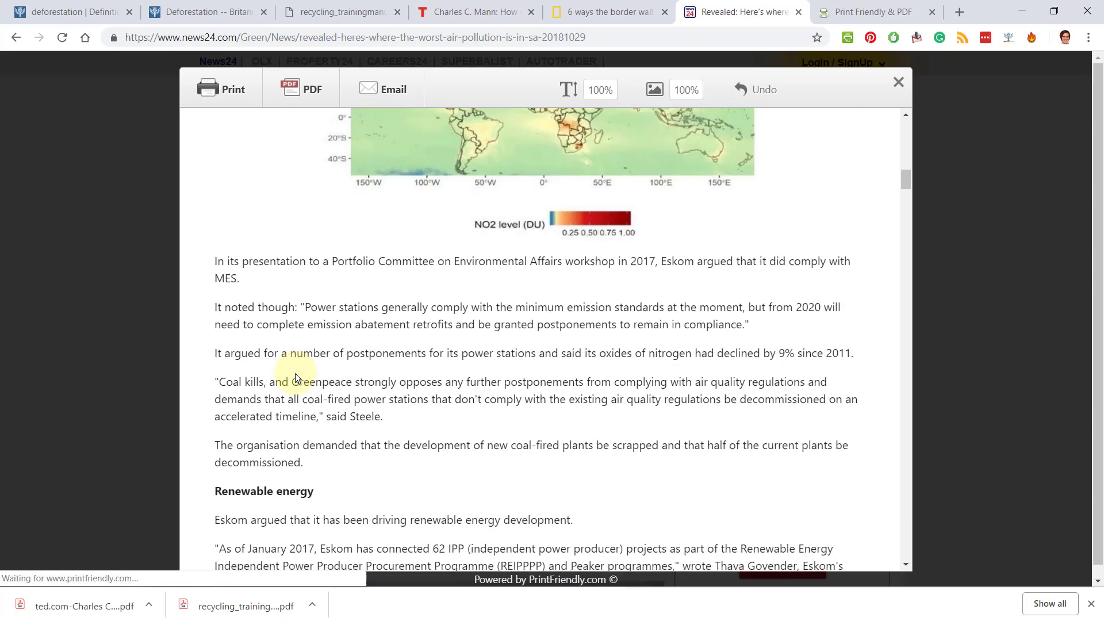
pyautogui.scroll(5, 295, 378)
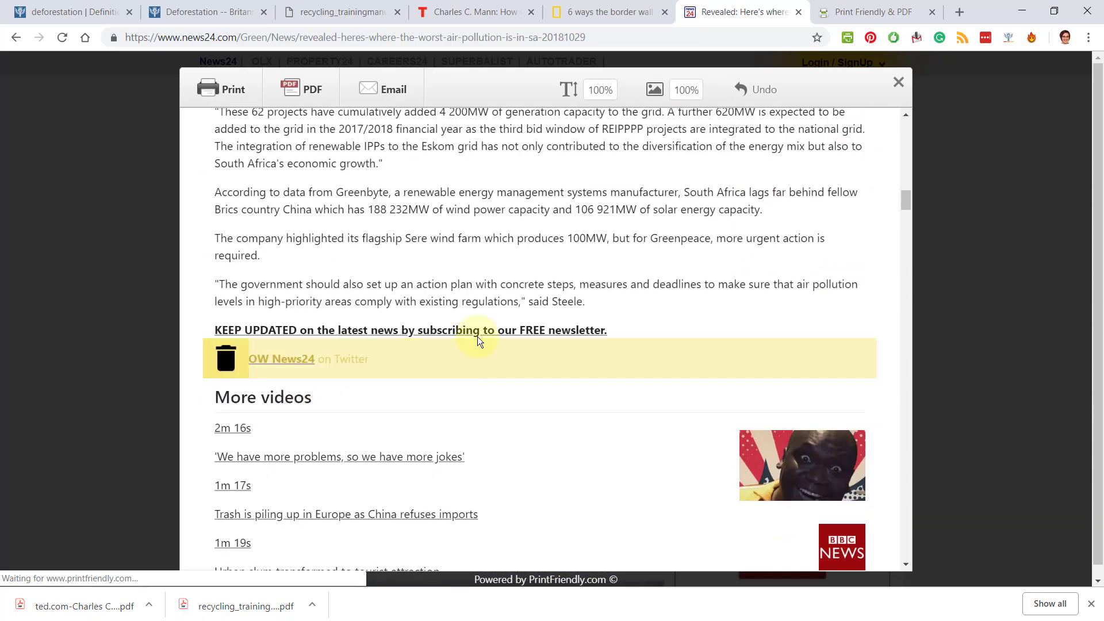
# Step: Remove the "More videos" heading and the run of video durations and titles beneath it from the News24 preview
pyautogui.click(449, 408)
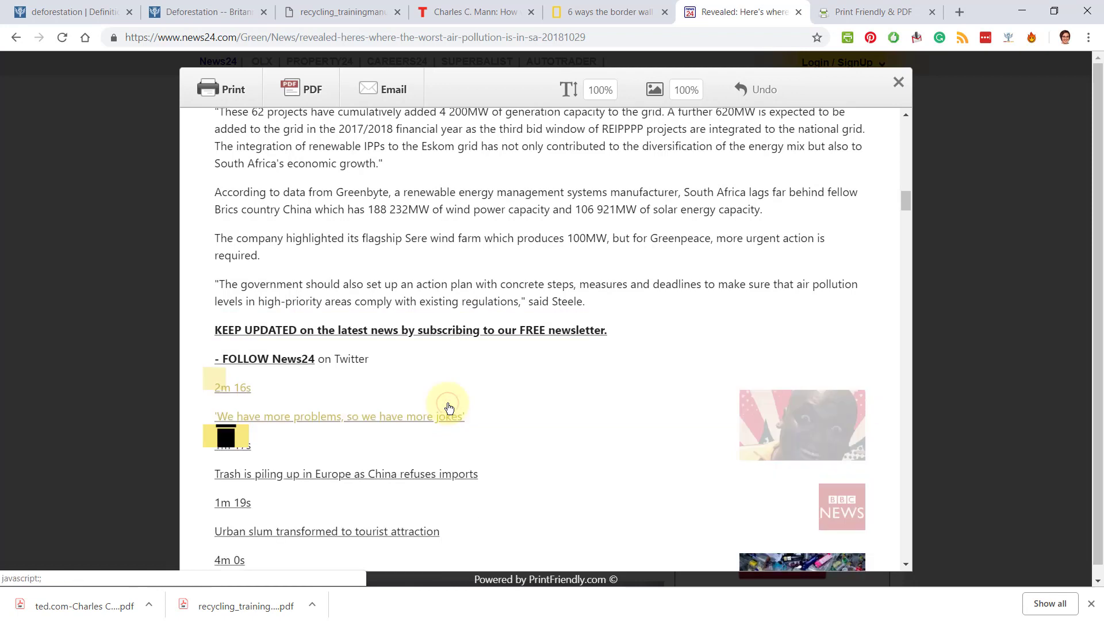
pyautogui.click(227, 443)
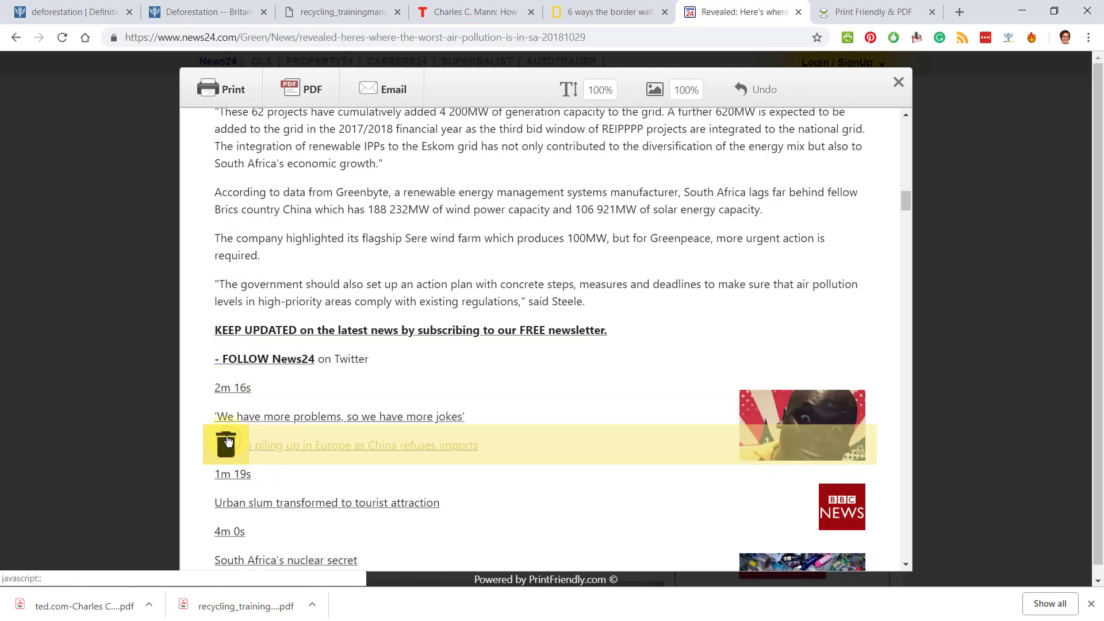
pyautogui.click(228, 441)
pyautogui.click(227, 442)
pyautogui.click(225, 414)
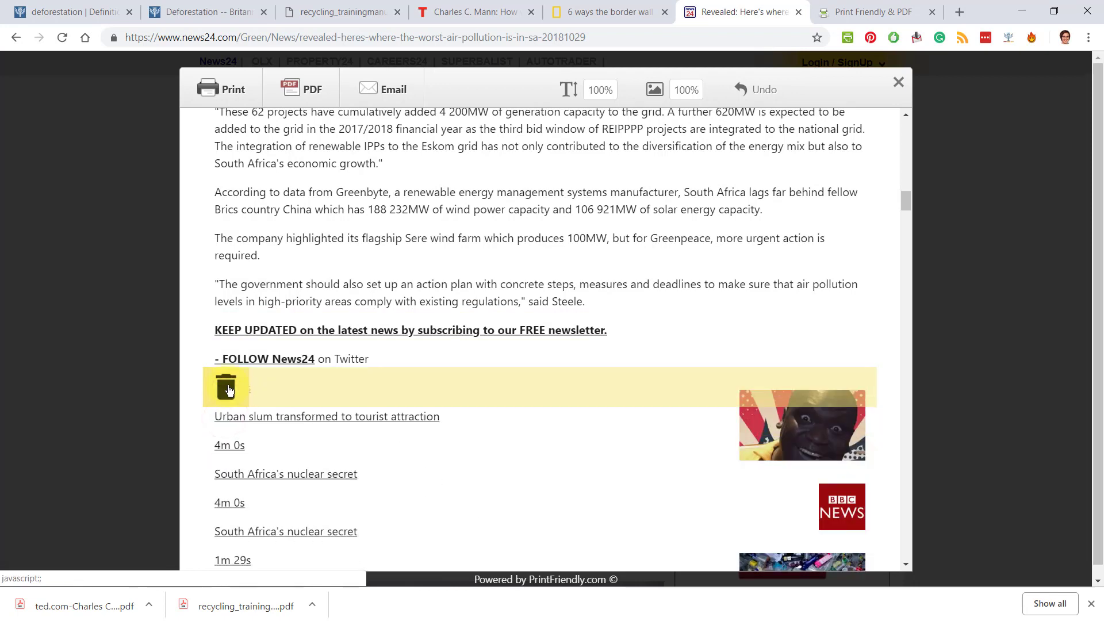
pyautogui.click(225, 387)
pyautogui.click(225, 407)
pyautogui.click(226, 391)
pyautogui.click(229, 389)
pyautogui.click(229, 389)
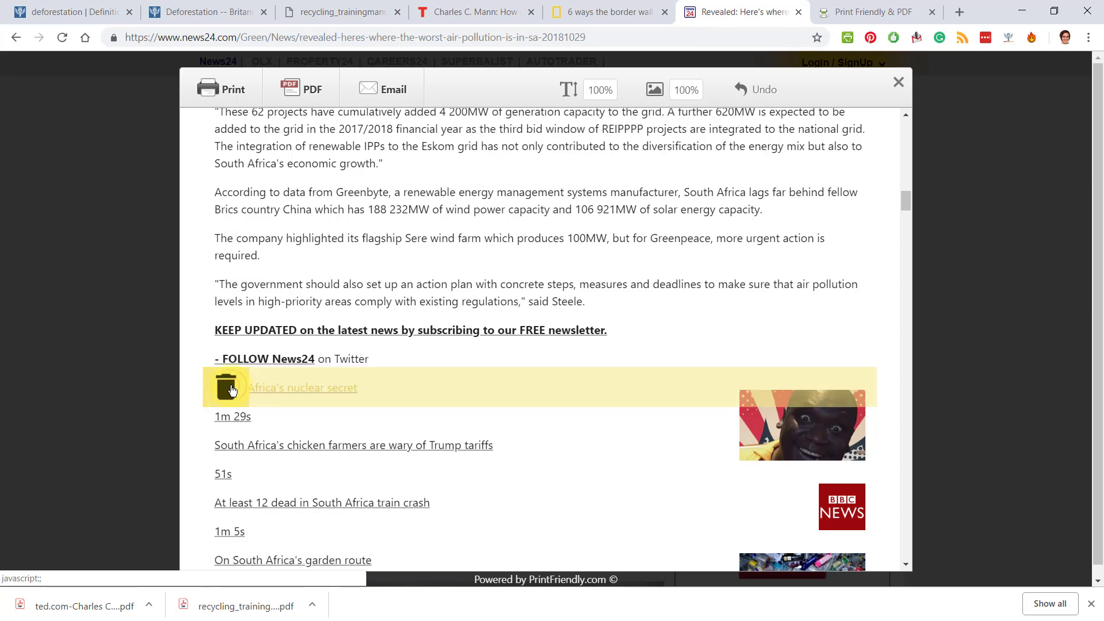
pyautogui.click(230, 390)
pyautogui.click(230, 390)
pyautogui.click(232, 390)
pyautogui.tripleClick(232, 390)
pyautogui.doubleClick(233, 390)
pyautogui.tripleClick(232, 390)
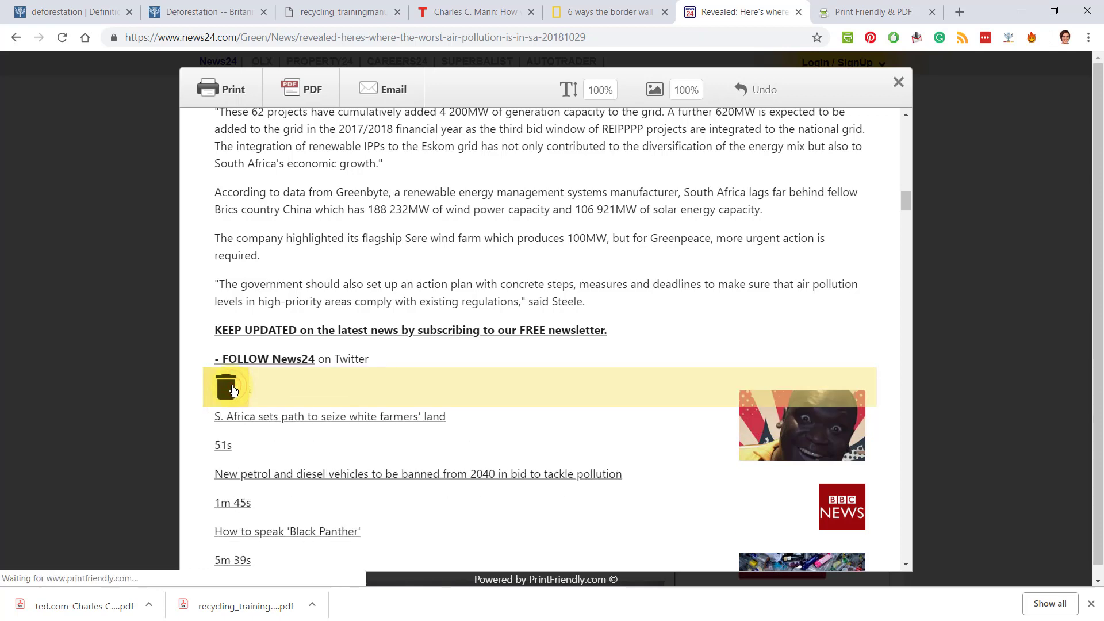
pyautogui.tripleClick(233, 391)
pyautogui.tripleClick(233, 390)
pyautogui.tripleClick(233, 390)
pyautogui.tripleClick(233, 391)
pyautogui.tripleClick(233, 390)
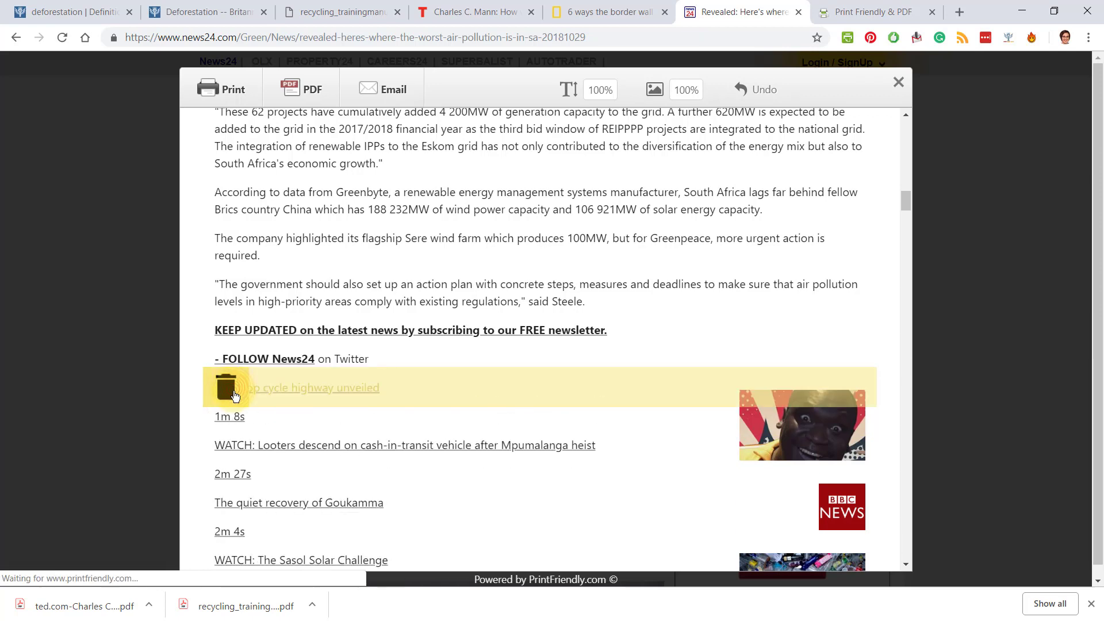
pyautogui.tripleClick(233, 391)
pyautogui.tripleClick(233, 391)
# Step: Download the News24 article as a PDF, save it in the Sources folder as news24.com-, and close the PrintFriendly preview
pyautogui.click(322, 80)
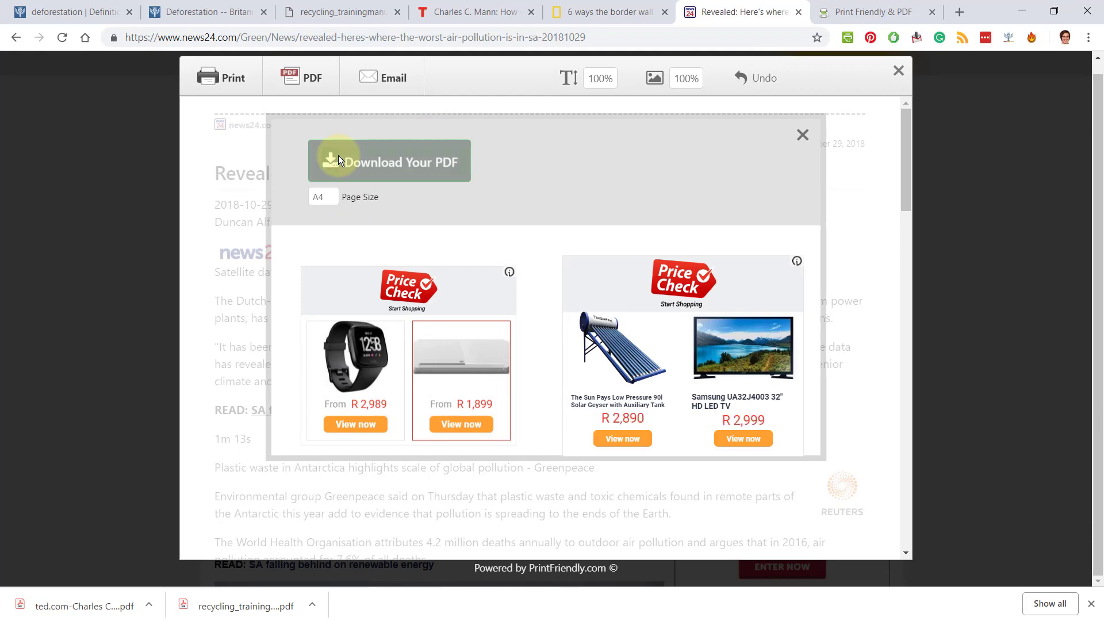
pyautogui.click(338, 161)
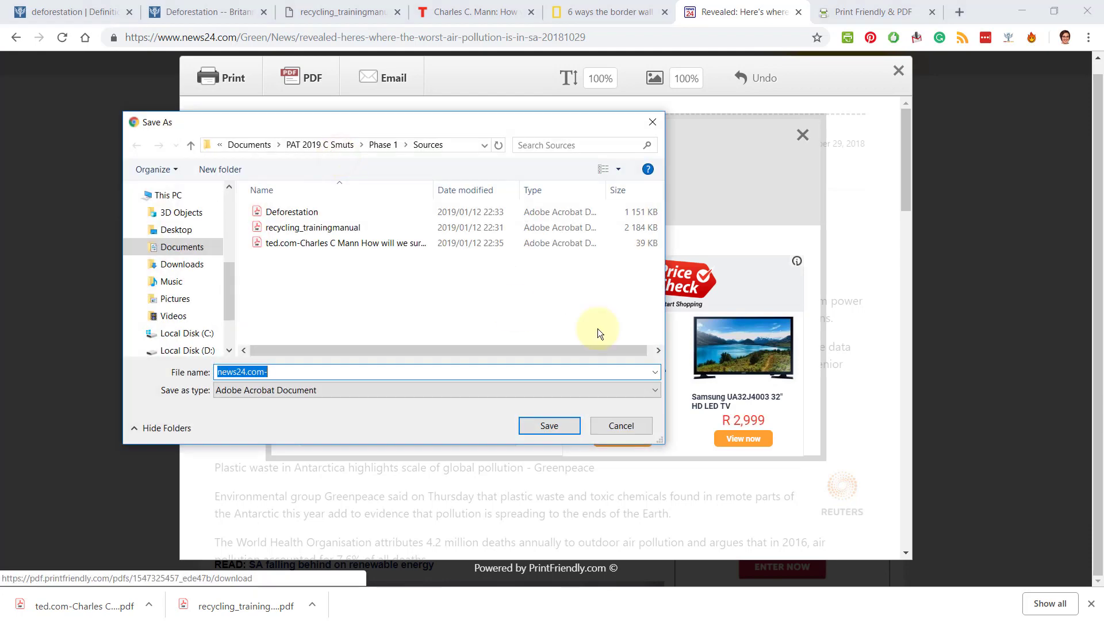
pyautogui.click(542, 426)
pyautogui.click(802, 136)
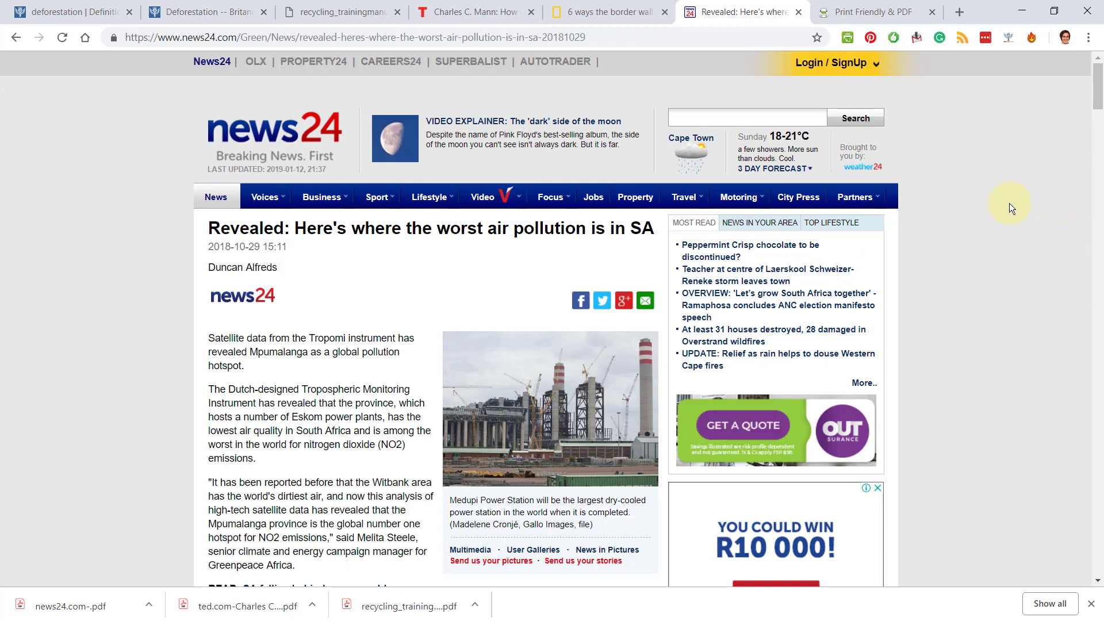
# Step: Open the National Geographic border wall article in the browser's print function and include background graphics
pyautogui.click(610, 11)
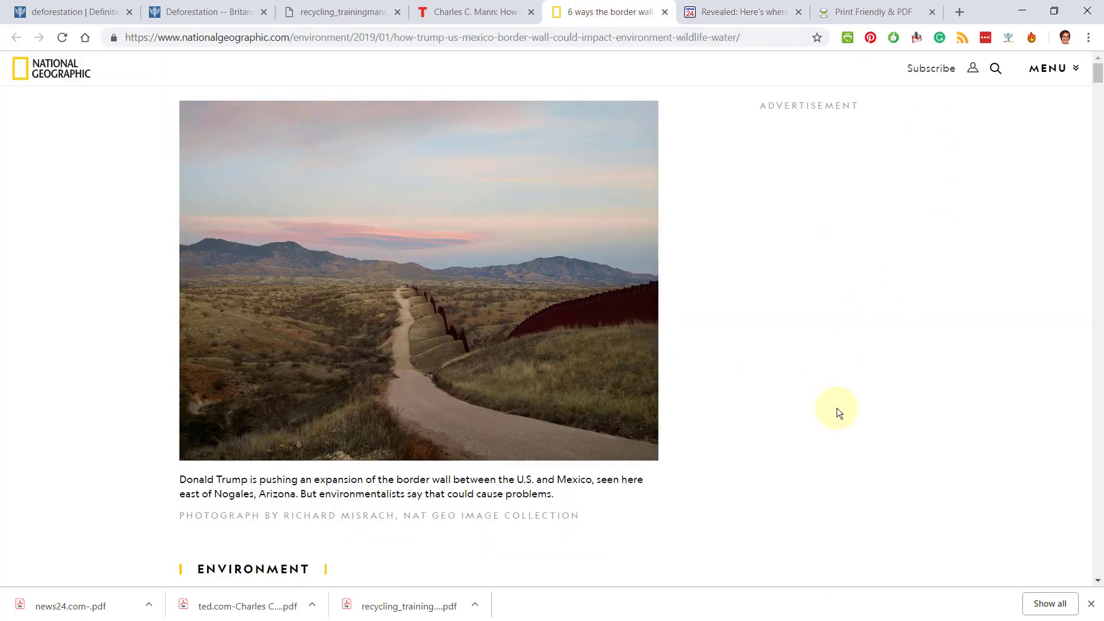
pyautogui.scroll(-8, 836, 416)
pyautogui.scroll(6, 836, 415)
pyautogui.scroll(-5, 835, 415)
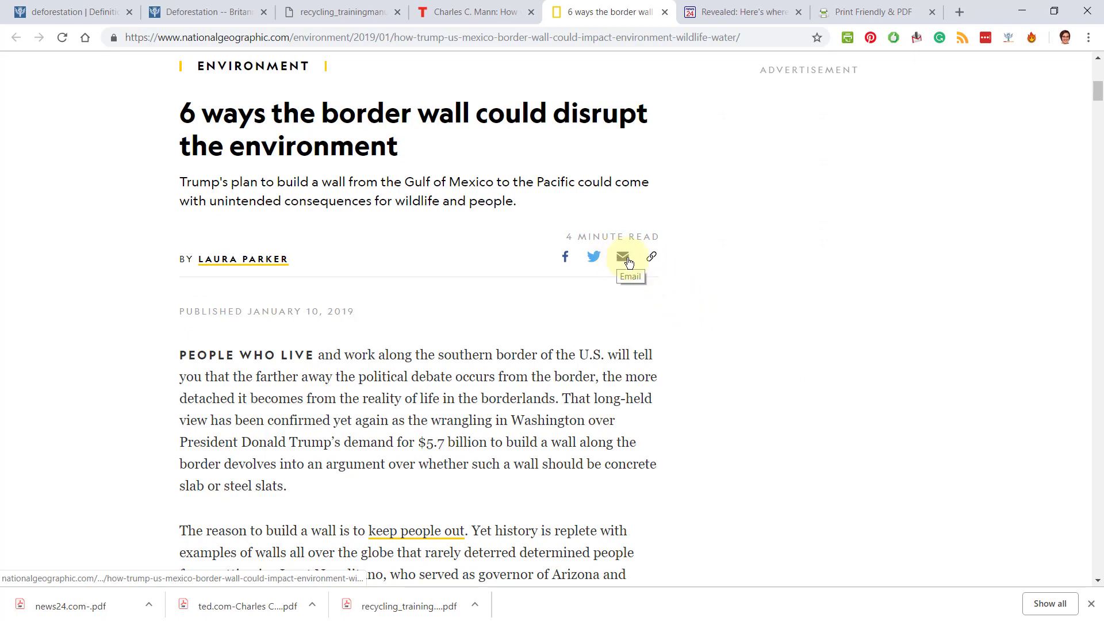
pyautogui.scroll(7, 769, 293)
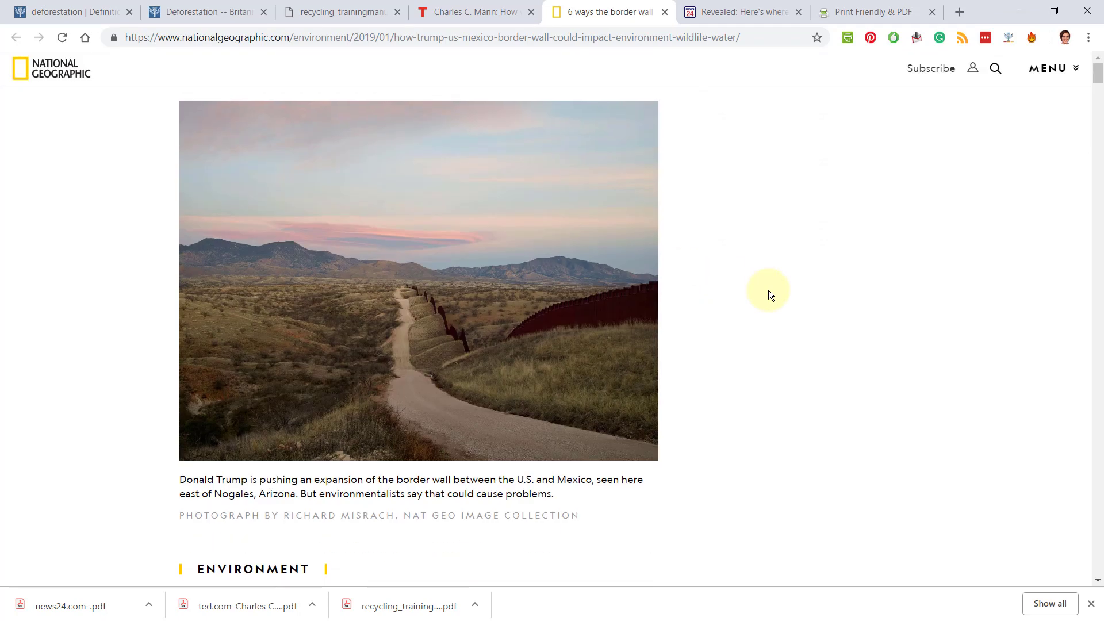
pyautogui.click(1091, 38)
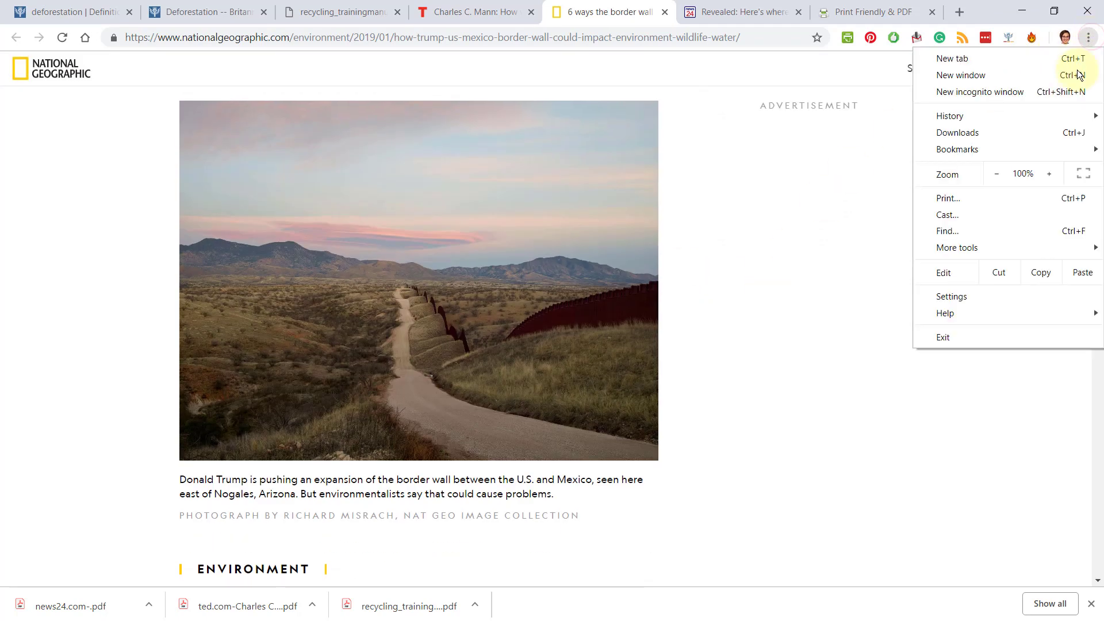
pyautogui.click(952, 194)
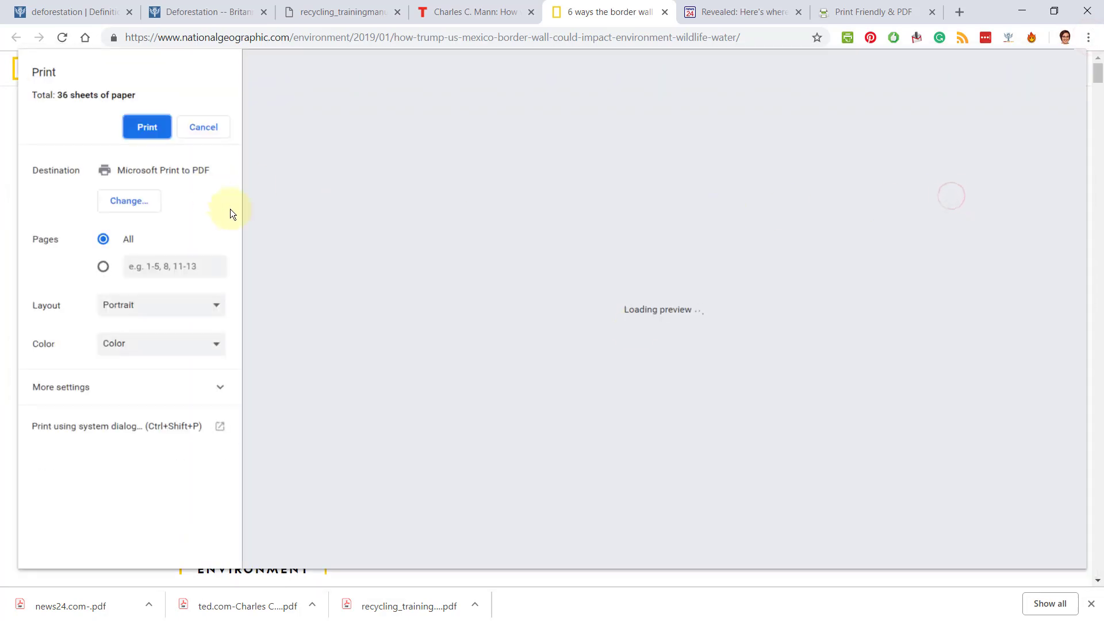
pyautogui.click(218, 389)
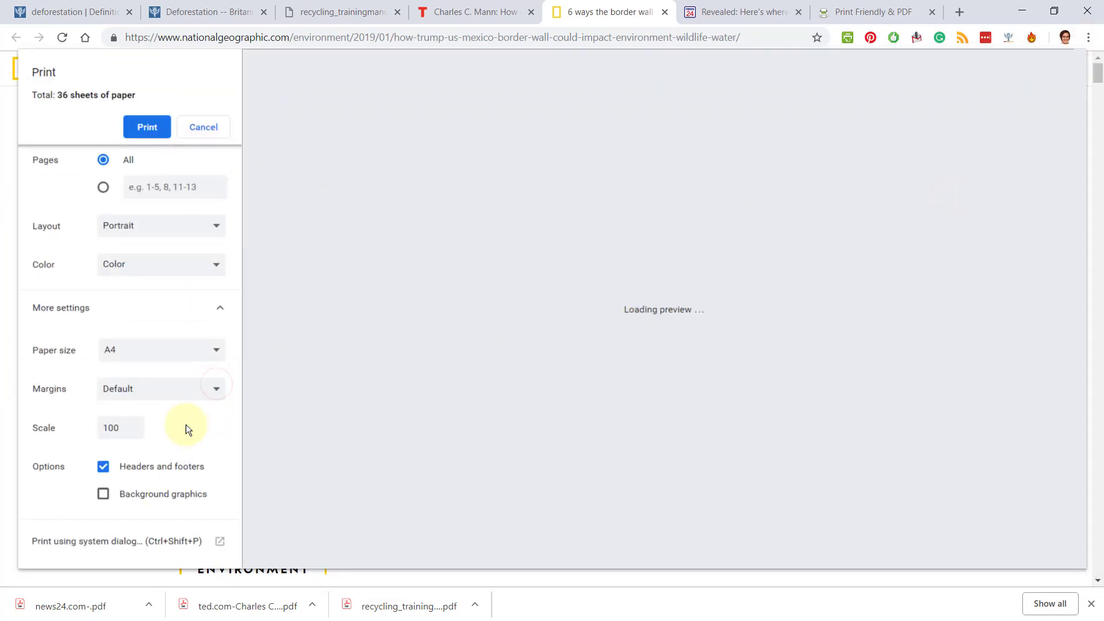
pyautogui.click(130, 494)
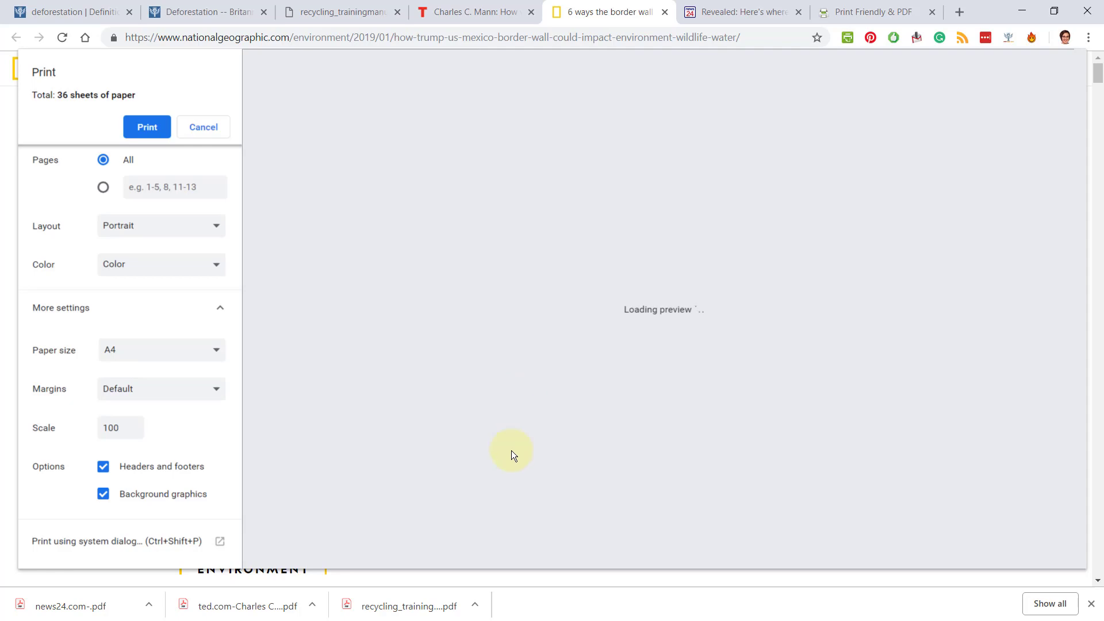
# Step: Check the first pages of the print preview for sign-up boxes, adverts and unrelated stories within the article
pyautogui.scroll(-15, 1003, 323)
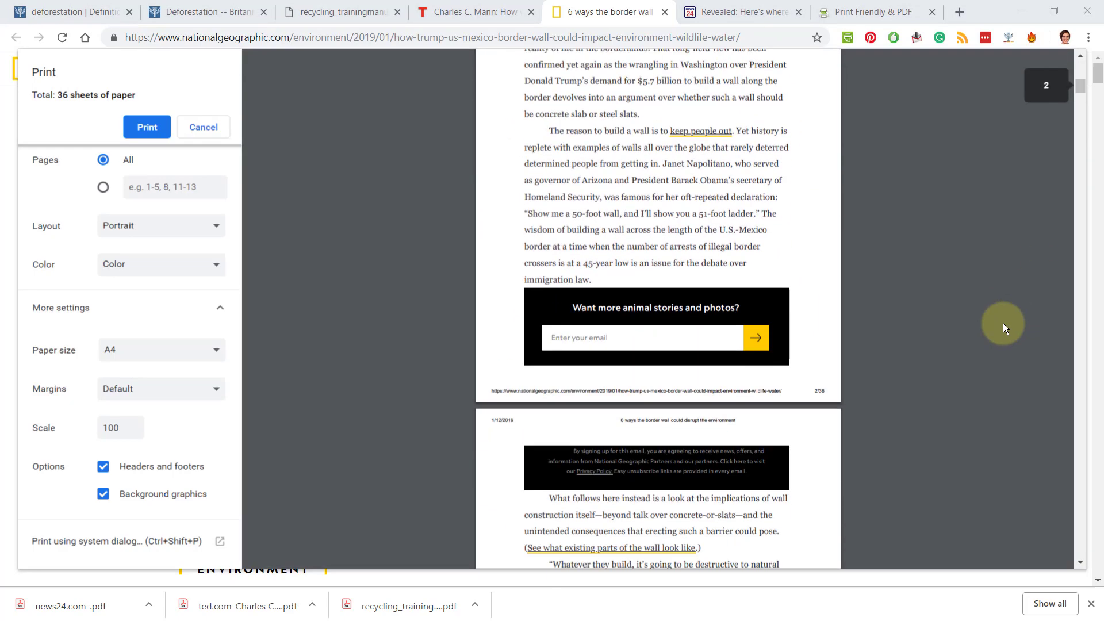
pyautogui.scroll(-9, 1003, 323)
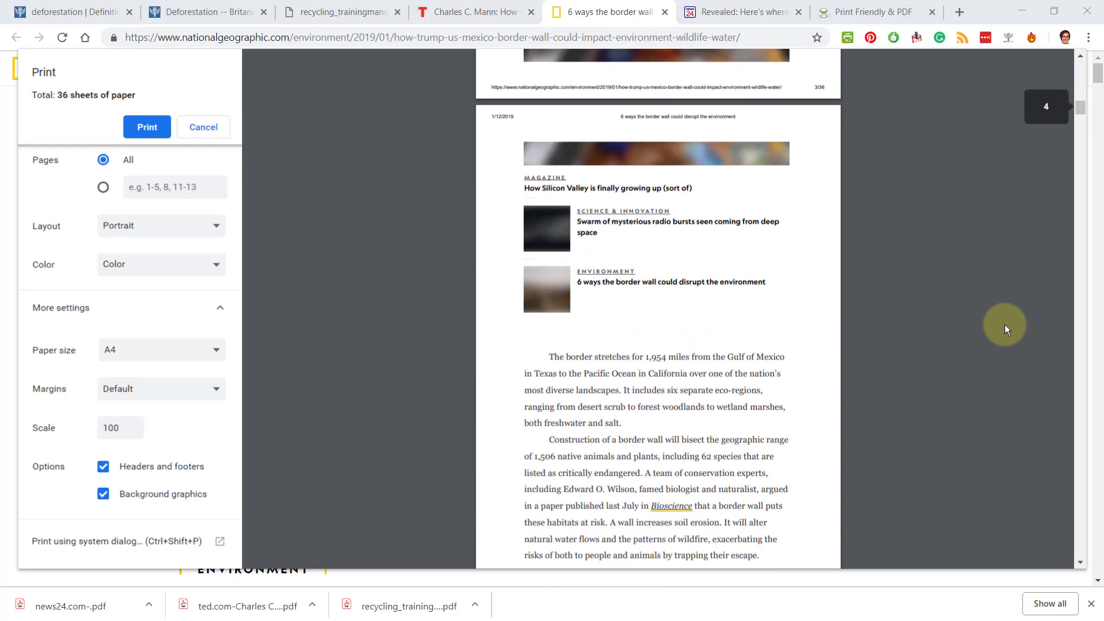
pyautogui.scroll(7, 1006, 325)
pyautogui.scroll(2, 1006, 324)
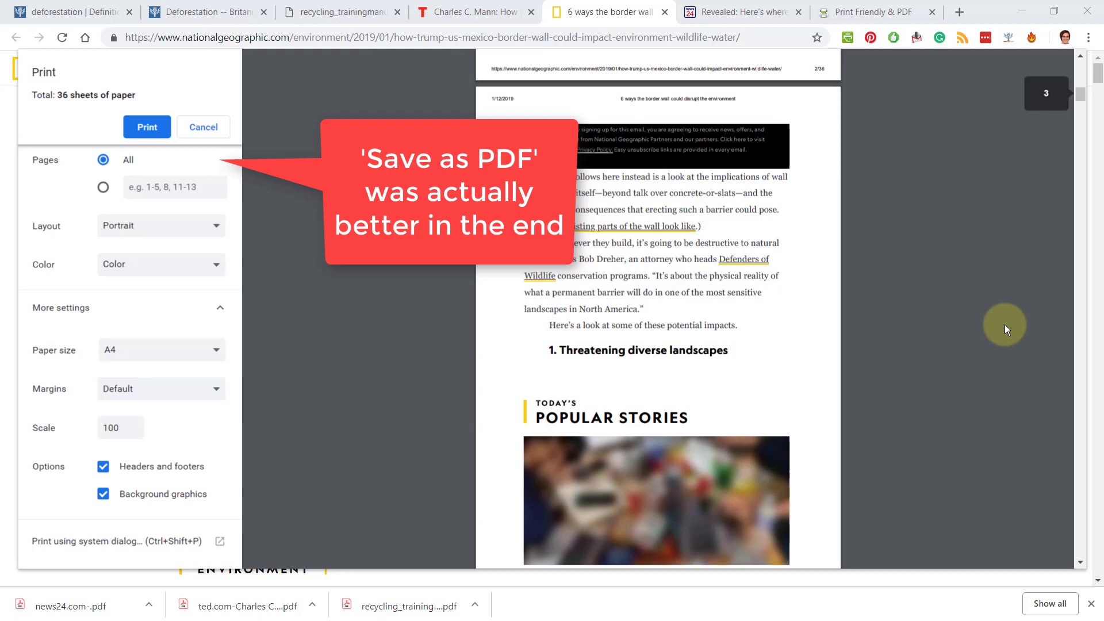
pyautogui.scroll(-13, 1006, 324)
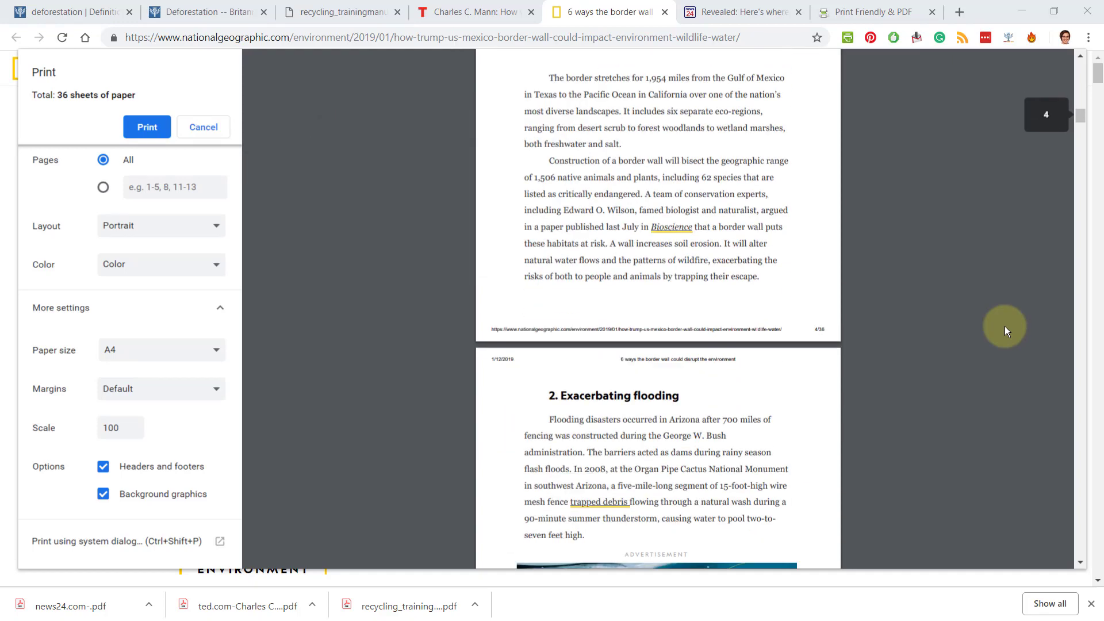
pyautogui.scroll(-4, 1005, 327)
pyautogui.scroll(9, 928, 294)
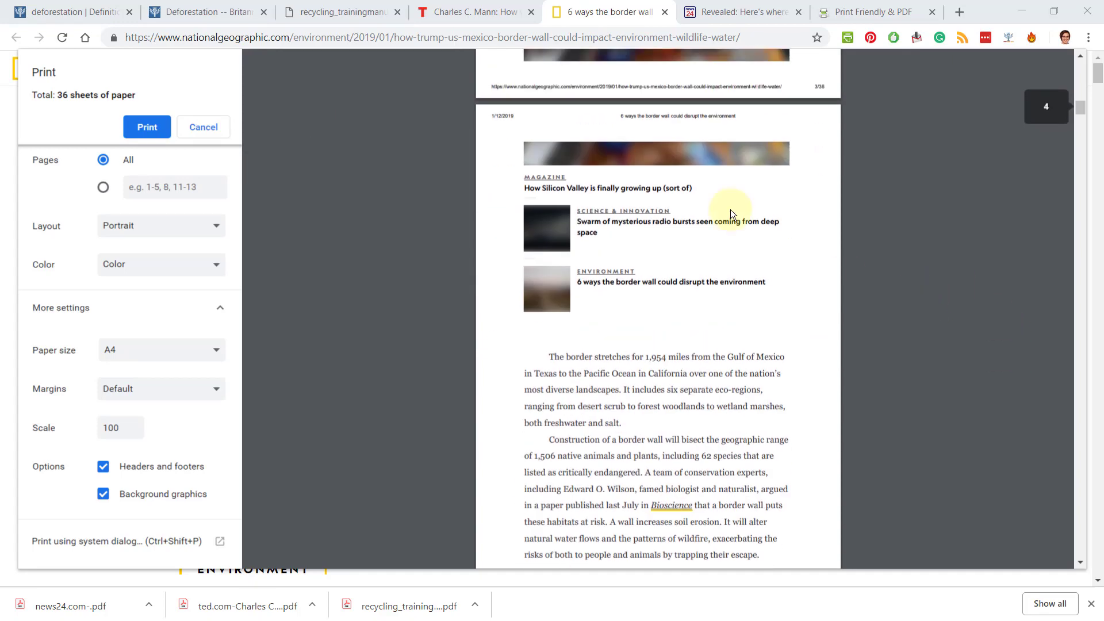
pyautogui.scroll(5, 715, 202)
pyautogui.scroll(-4, 735, 362)
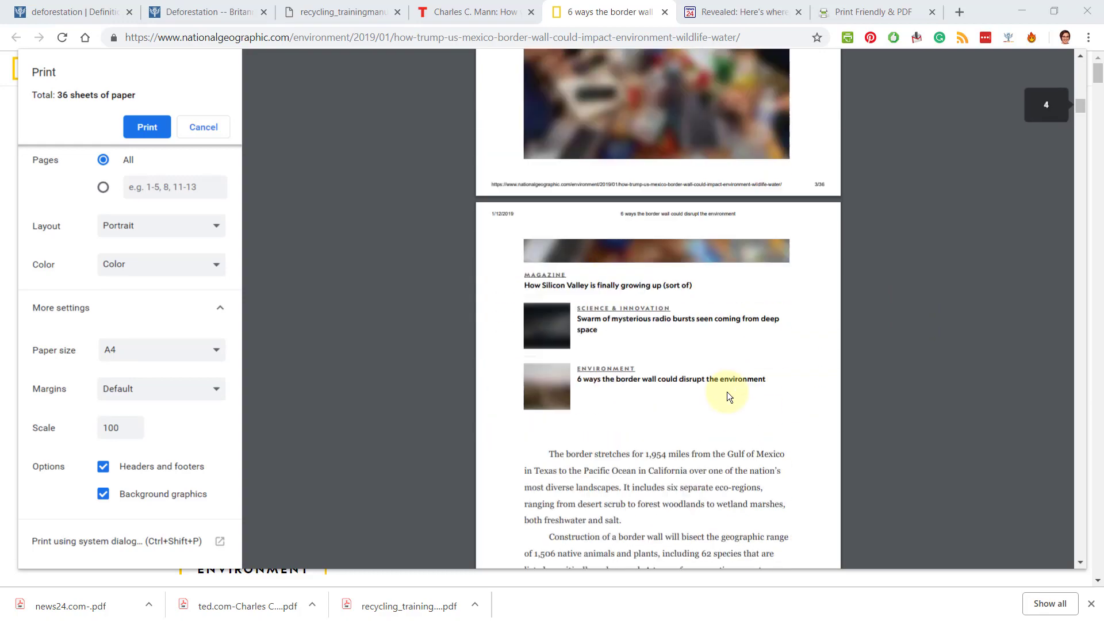
pyautogui.scroll(-15, 728, 395)
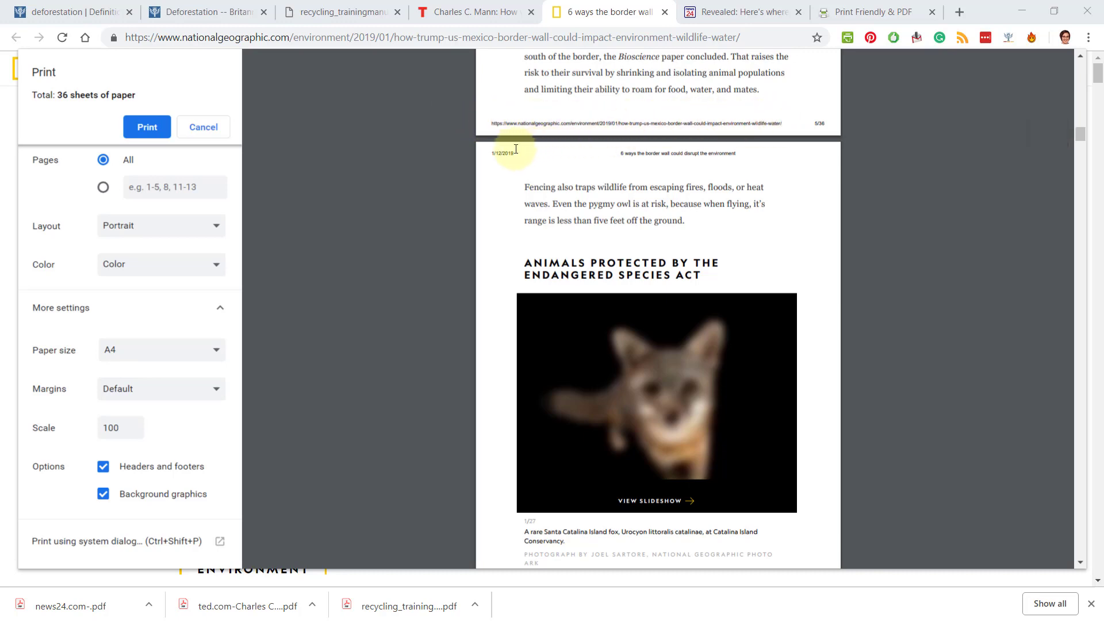
pyautogui.scroll(20, 864, 218)
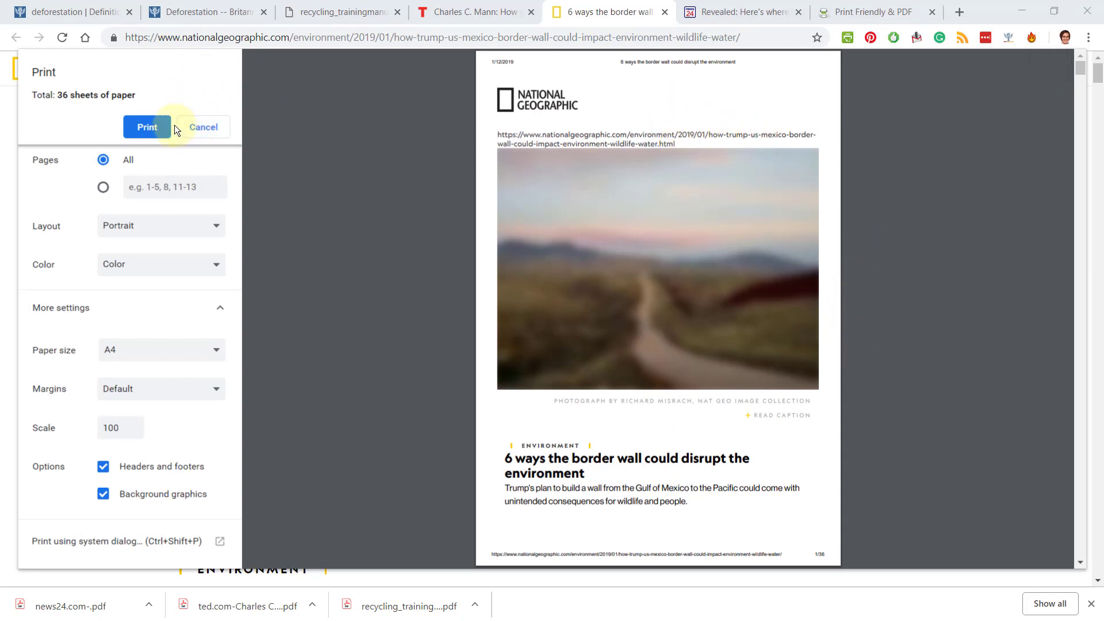
# Step: Find the page of the print preview where the article text ends and the related-content sections begin
pyautogui.moveTo(1079, 70); pyautogui.dragTo(1057, 207)
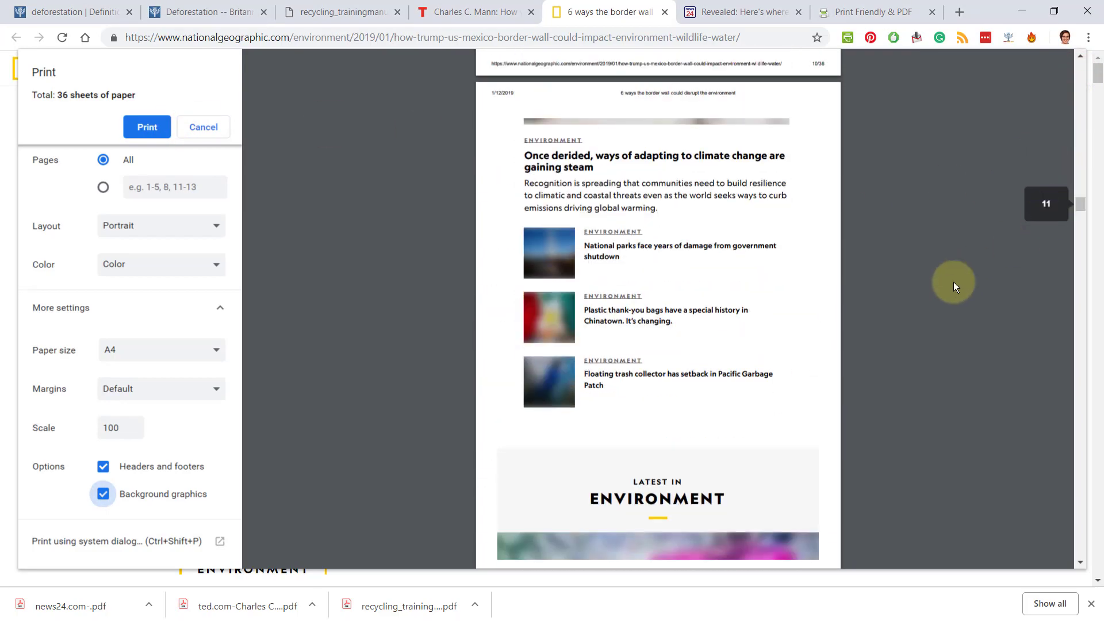
pyautogui.scroll(15, 954, 282)
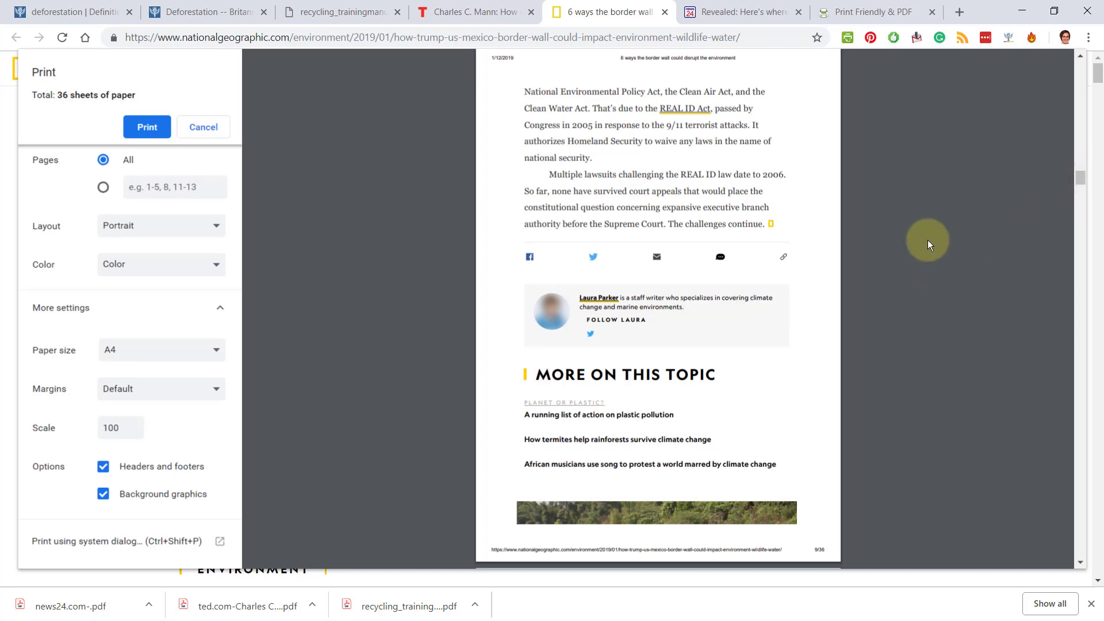
pyautogui.scroll(-3, 927, 240)
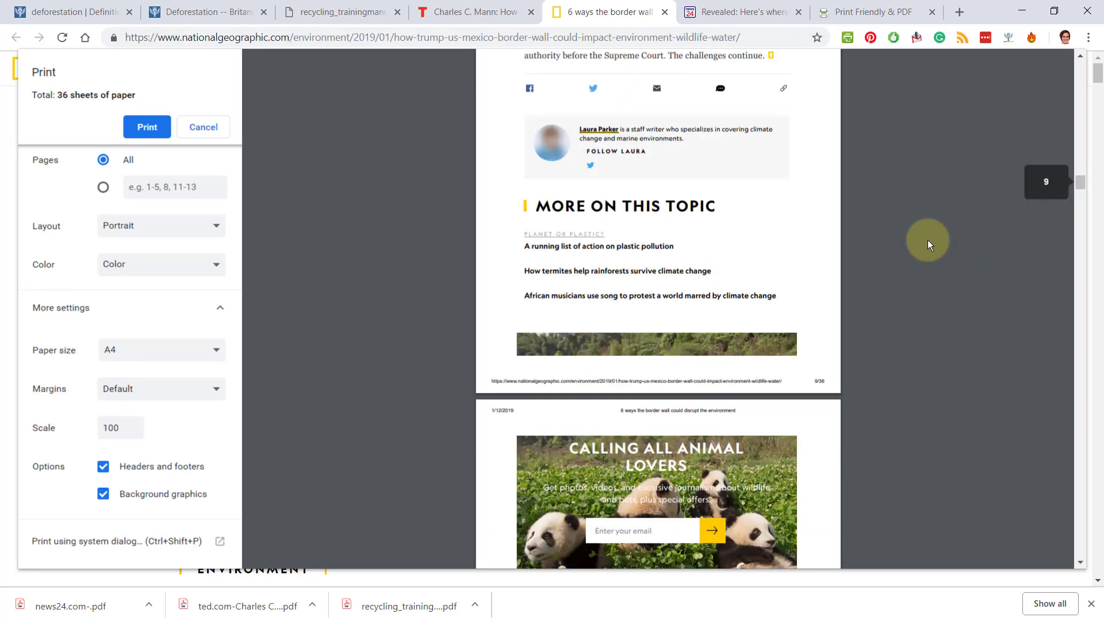
pyautogui.scroll(-10, 819, 369)
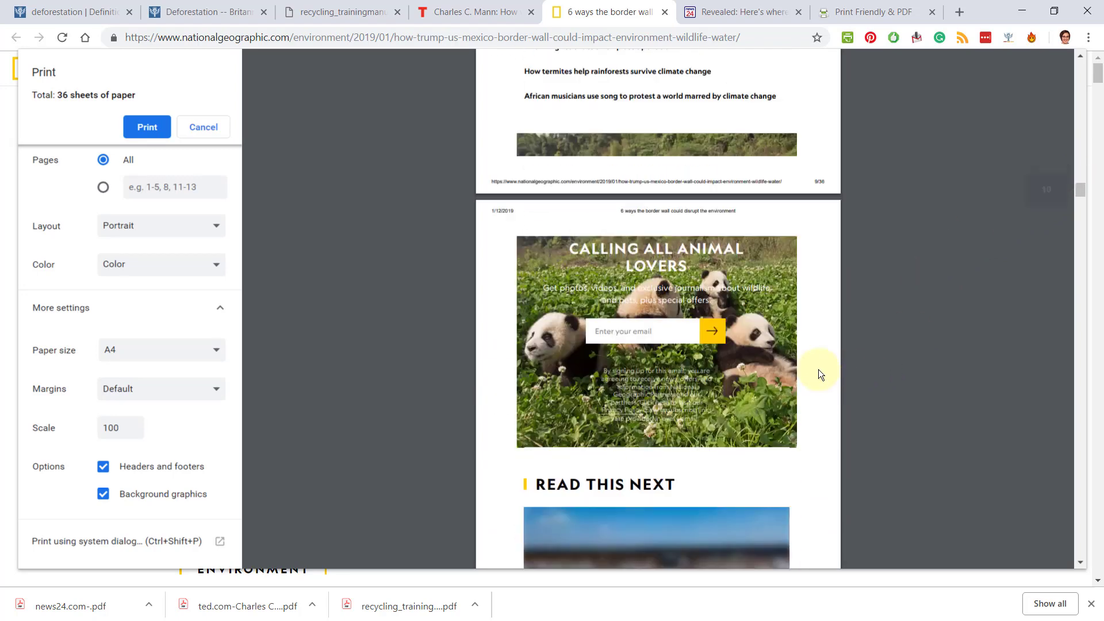
pyautogui.scroll(6, 819, 368)
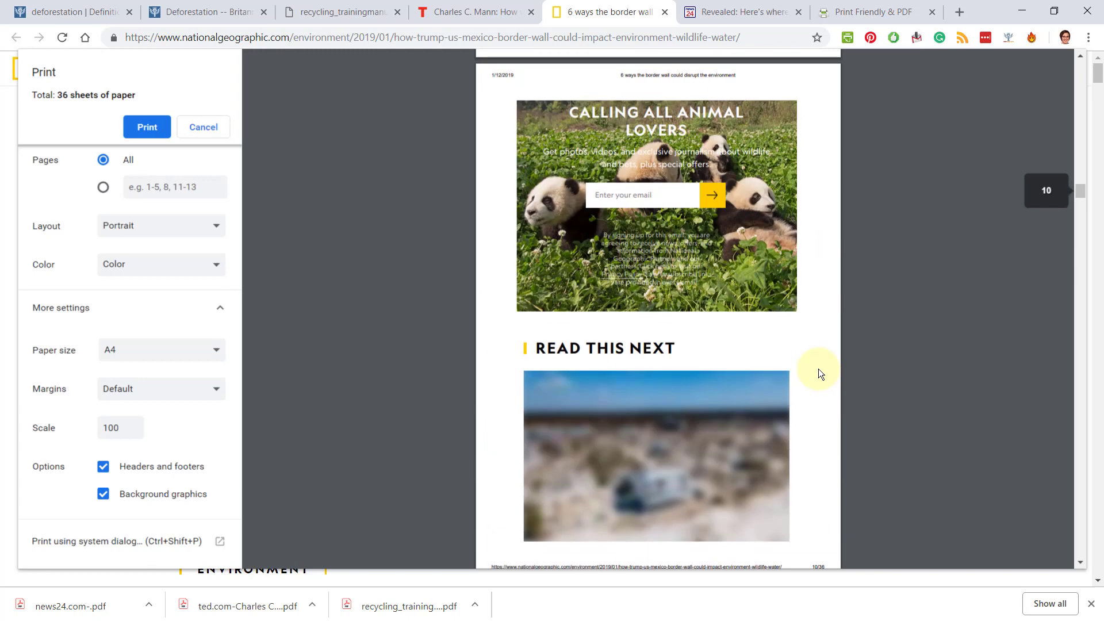
# Step: Print only pages 1-9 of the article to PDF and save the file in the Sources folder as NatGeo Wild
pyautogui.click(103, 187)
pyautogui.write('19')
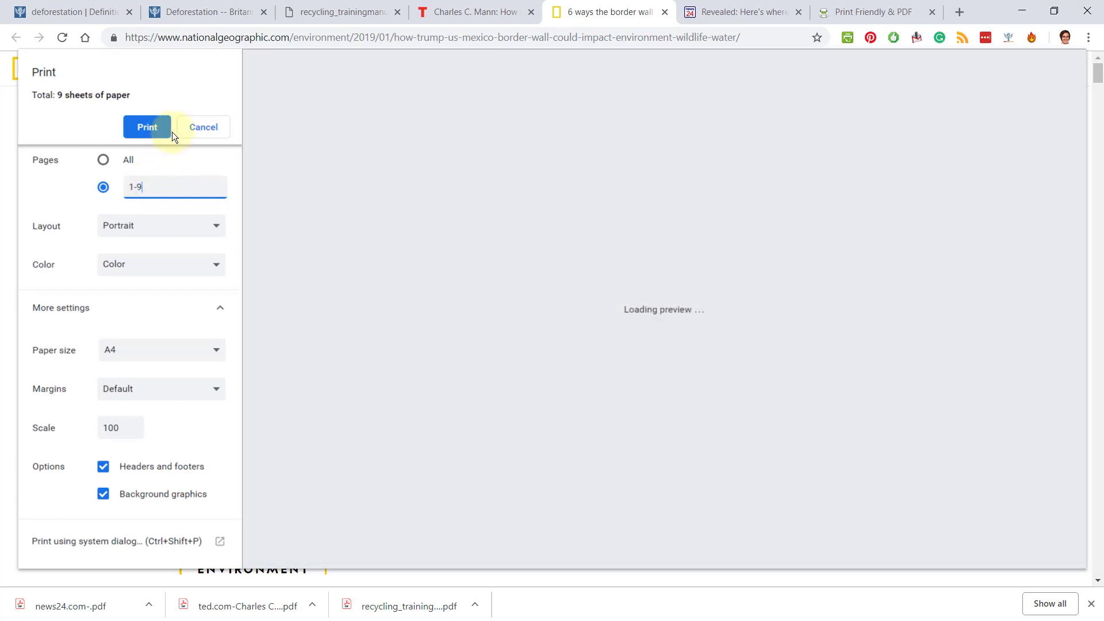
pyautogui.click(167, 129)
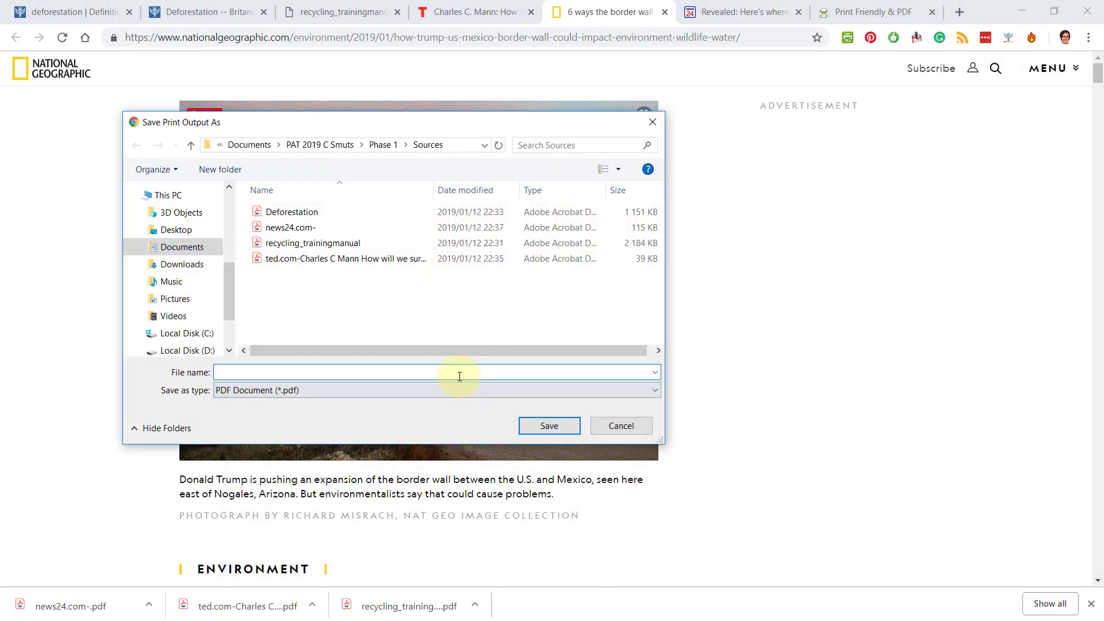
pyautogui.write('NatGeo Wild')
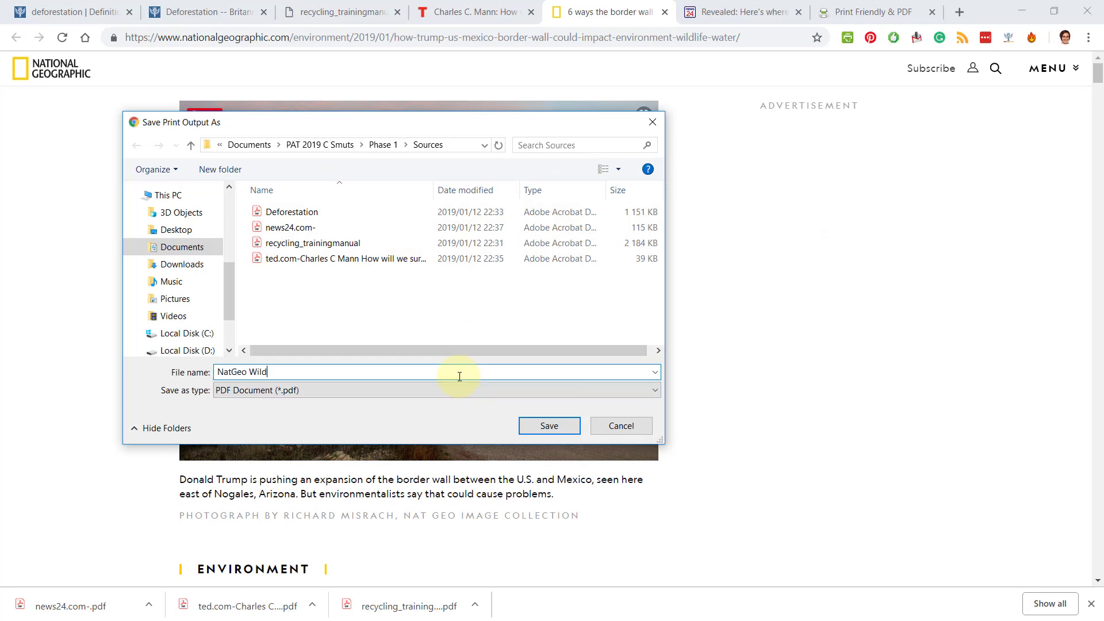
pyautogui.press('Return')
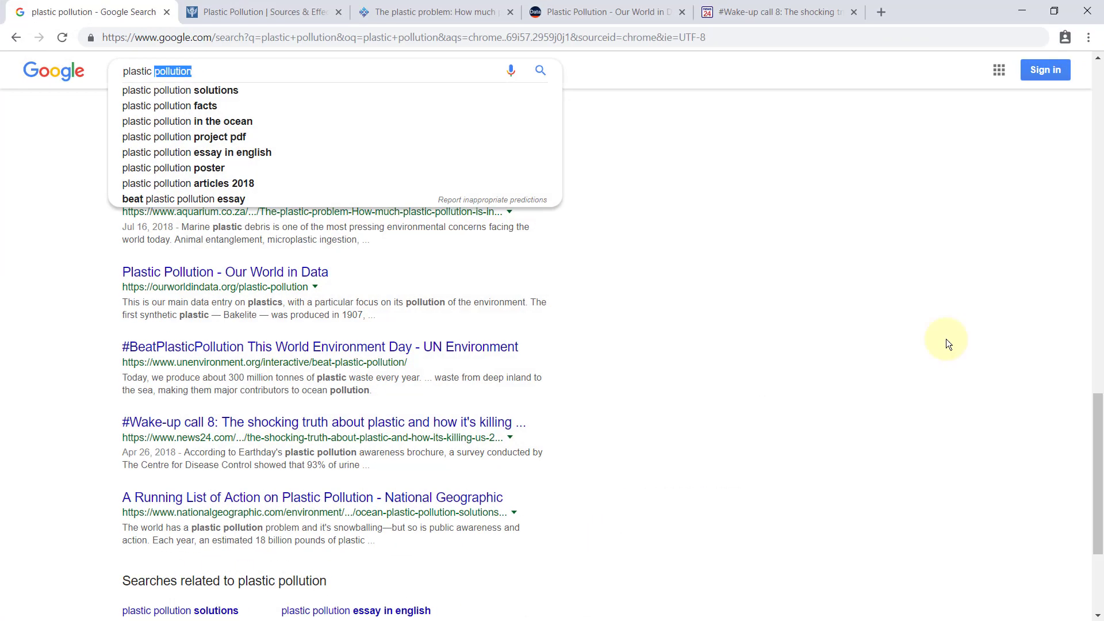
# Step: Examine the Google results for plastic pollution to see which sources show a publication date in their description
pyautogui.click(747, 349)
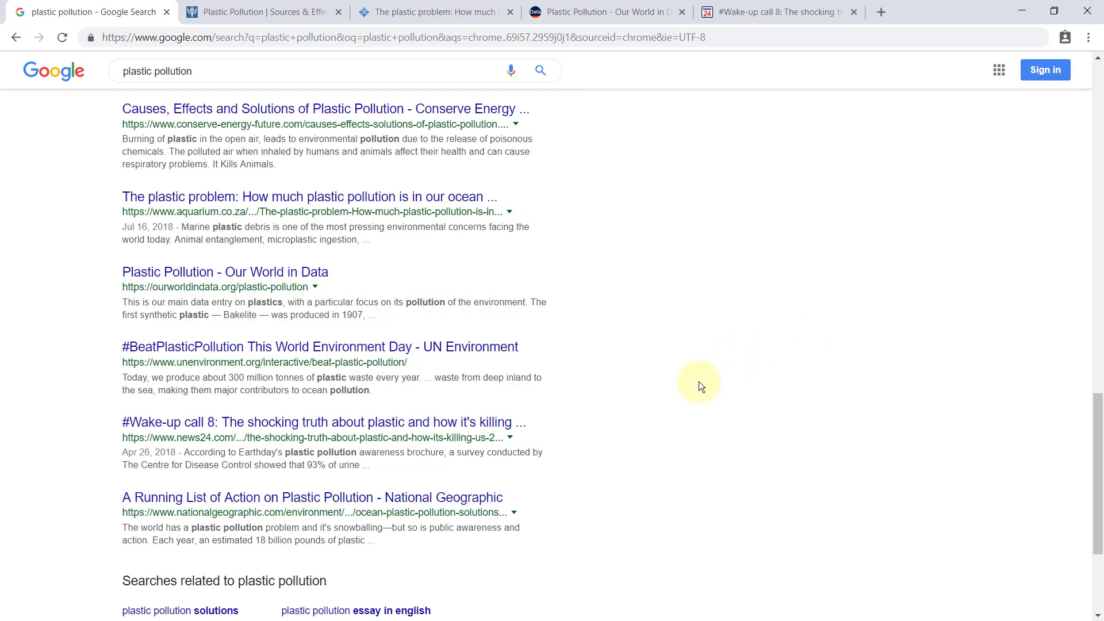
pyautogui.scroll(-3, 699, 381)
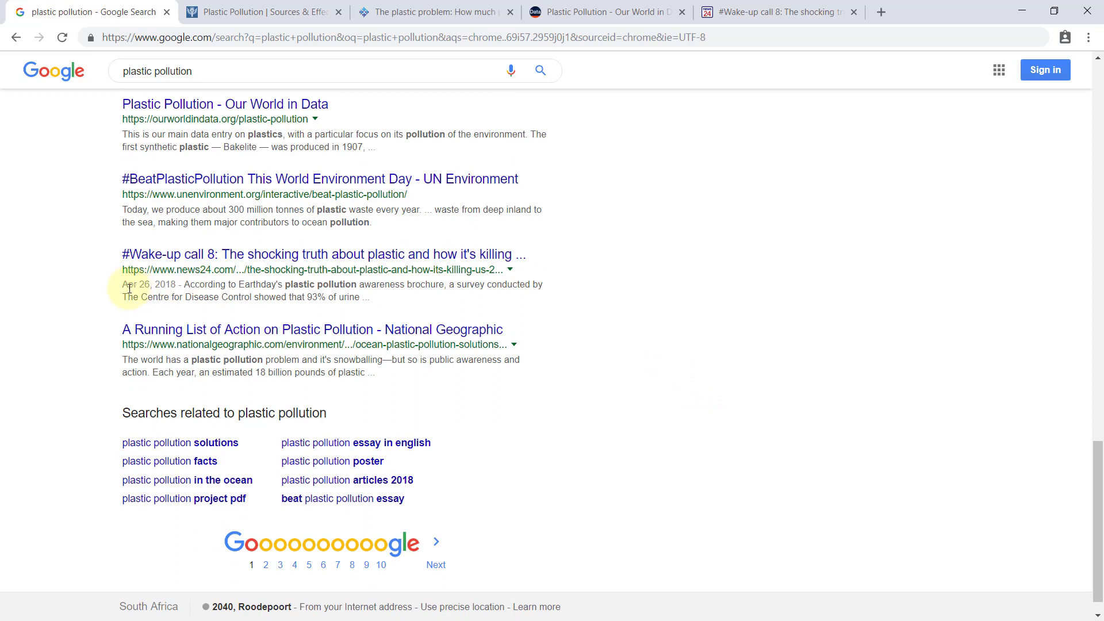
pyautogui.moveTo(123, 286); pyautogui.dragTo(177, 285)
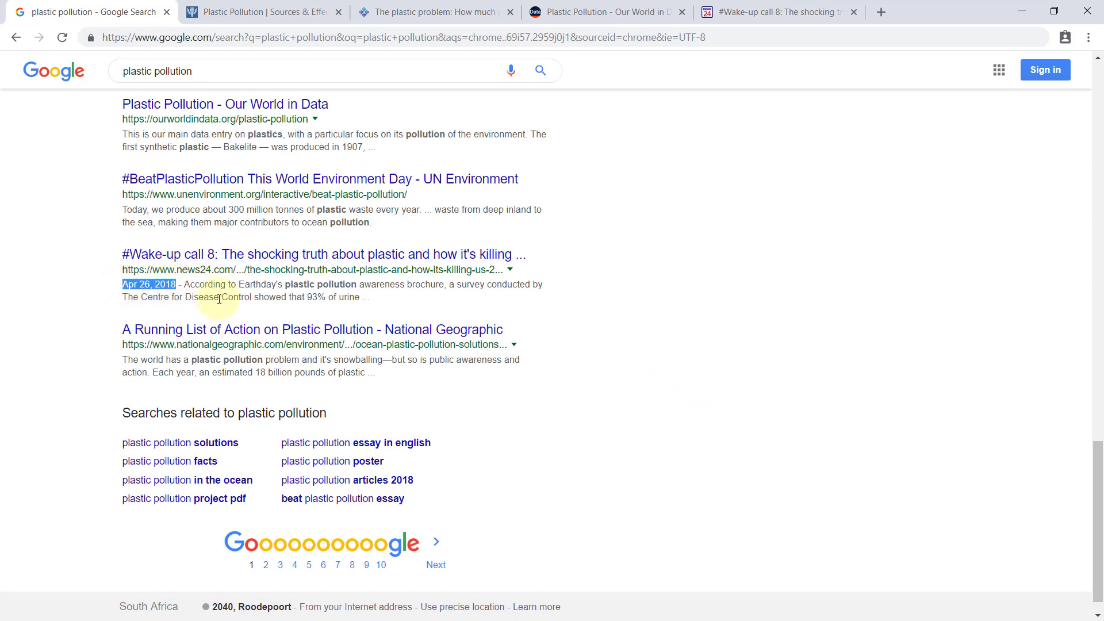
pyautogui.click(193, 284)
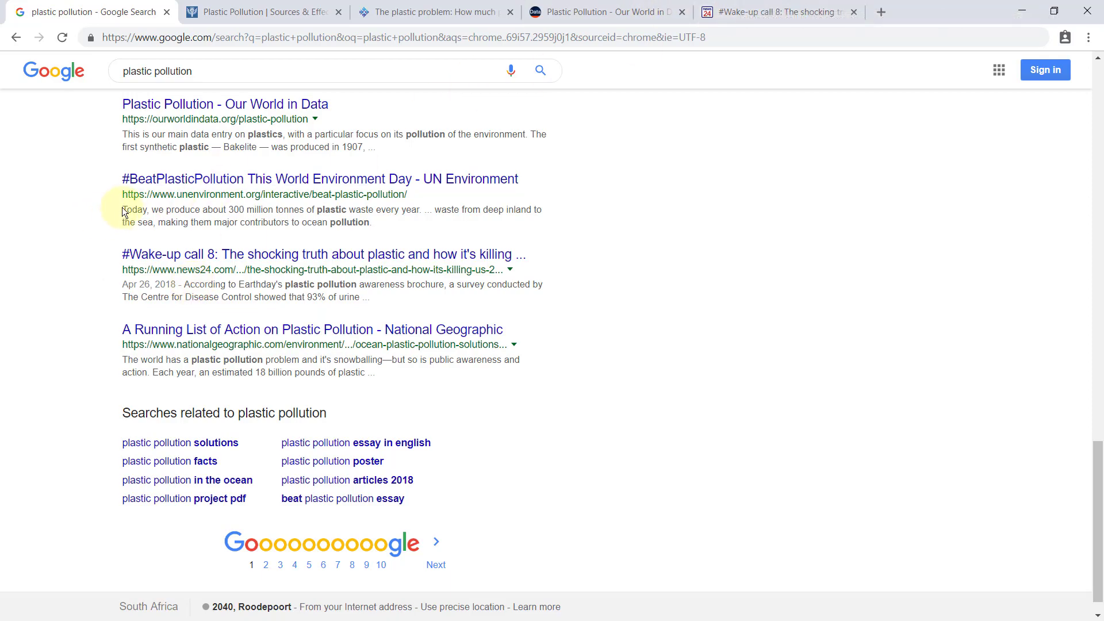
pyautogui.scroll(6, 175, 233)
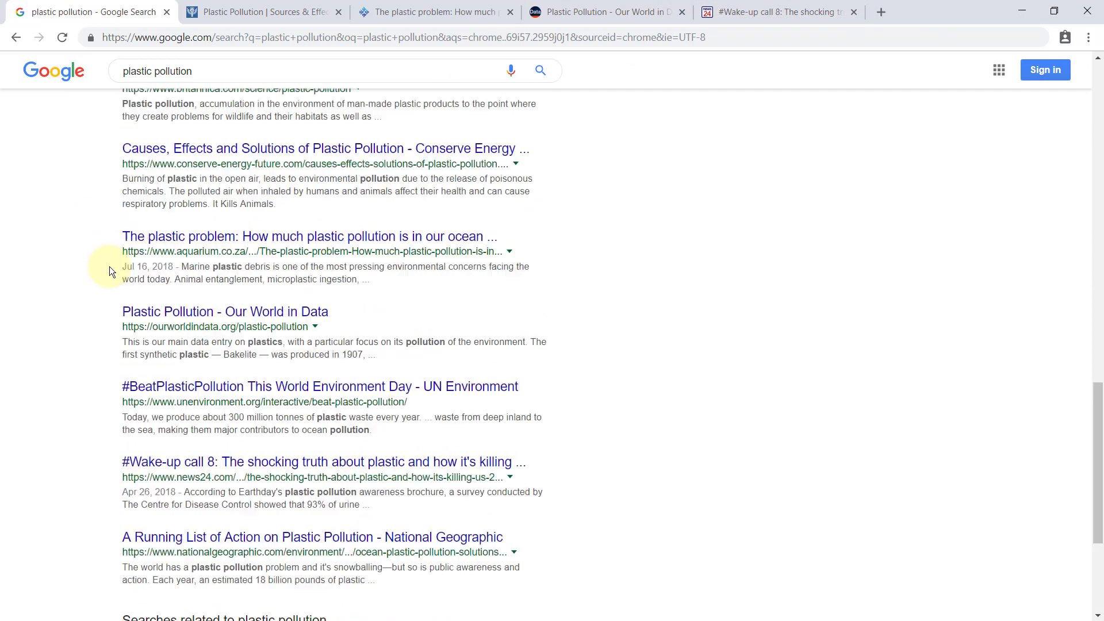
pyautogui.scroll(6, 116, 261)
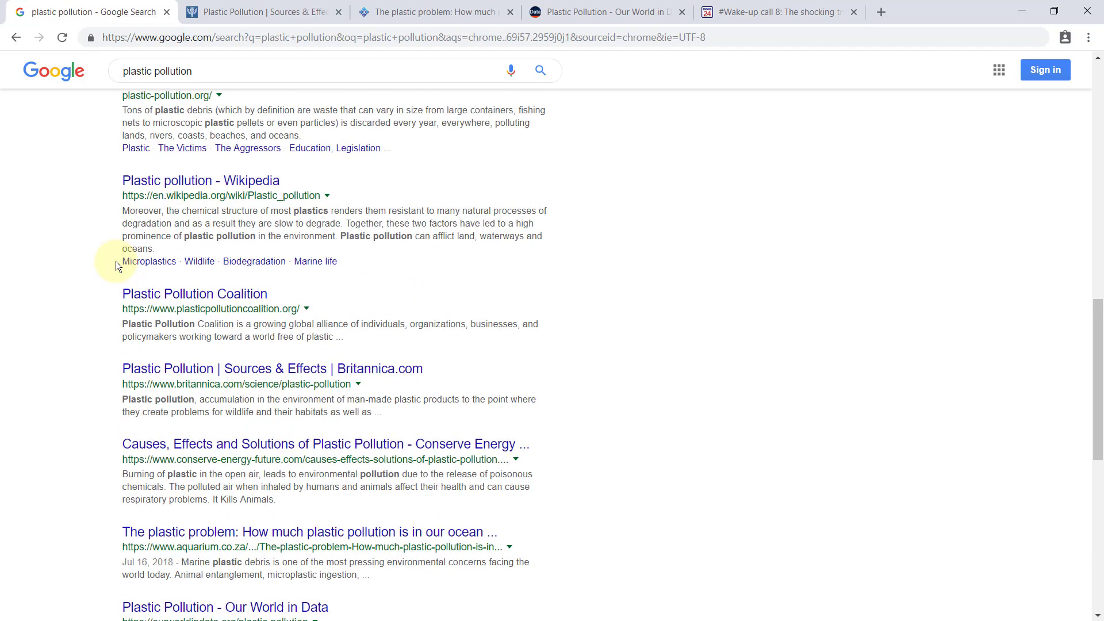
pyautogui.scroll(3, 115, 261)
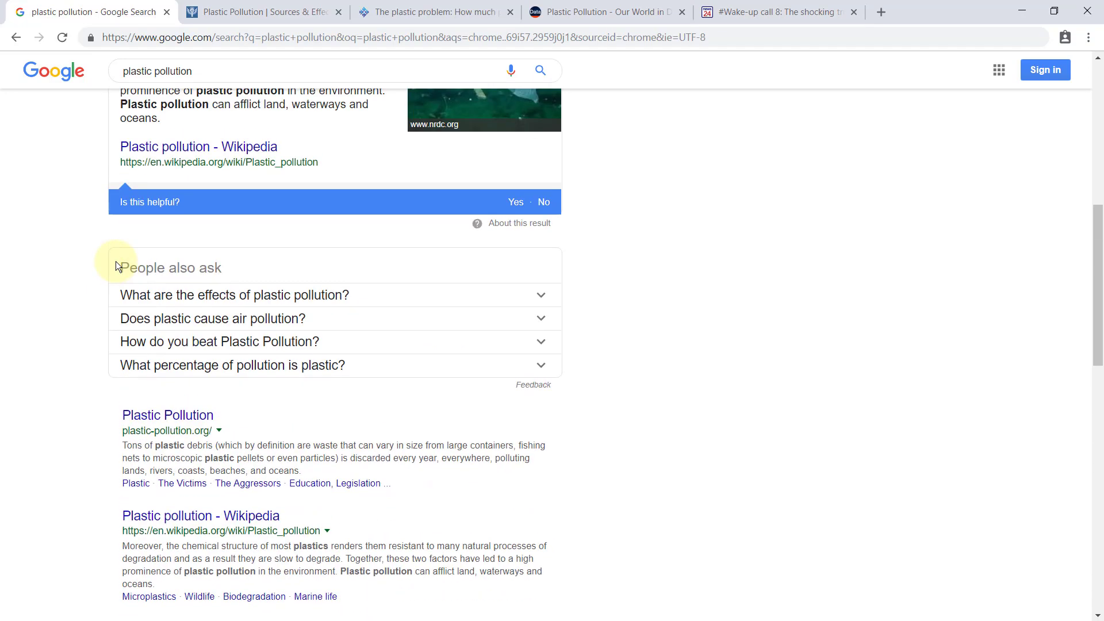
pyautogui.scroll(-15, 115, 261)
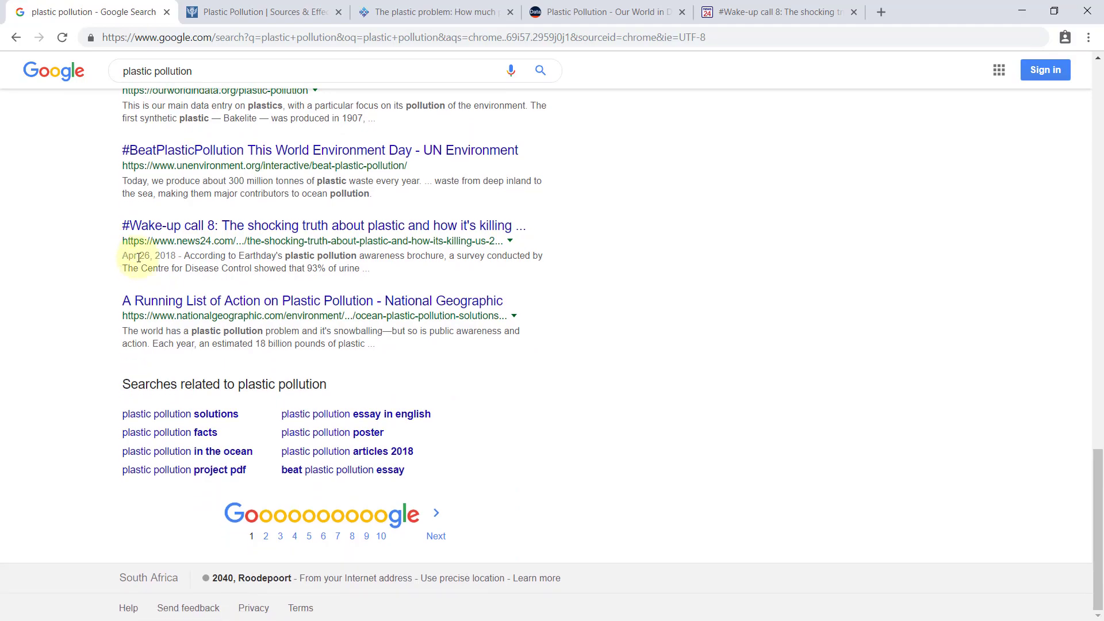